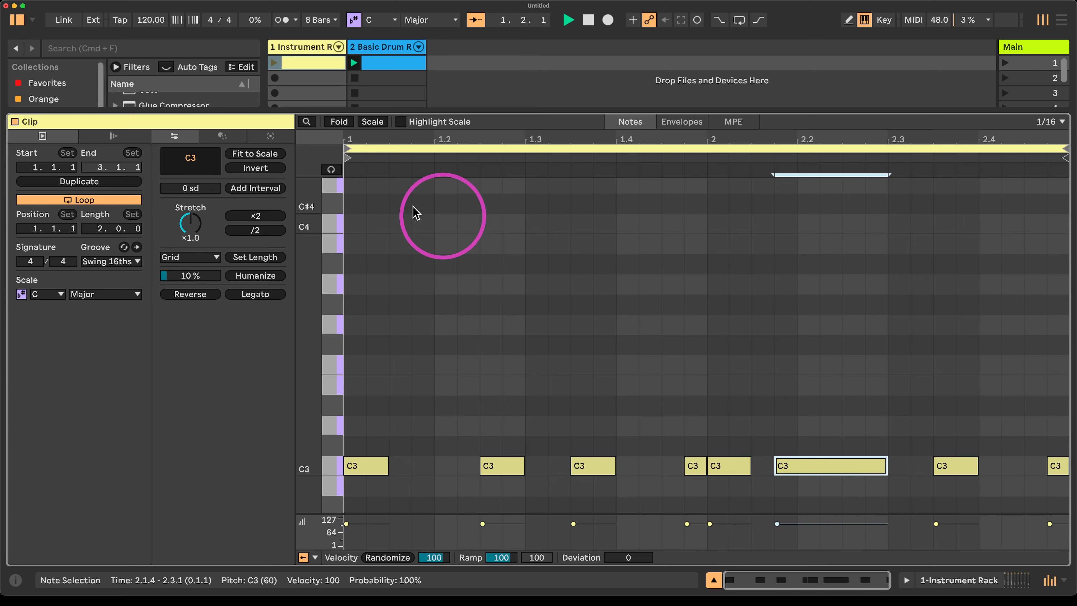
left_click(274, 63)
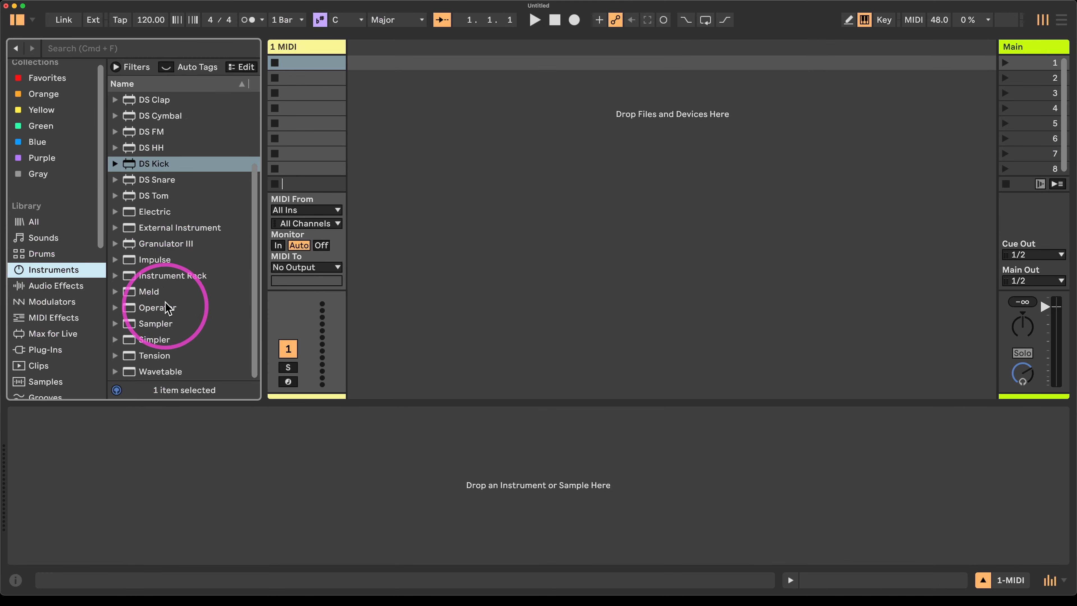
- Load Operator onto the MIDI track and show its algorithm settings, choosing the layout with all four oscillators in parallel
double_click(168, 308)
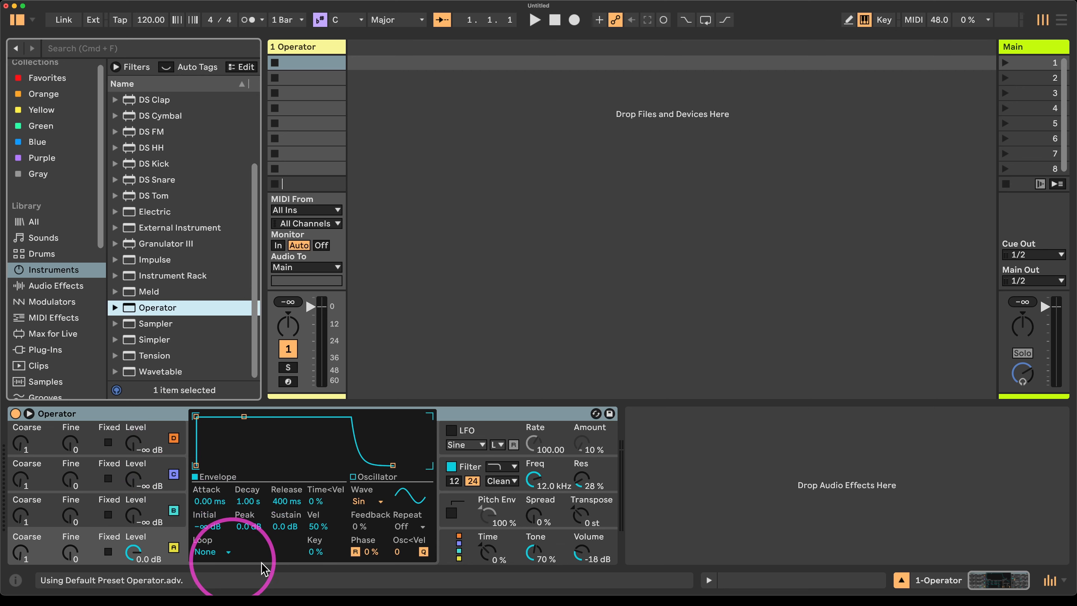
left_click(459, 547)
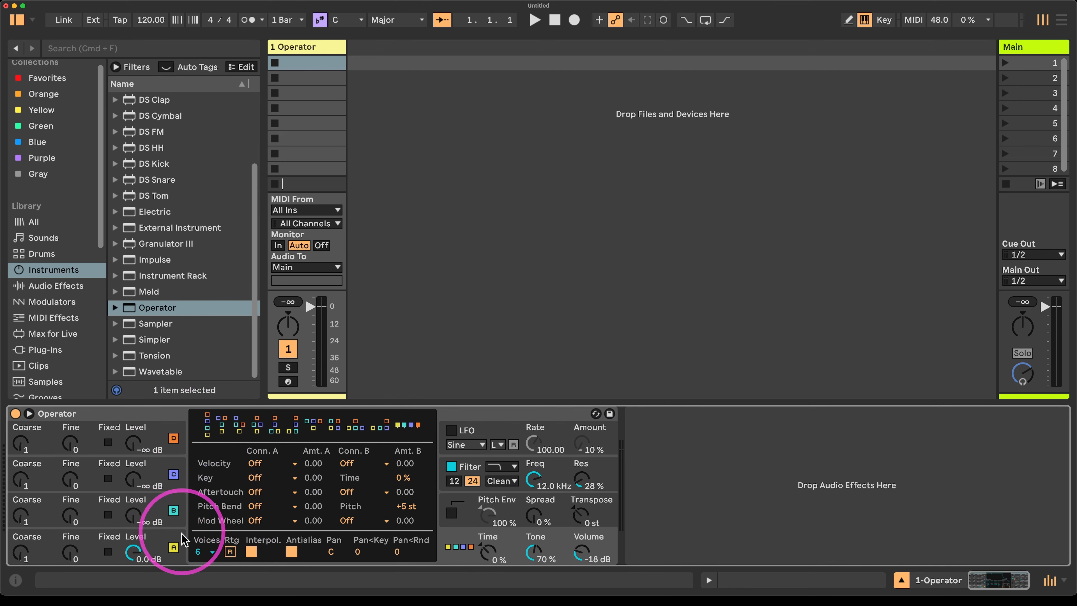
- Loop oscillator A's envelope in Sync mode with sustain at −∞ dB and decay about 61.9 ms, arming the track to audition it
left_click(170, 549)
left_click(212, 551)
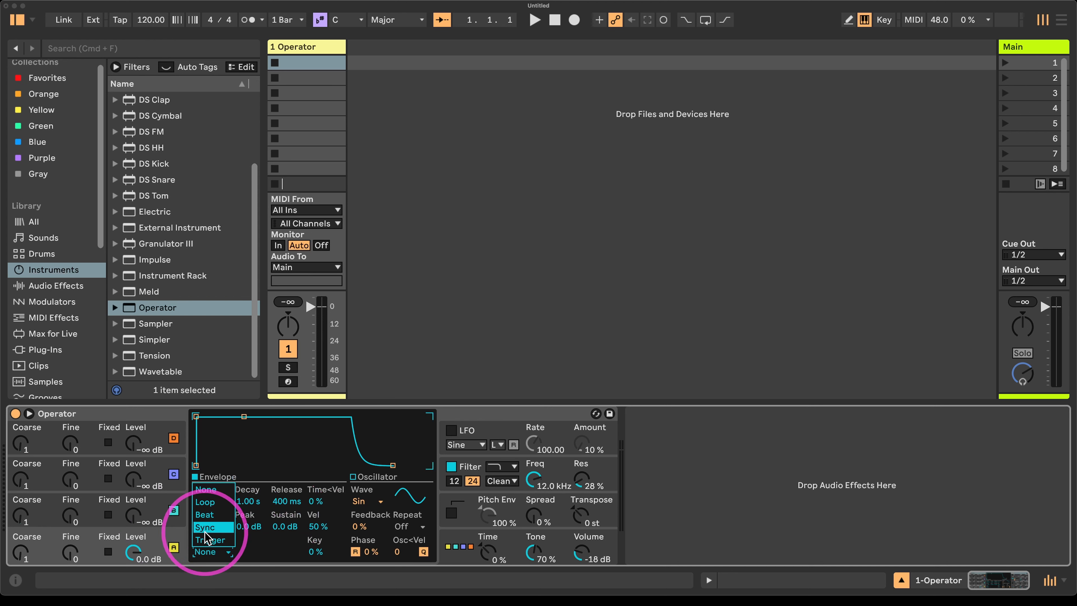
left_click(212, 533)
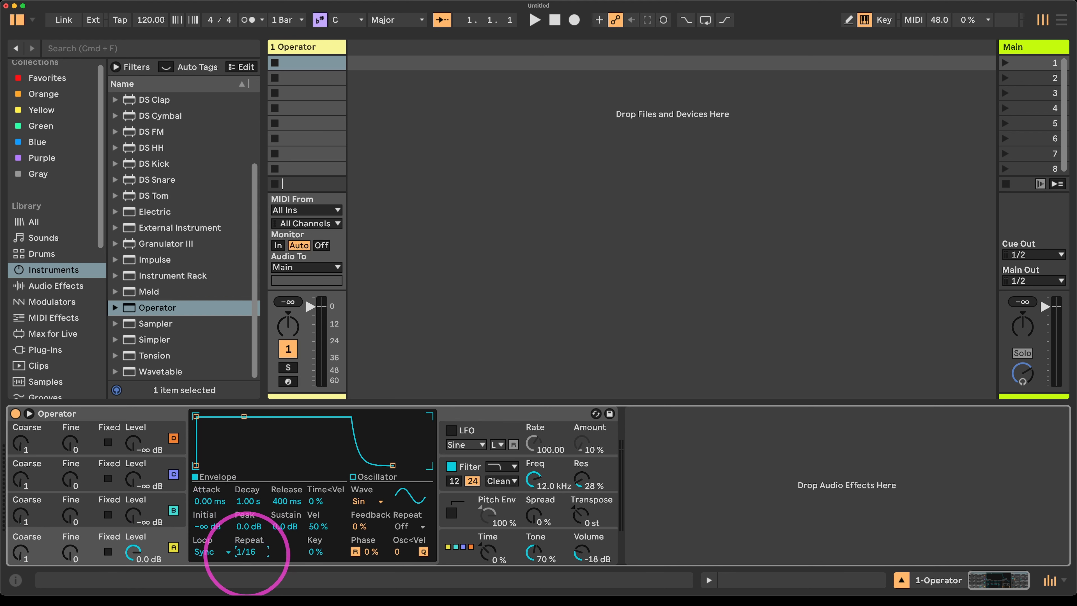
left_click_drag(283, 525, 283, 594)
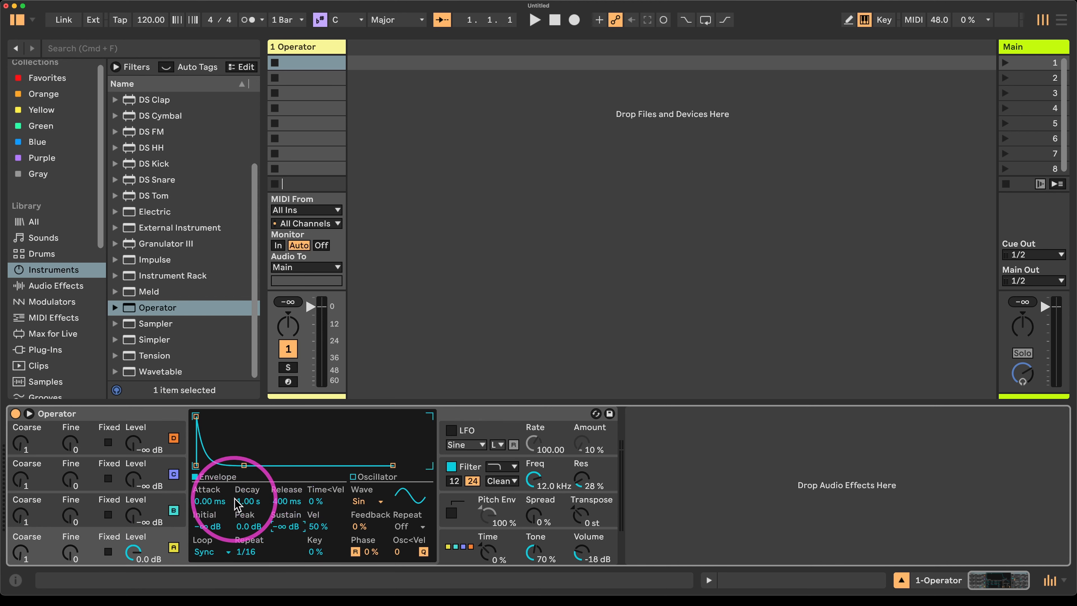
left_click(288, 381)
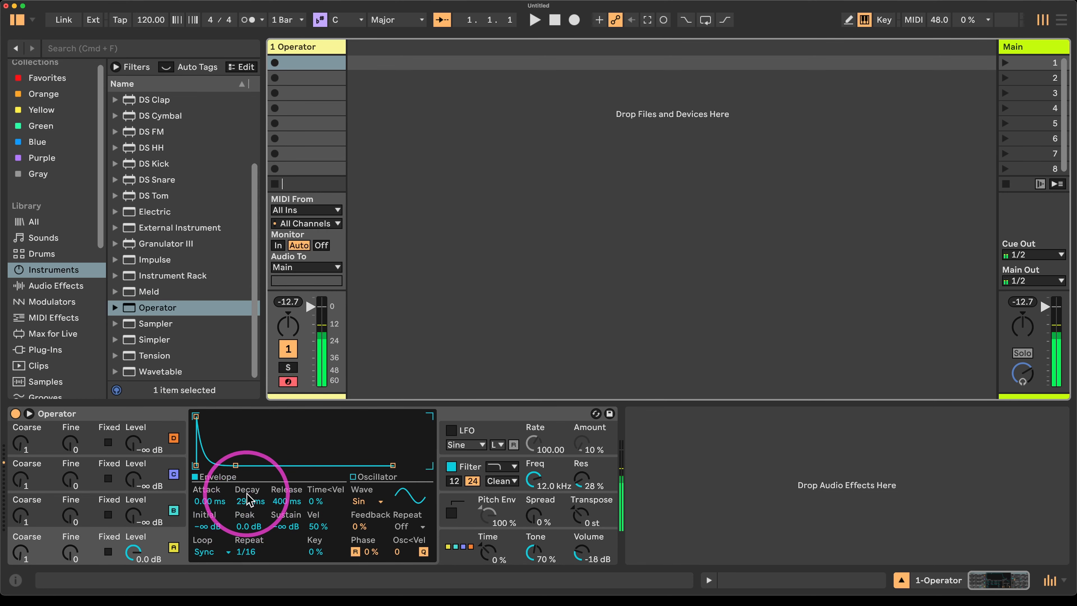
mouse_move(250, 502)
left_mouse_down()
mouse_move(248, 530)
mouse_move(247, 509)
left_mouse_up()
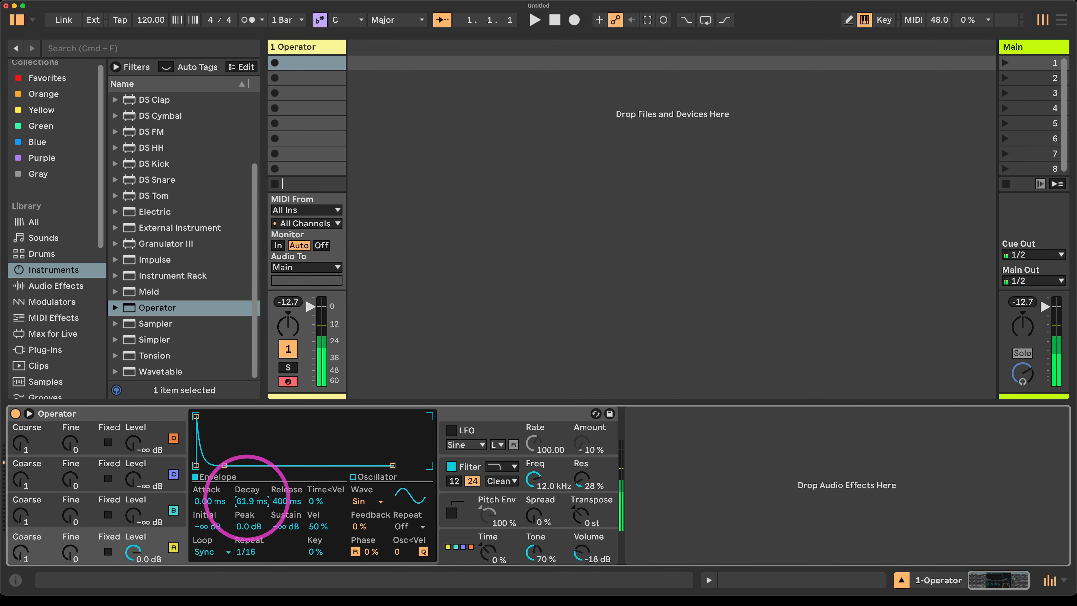
- Turn oscillator B up to 0.0 dB at coarse 0.5, with its synced envelope repeating at 1/4, sustain −∞ dB and decay about 113 ms
left_click_drag(146, 500, 146, 501)
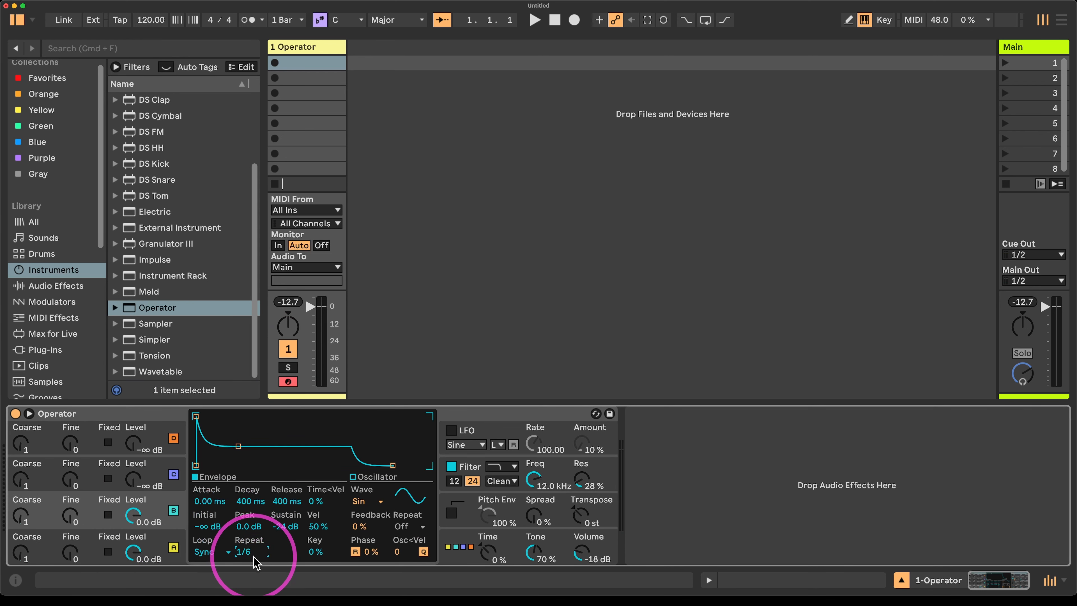
left_click_drag(254, 556, 254, 536)
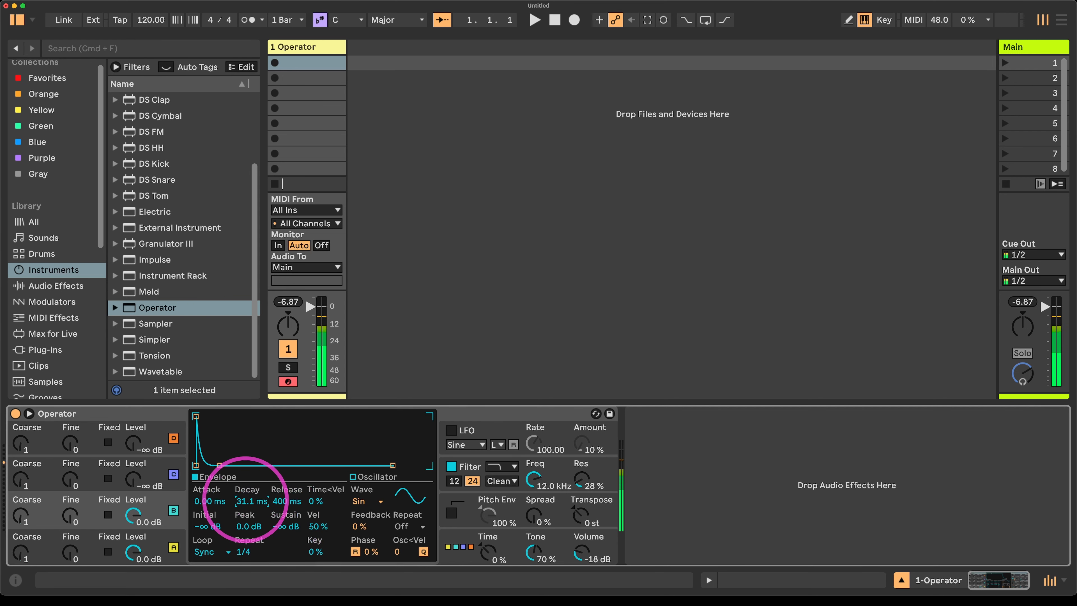
left_click_drag(24, 515, 24, 522)
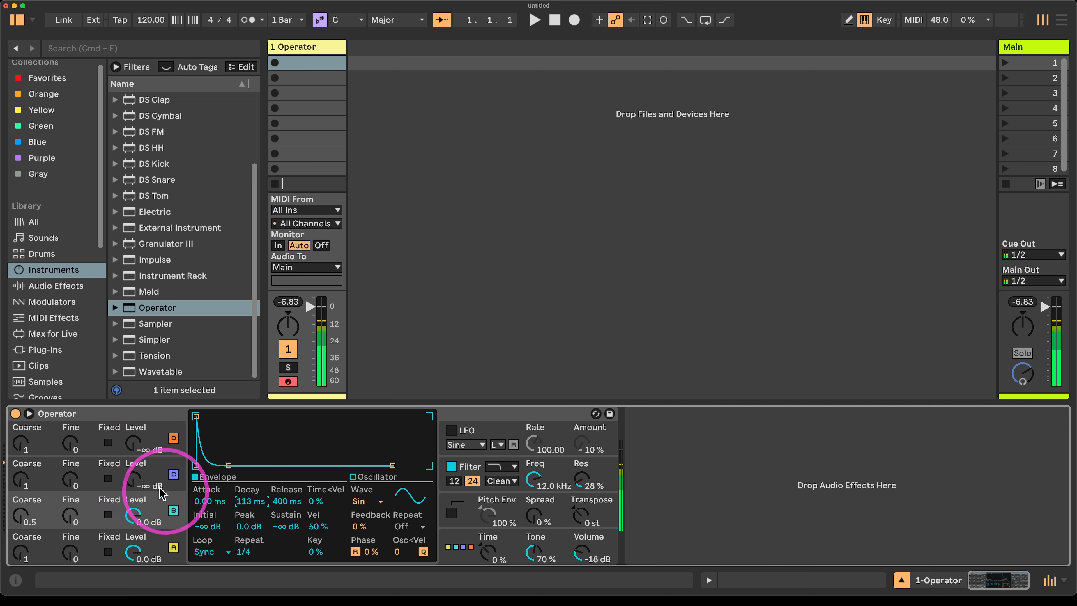
- Turn oscillator C up to 0.0 dB at coarse 48, with a short synced envelope repeating at 1/32 and sustain at −∞ dB
left_click_drag(134, 484, 135, 454)
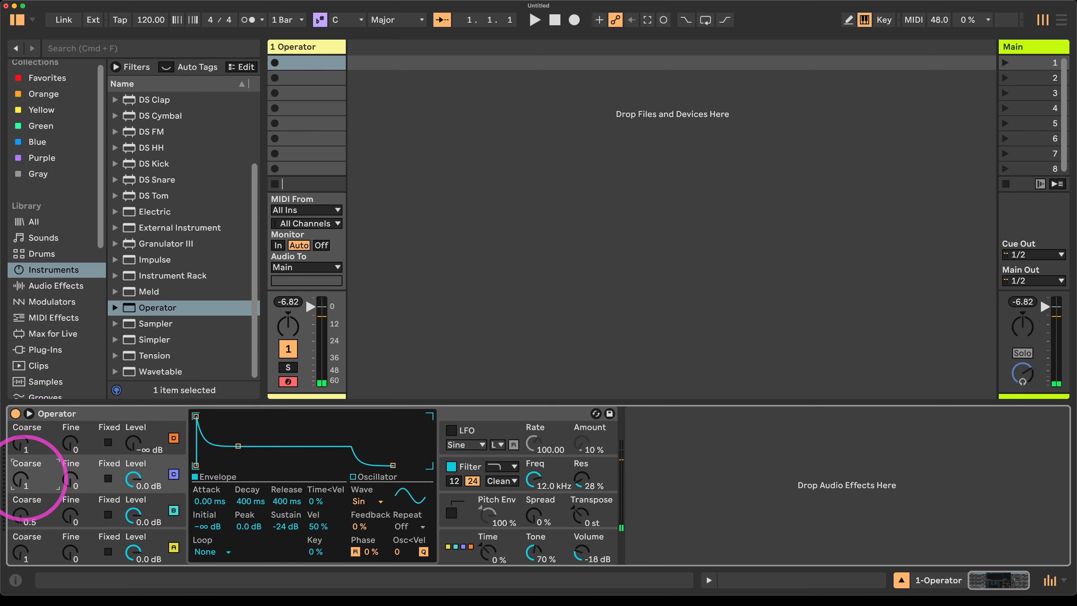
left_click_drag(26, 479, 29, 457)
left_click_drag(282, 528, 282, 536)
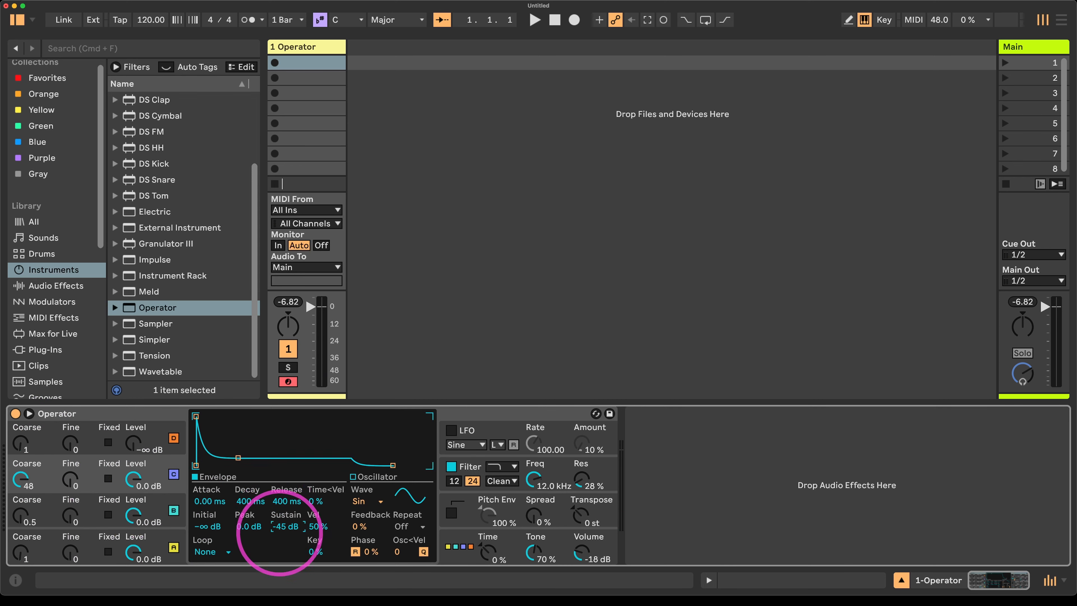
left_click_drag(248, 500, 248, 497)
left_click(210, 551)
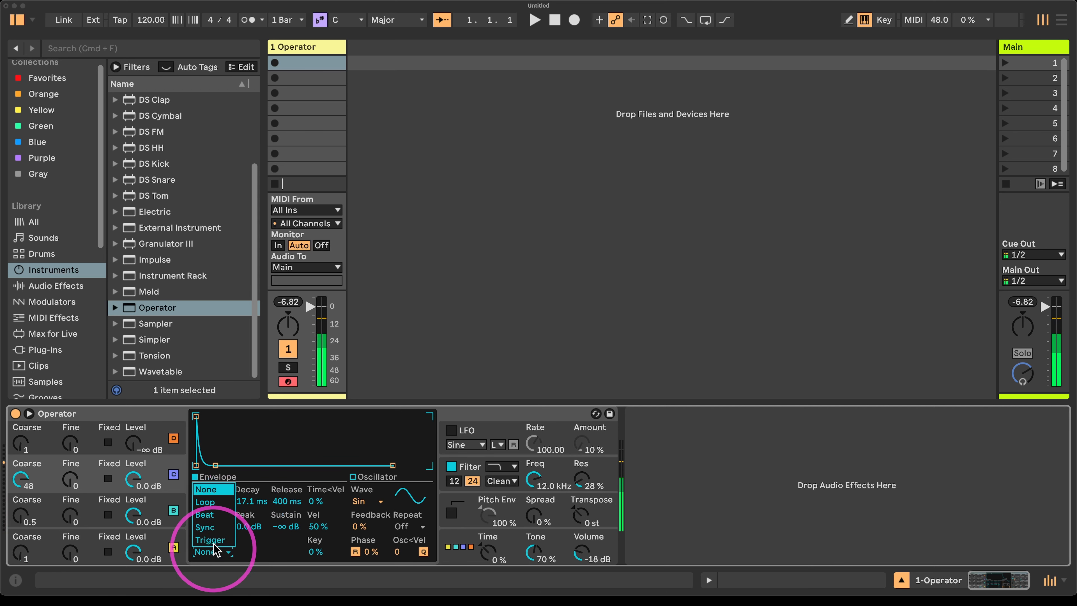
left_click(211, 528)
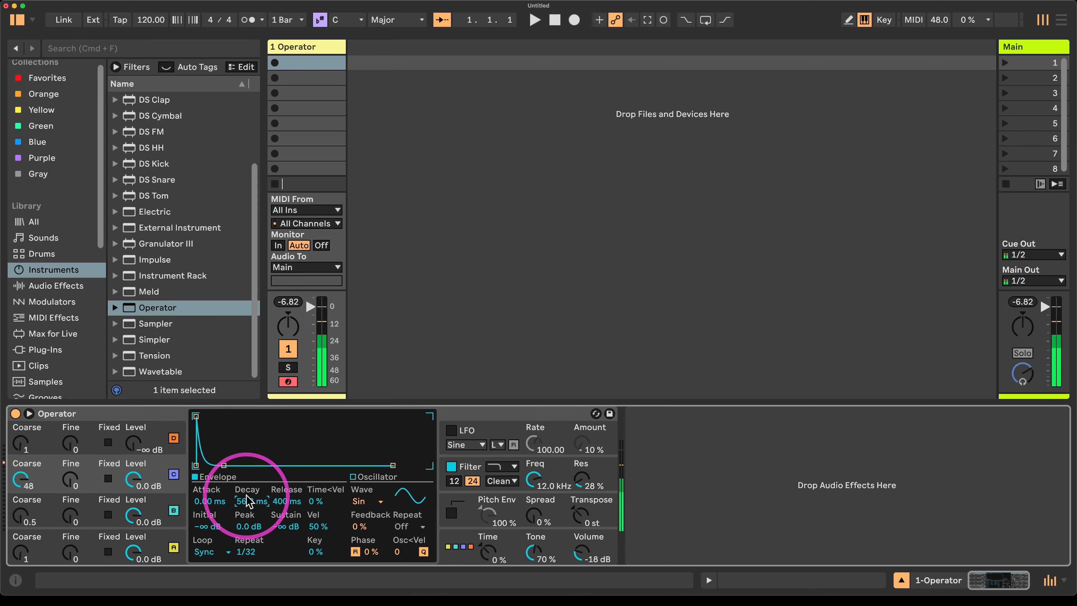
- Enable the pitch envelope and exclude oscillators A, B and D from its destinations
left_click(451, 512)
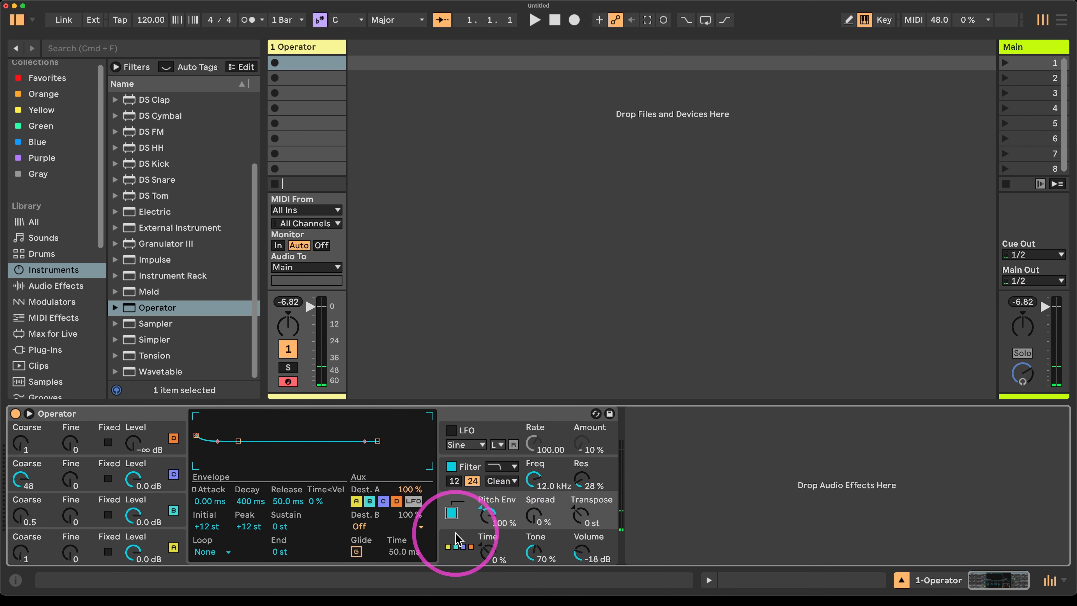
left_click(366, 501)
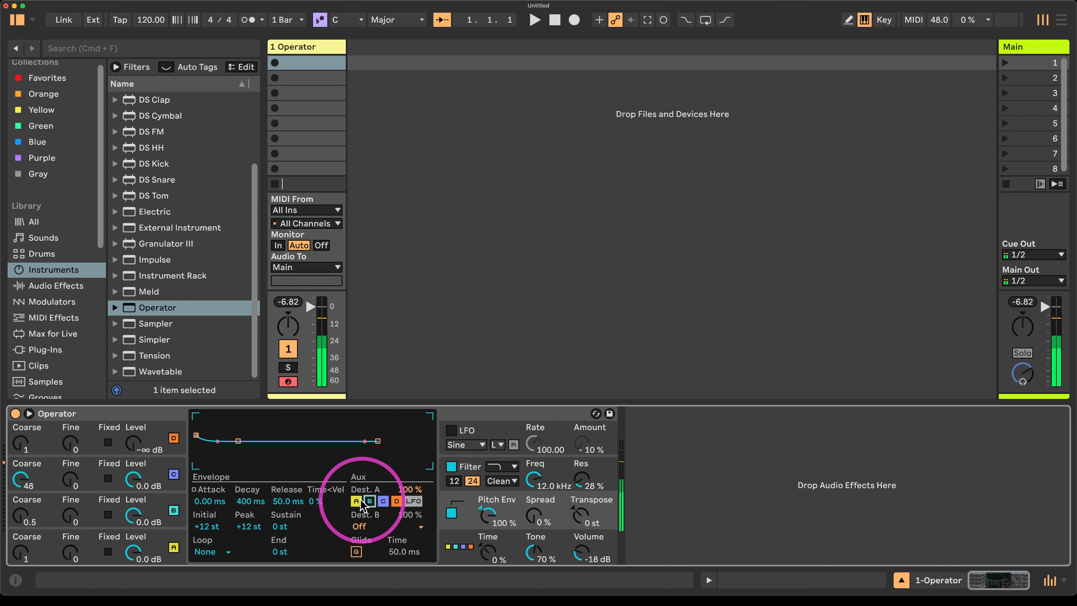
left_click(356, 501)
left_click(397, 500)
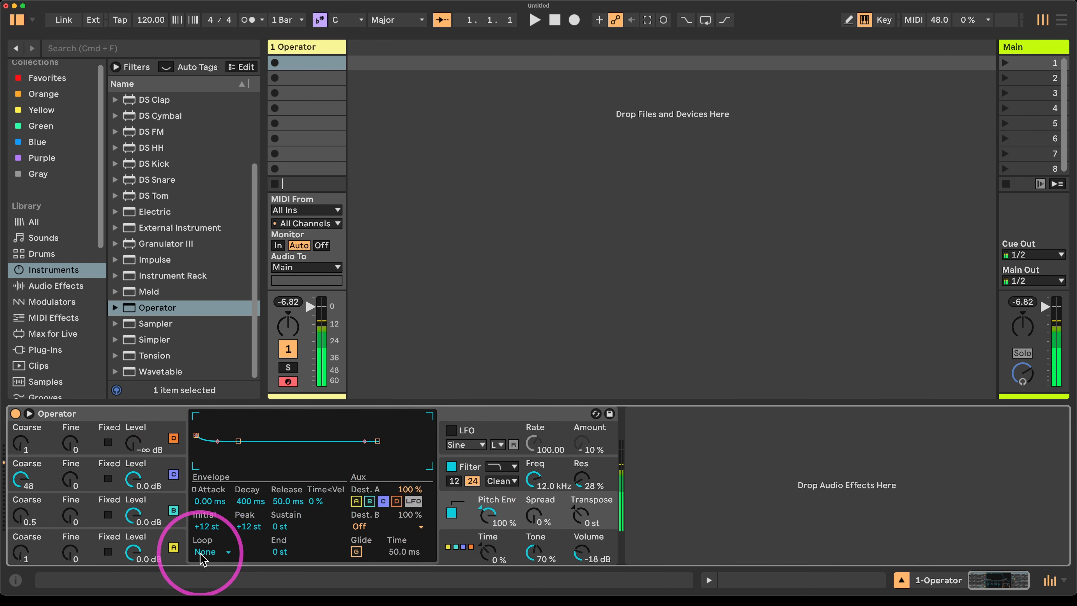
- Loop the pitch envelope in Sync mode repeating at 1/8, with a peak of +42 st and decay about 9.34 ms
left_click(212, 552)
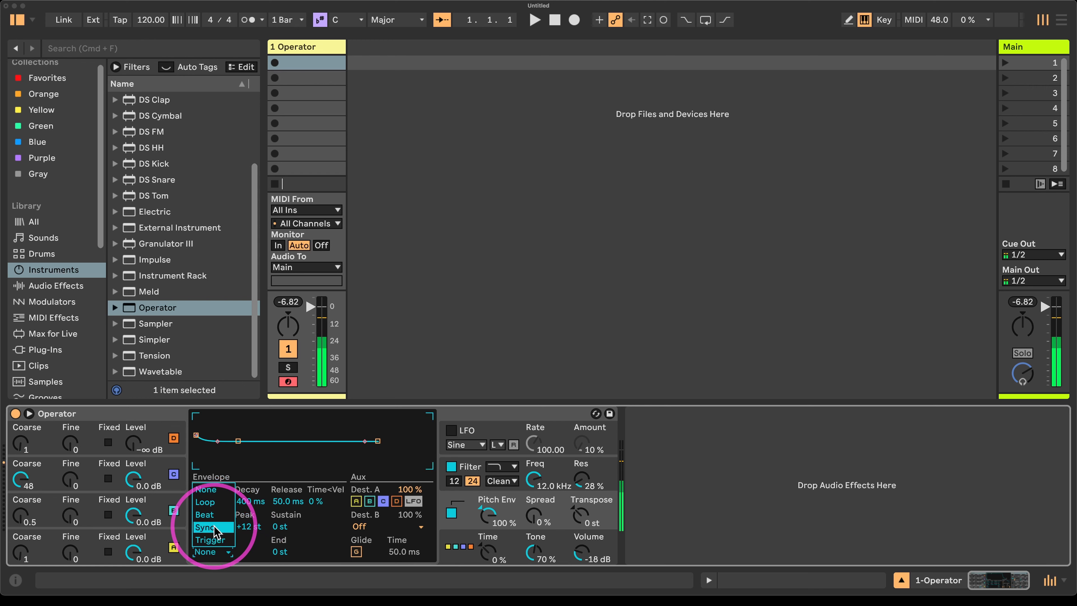
left_click(205, 527)
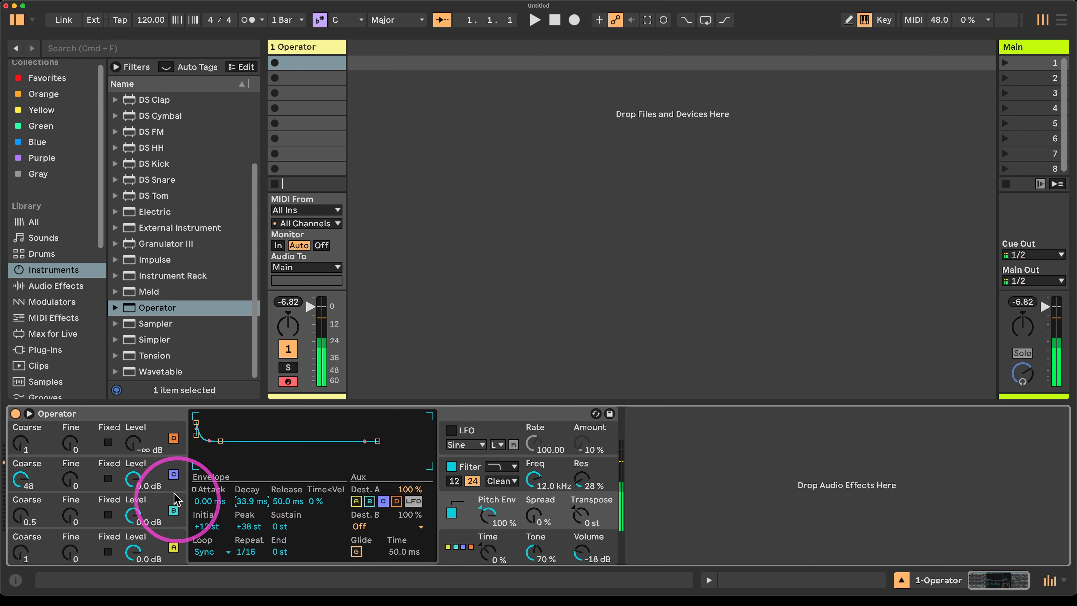
left_click(150, 445)
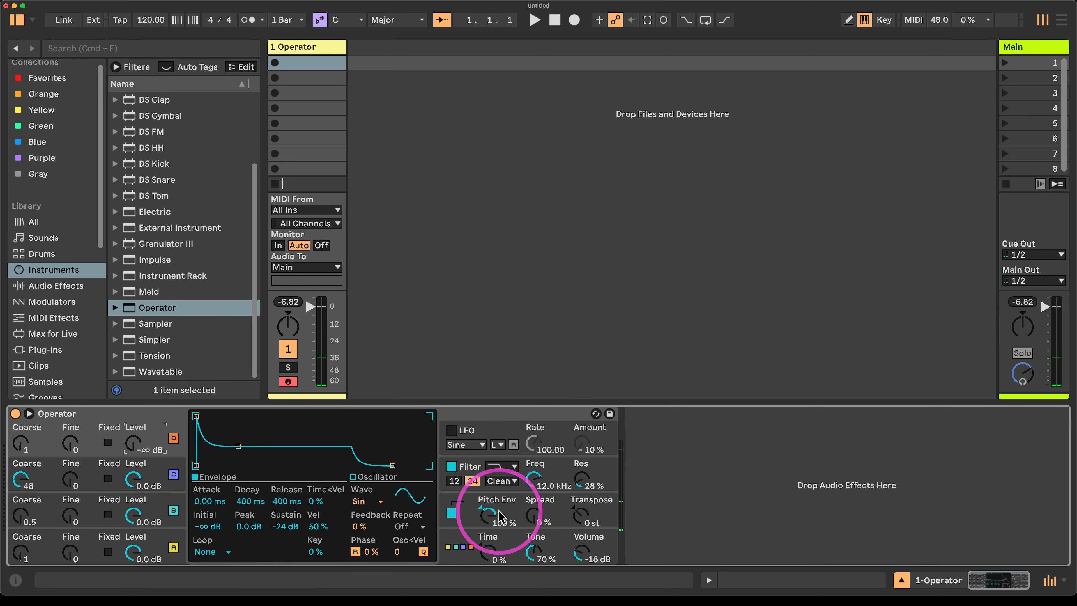
left_click(474, 523)
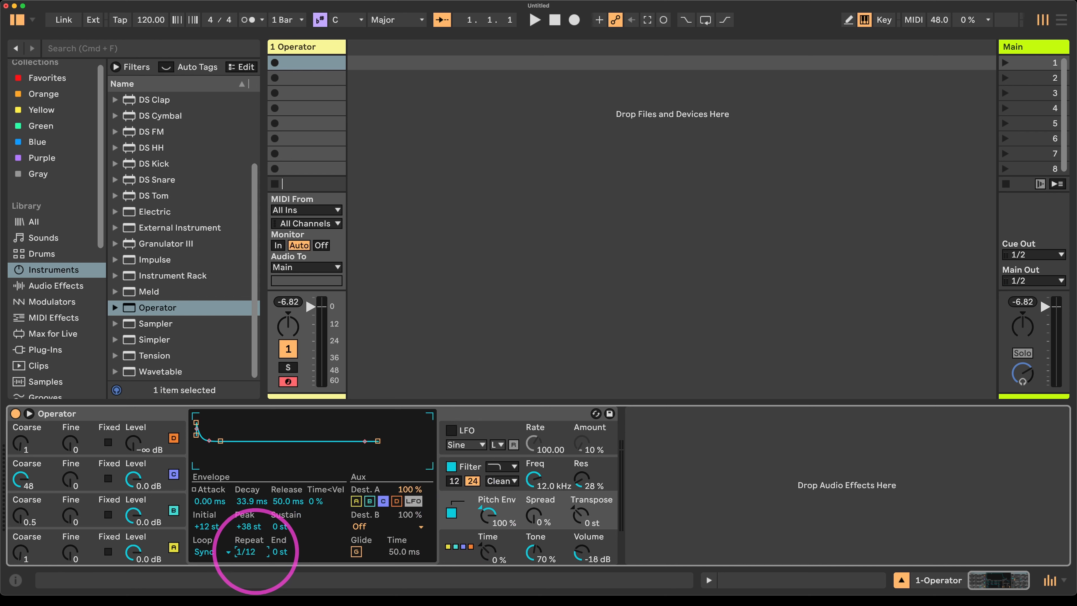
left_click_drag(256, 551, 257, 538)
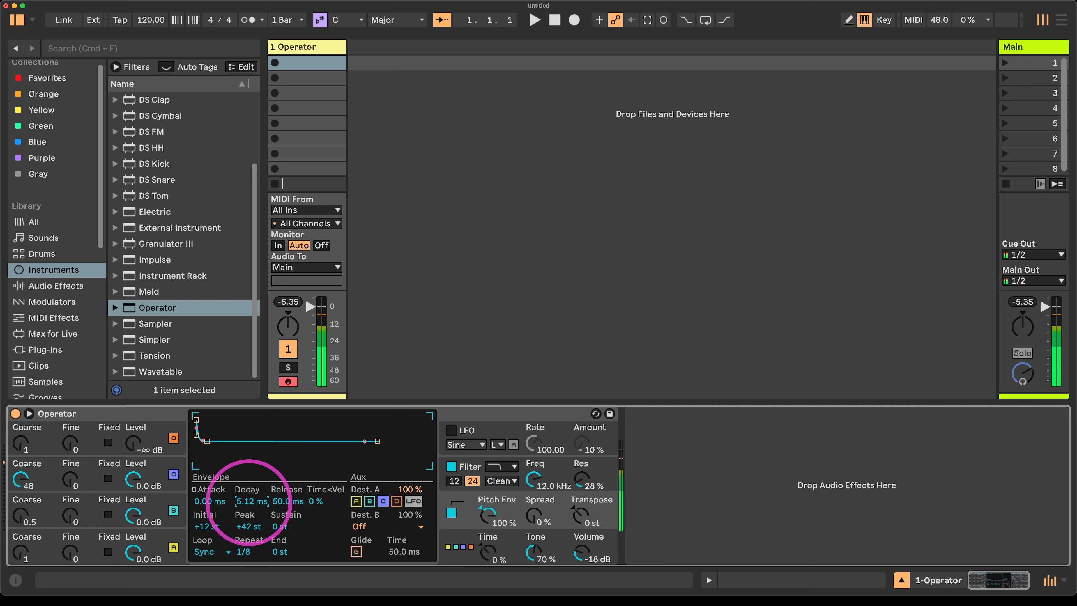
left_click_drag(249, 502, 249, 496)
- Turn oscillator D up to 0.0 dB during playback and include it in the pitch envelope's destinations
key("space")
left_click_drag(132, 451, 134, 441)
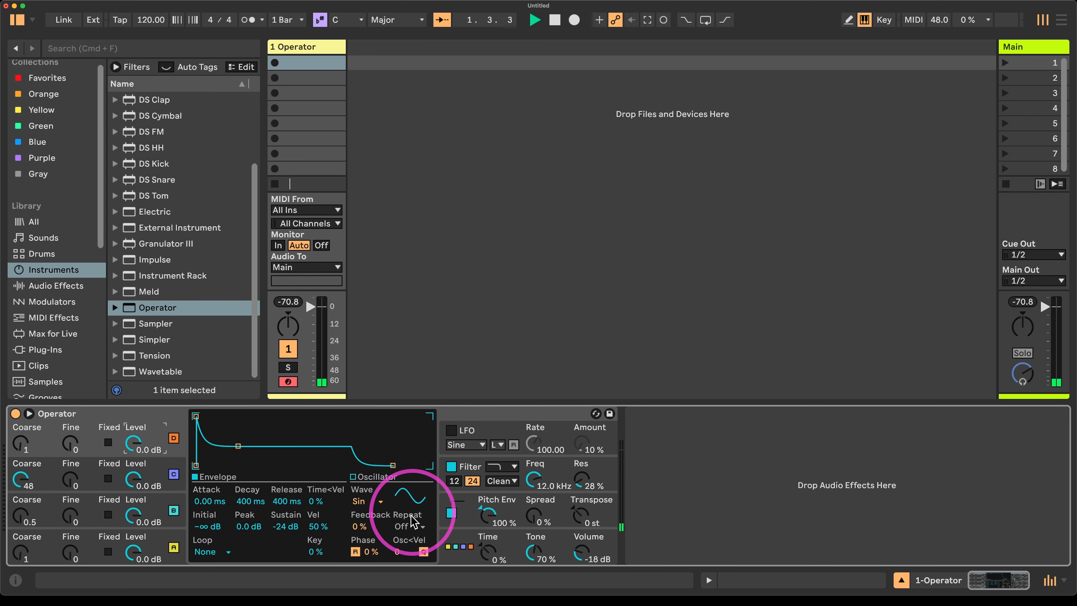
left_click(474, 497)
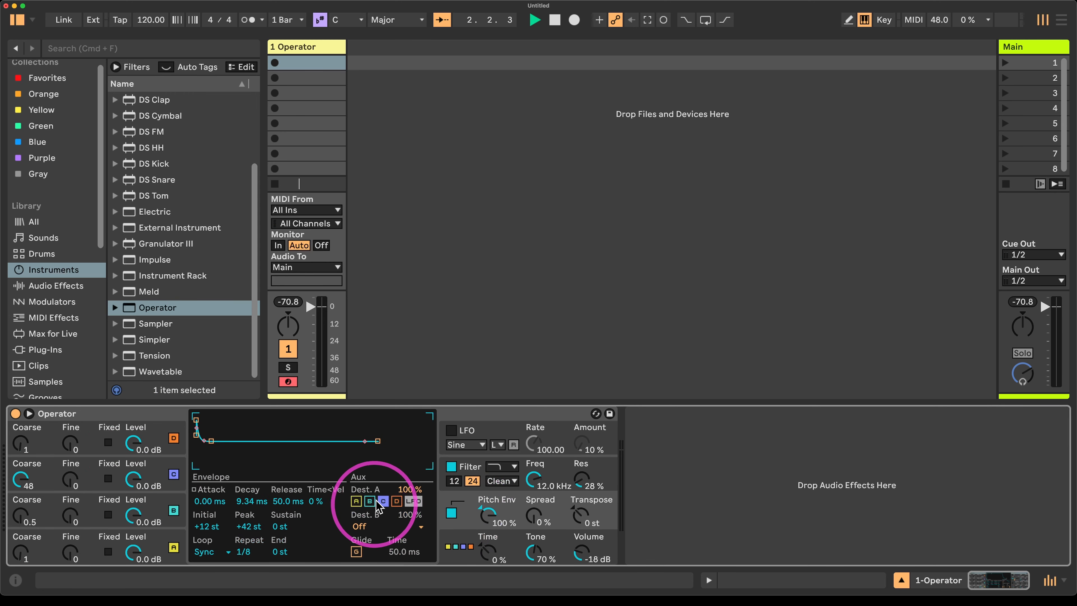
left_click(396, 501)
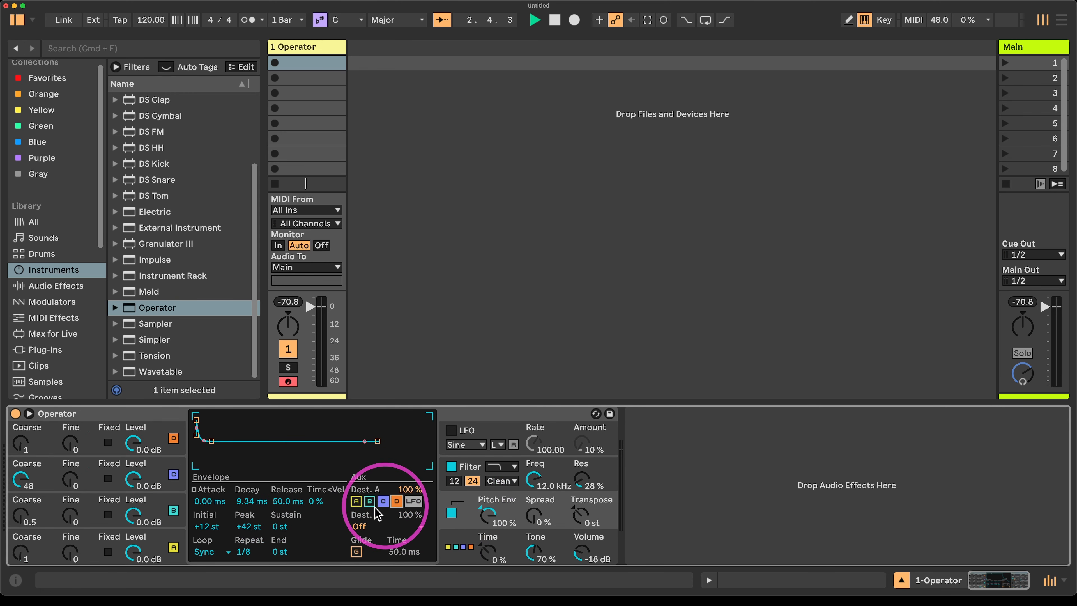
- Set oscillator D to coarse 0.5 with a synced envelope repeating at 1/8, sustain −∞ dB and decay about 159 ms
left_click(33, 452)
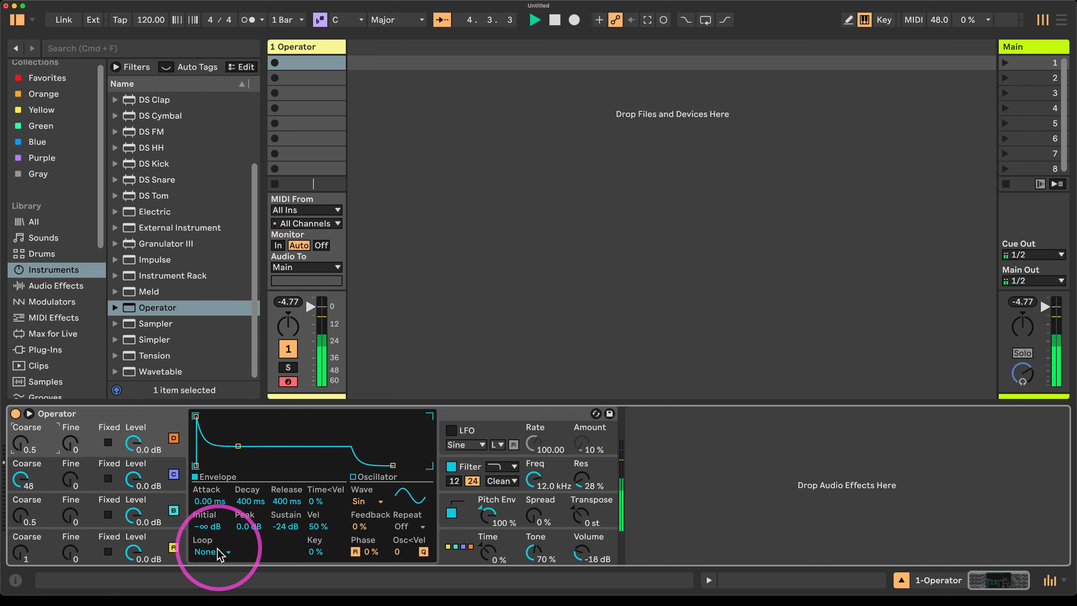
left_click(219, 528)
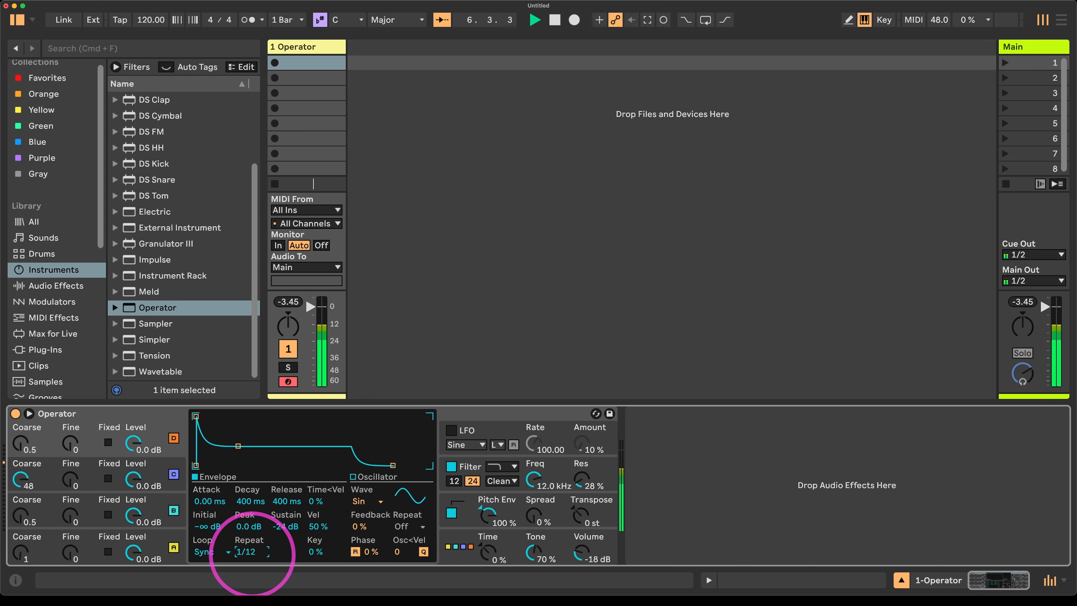
left_click_drag(289, 525, 290, 531)
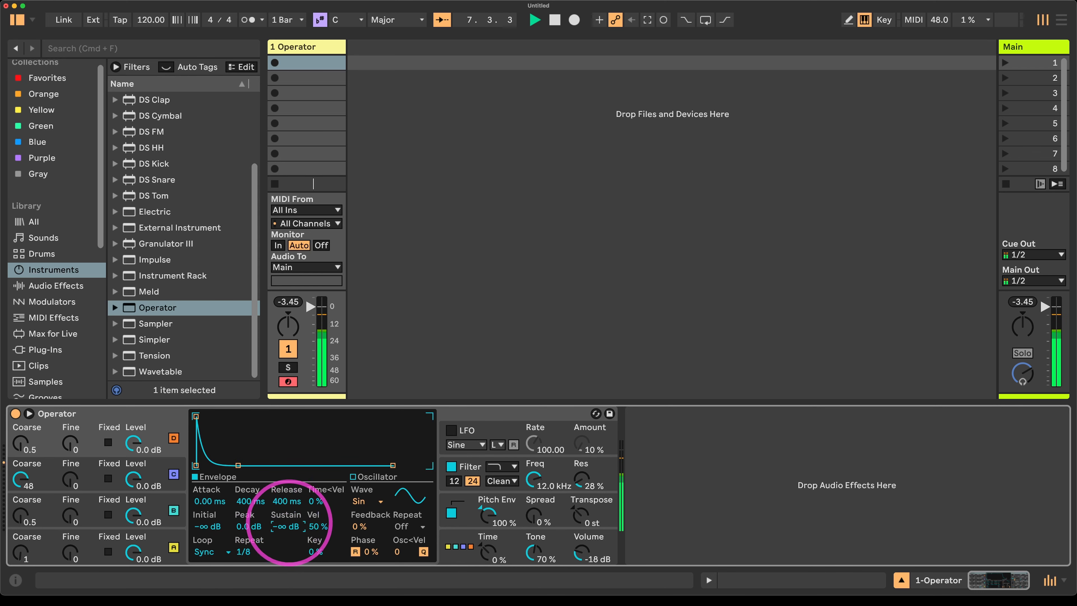
left_click_drag(251, 501, 251, 507)
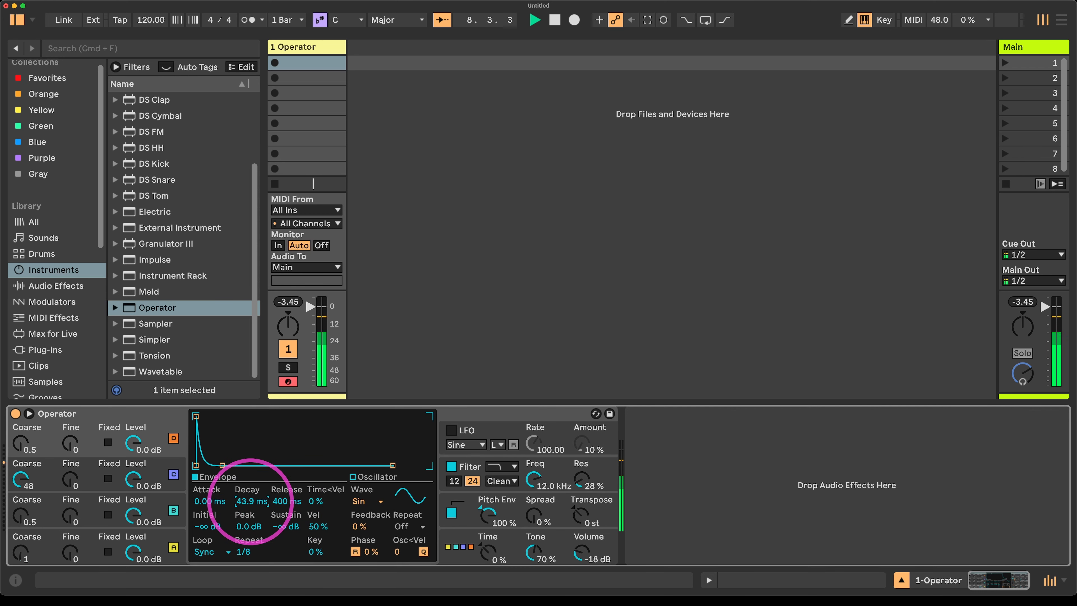
- Shorten the pitch envelope's decay to about 6.08 ms and raise the filter frequency to about 18.5 kHz
left_click(451, 514)
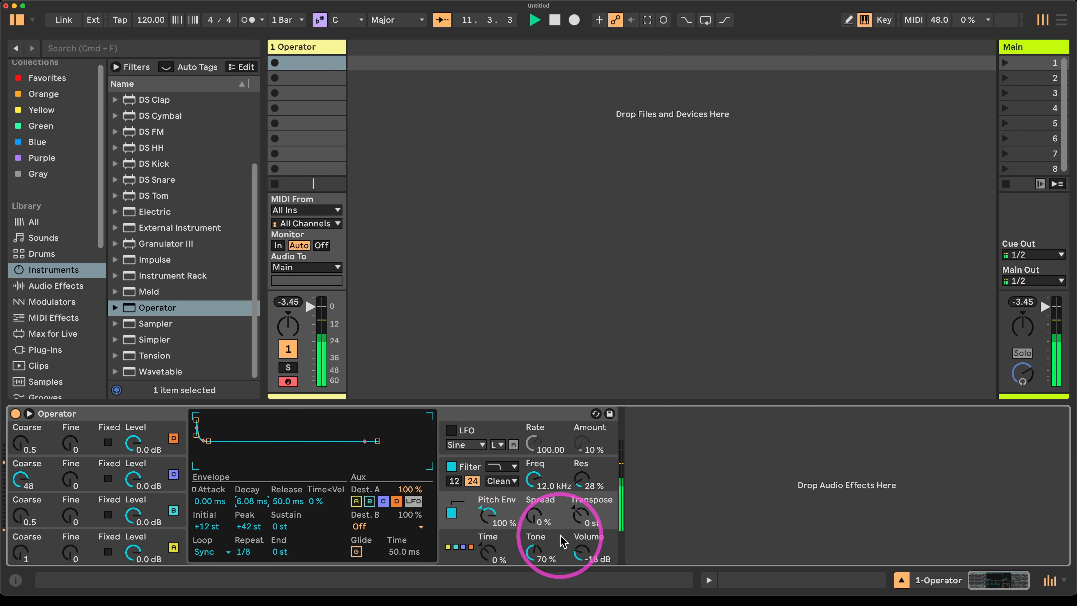
left_click(543, 484)
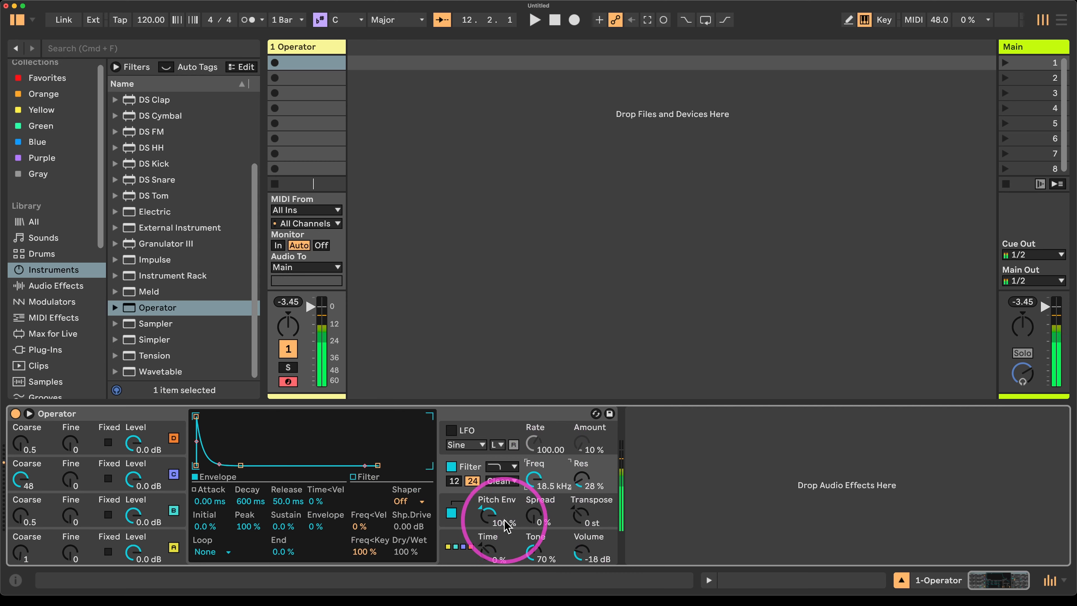
- Group Operator into an Instrument Rack and display the key zones of its chain
left_click(97, 423)
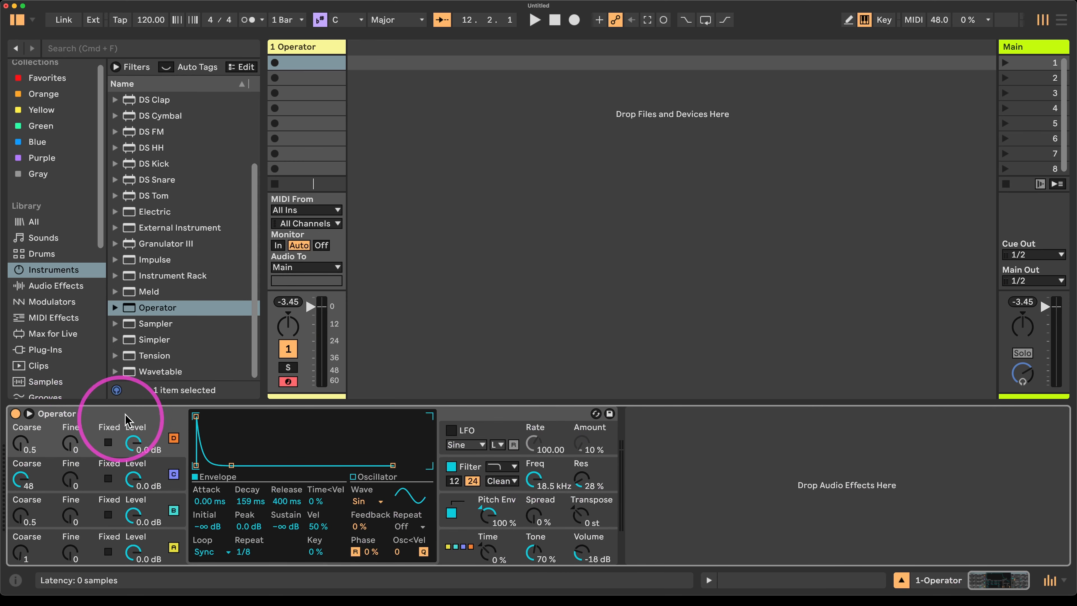
left_click(133, 417)
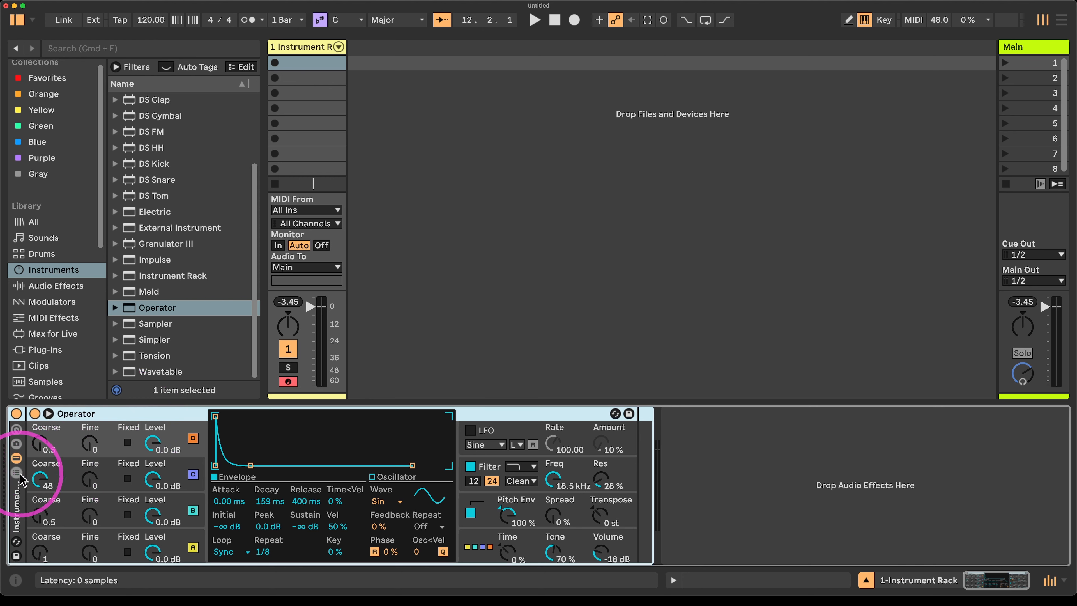
key("super+g")
left_click(125, 434)
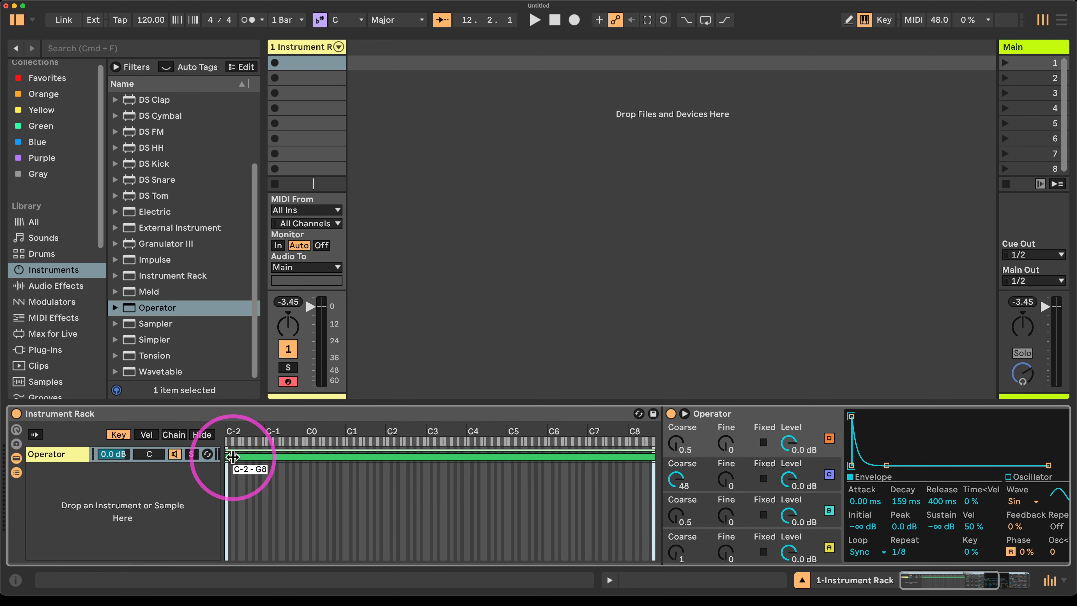
- Narrow the Operator chain's key zone to the single note C♯3
left_click_drag(226, 457, 424, 458)
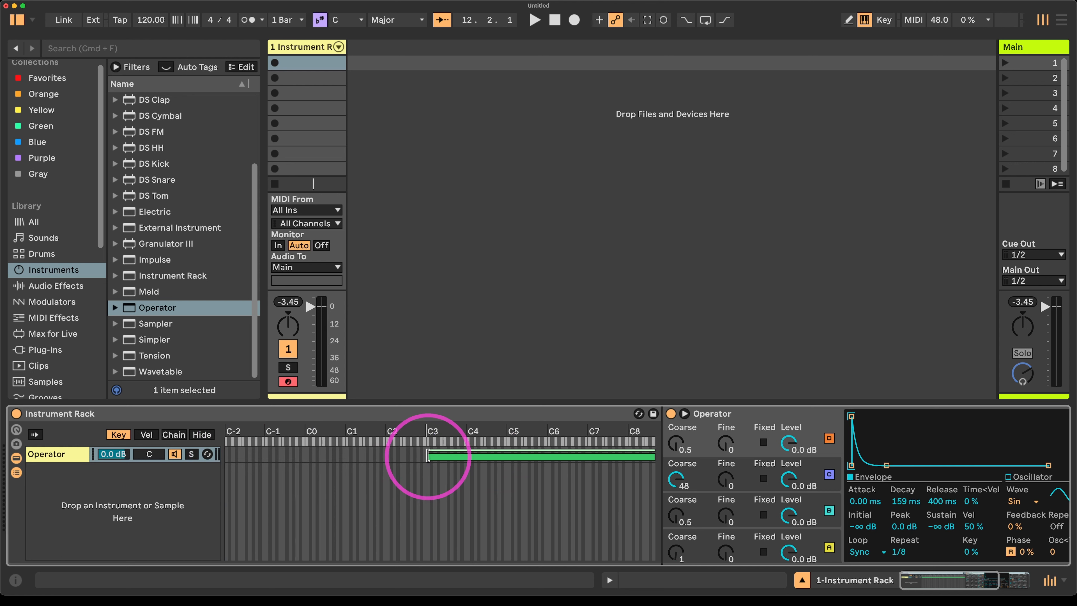
left_click_drag(655, 456, 428, 453)
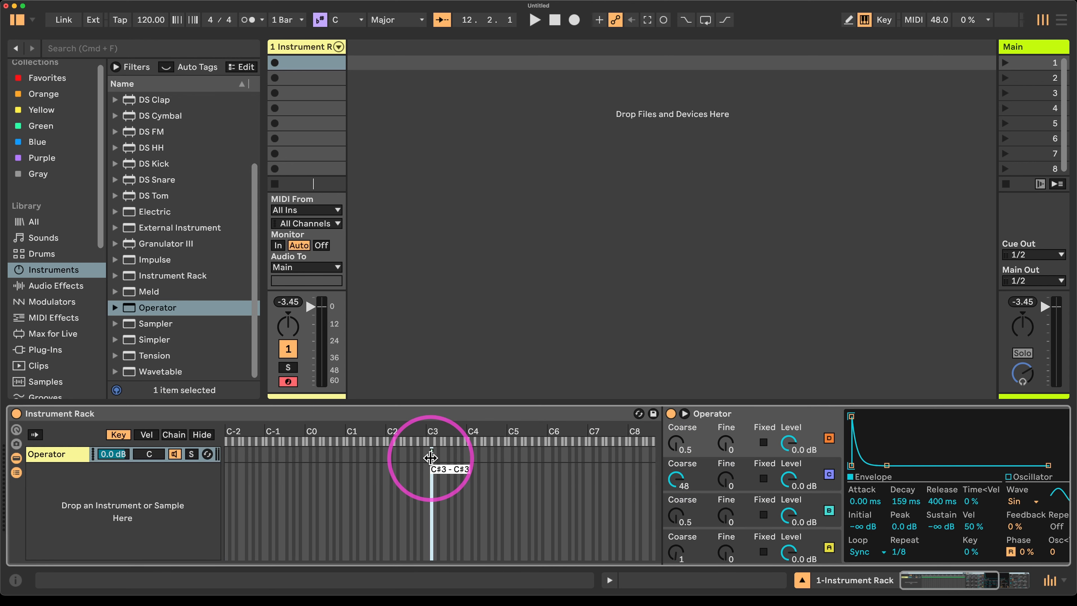
- Insert a Pitch MIDI effect before Operator inside the chain and set its transposition to -1 st
left_click(55, 317)
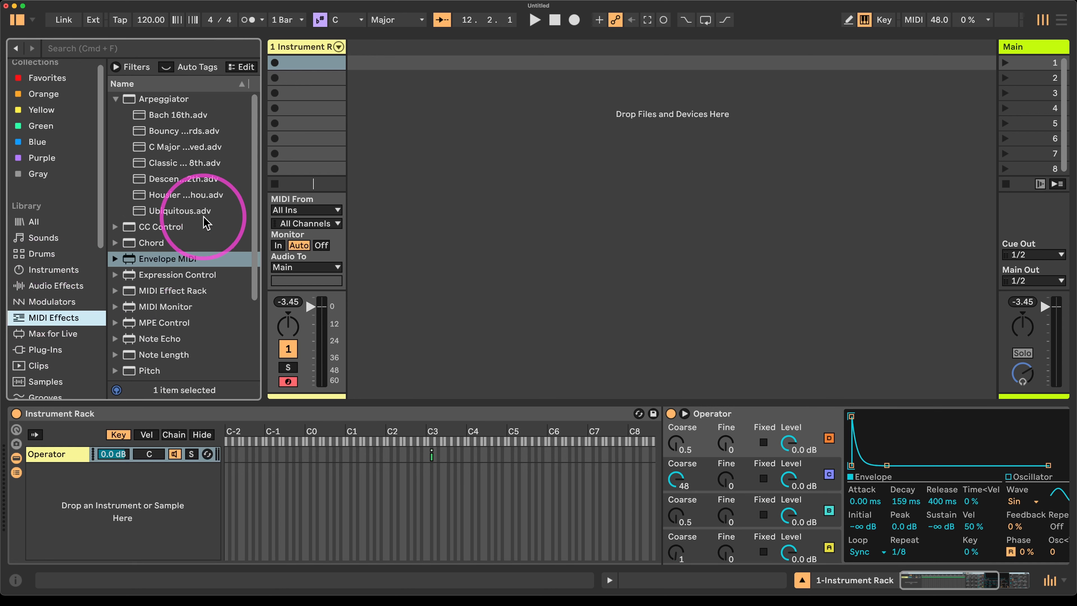
scroll(159, 259, "down", 2)
left_click_drag(159, 260, 715, 456)
left_click(715, 452)
key("Down")
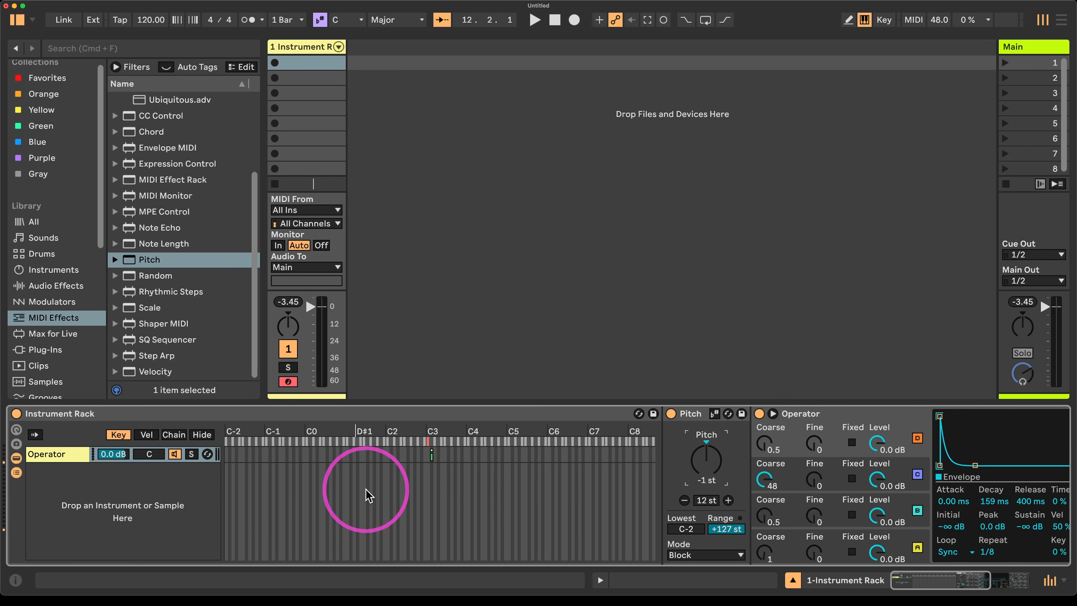
- Play test notes around C♯3 to audition the transposed Operator chain and its one-note key zone
key("a")
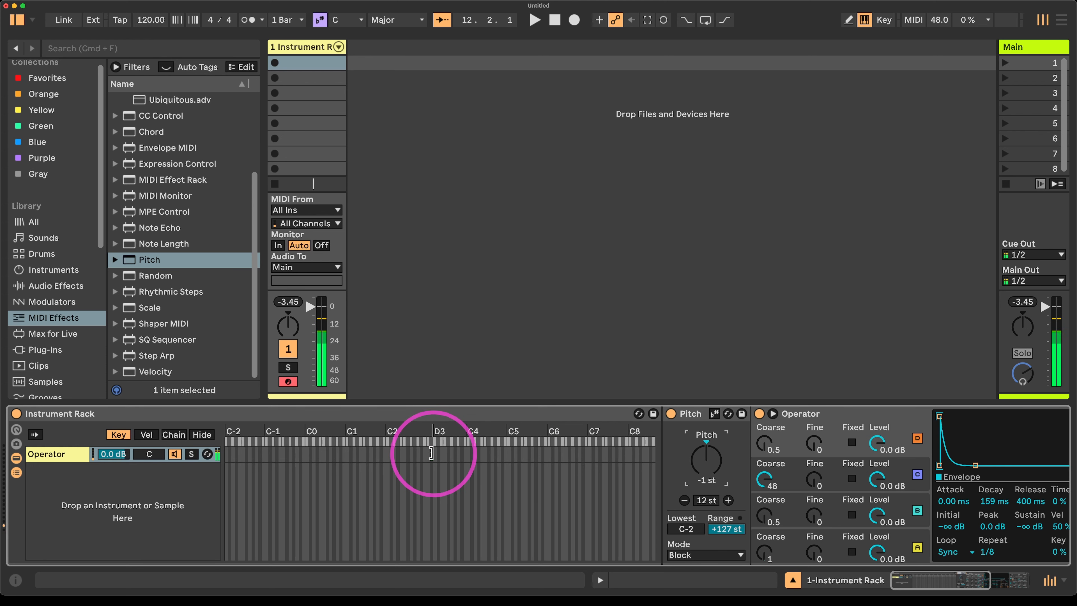
key("a")
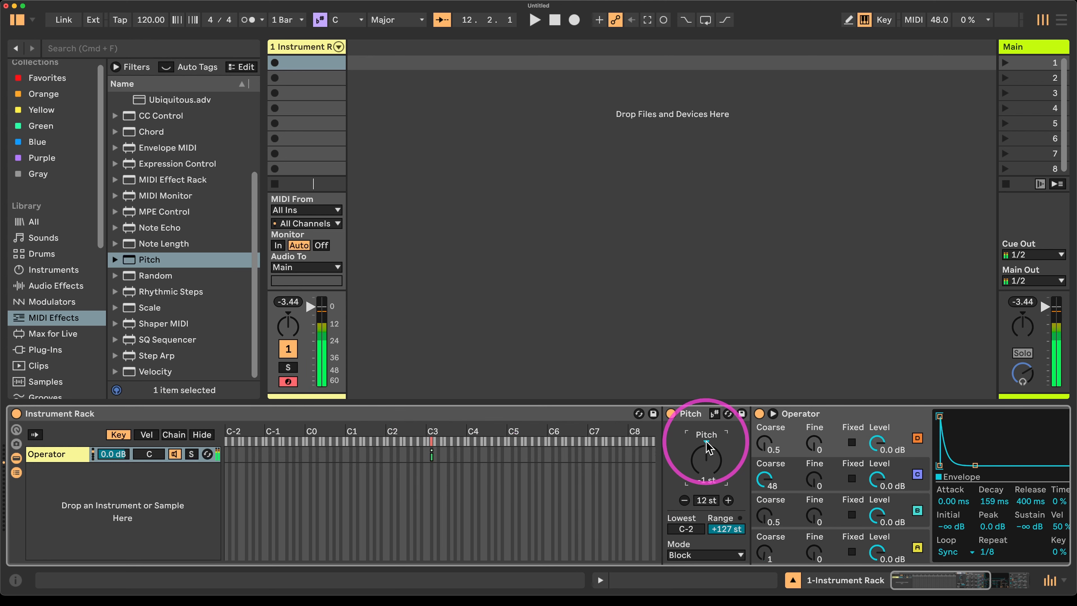
key("a")
key("a")
key("a")
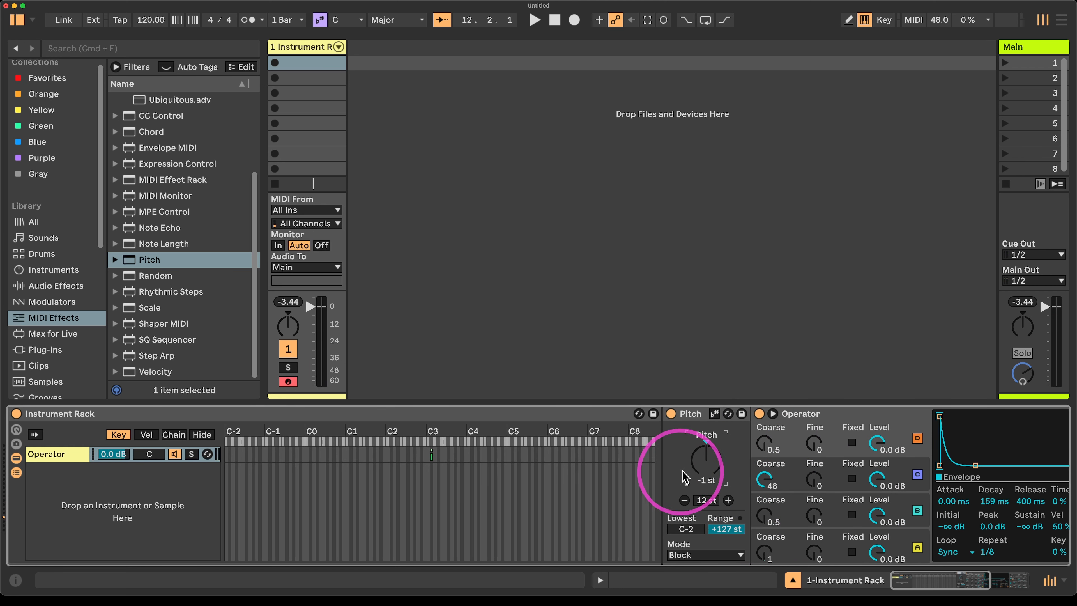
key("w")
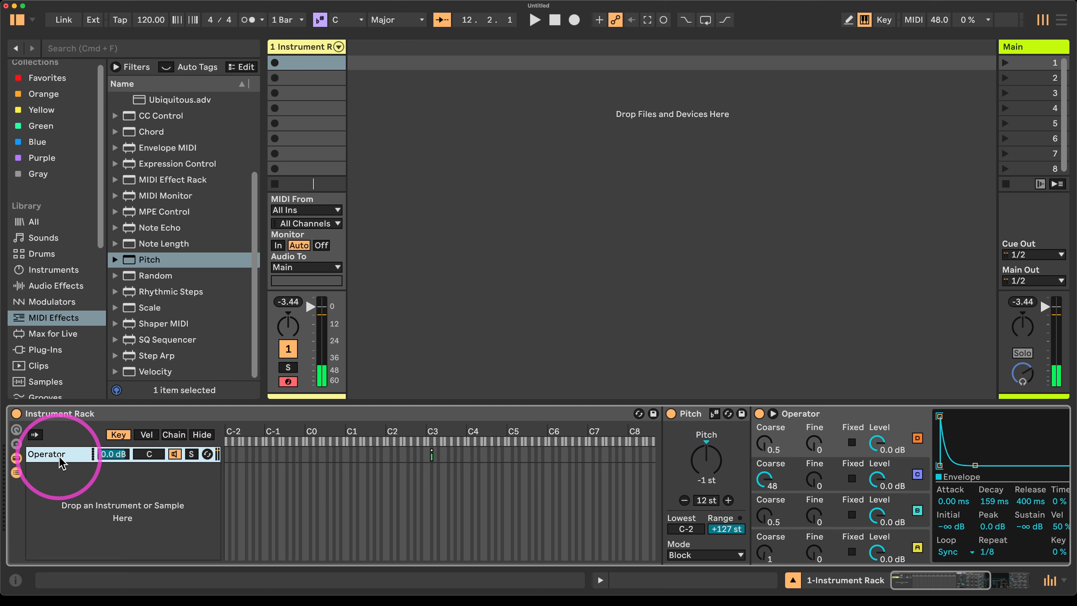
- Duplicate the Operator chain and move the copy's one-note key zone up to D♯3
key("super+d")
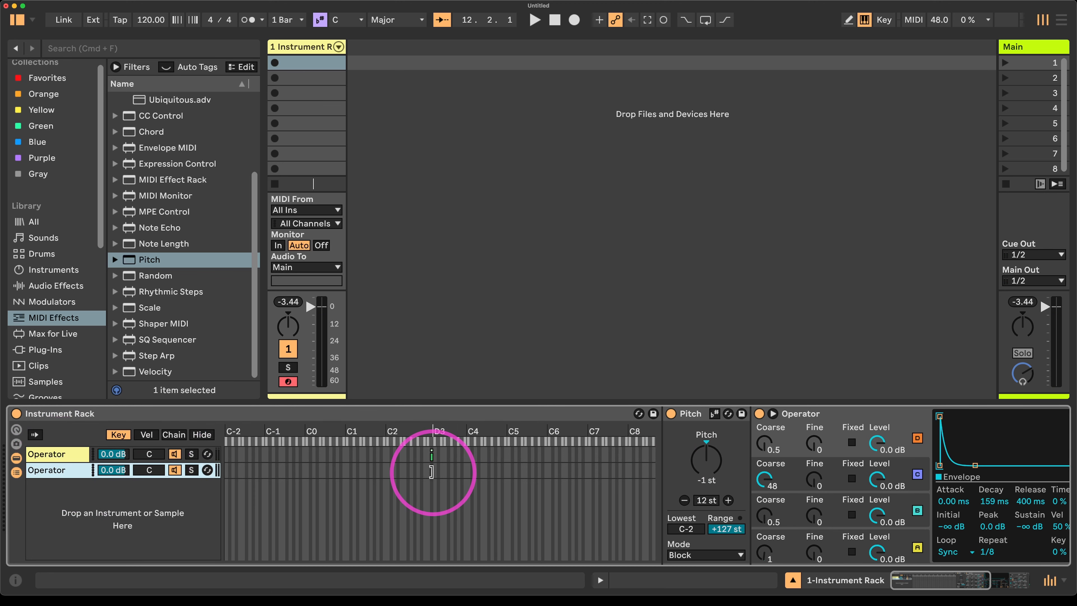
left_click(433, 473)
left_click_drag(432, 474, 438, 473)
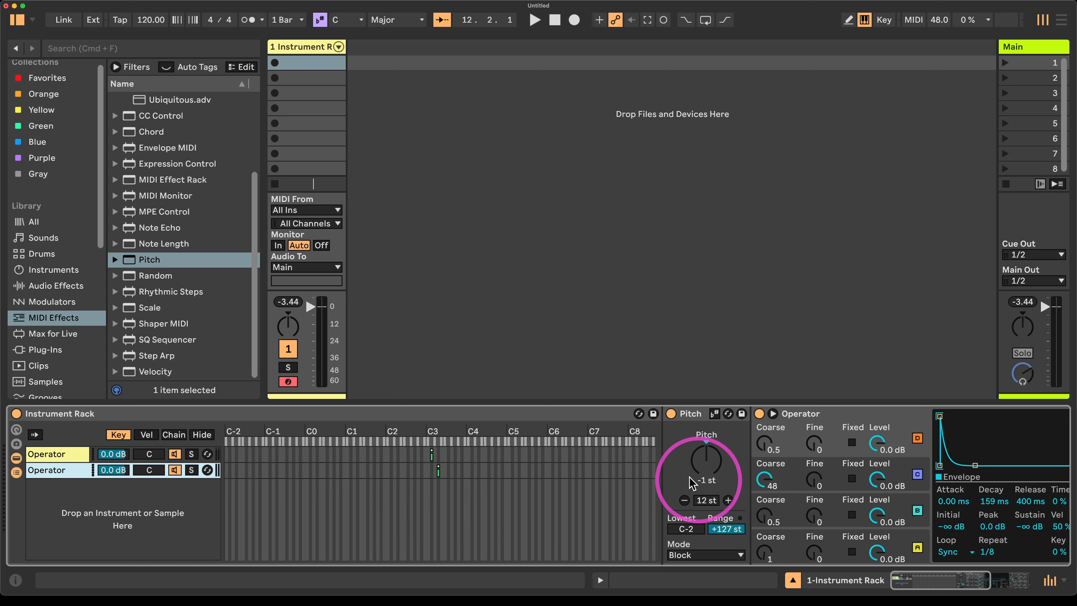
- Inspect oscillator C's envelope in the copied Operator and switch off that device's pitch envelope
scroll(907, 473, "right", 10)
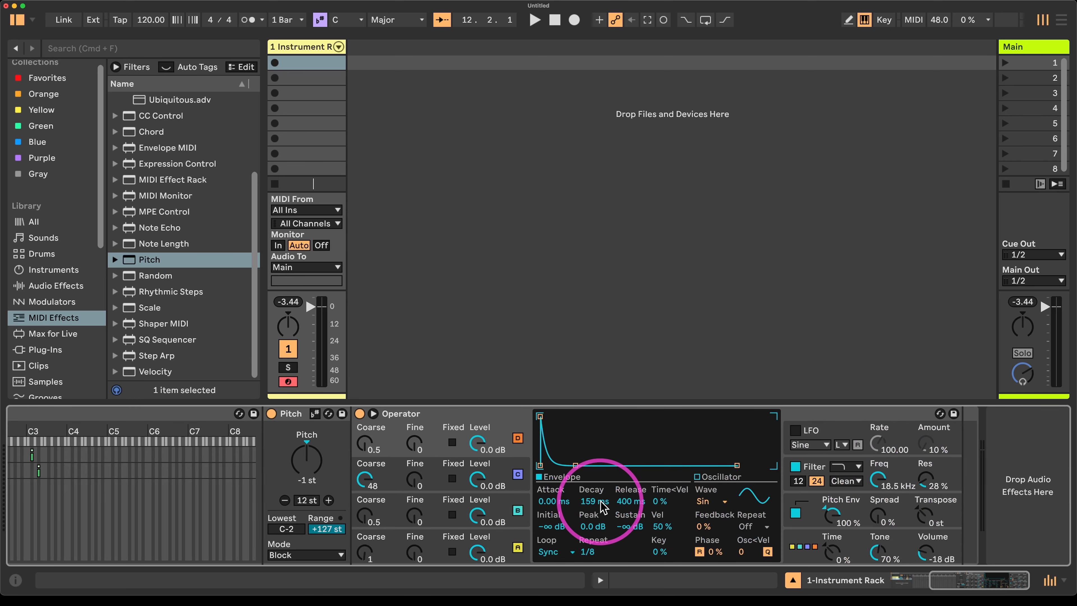
left_click(517, 475)
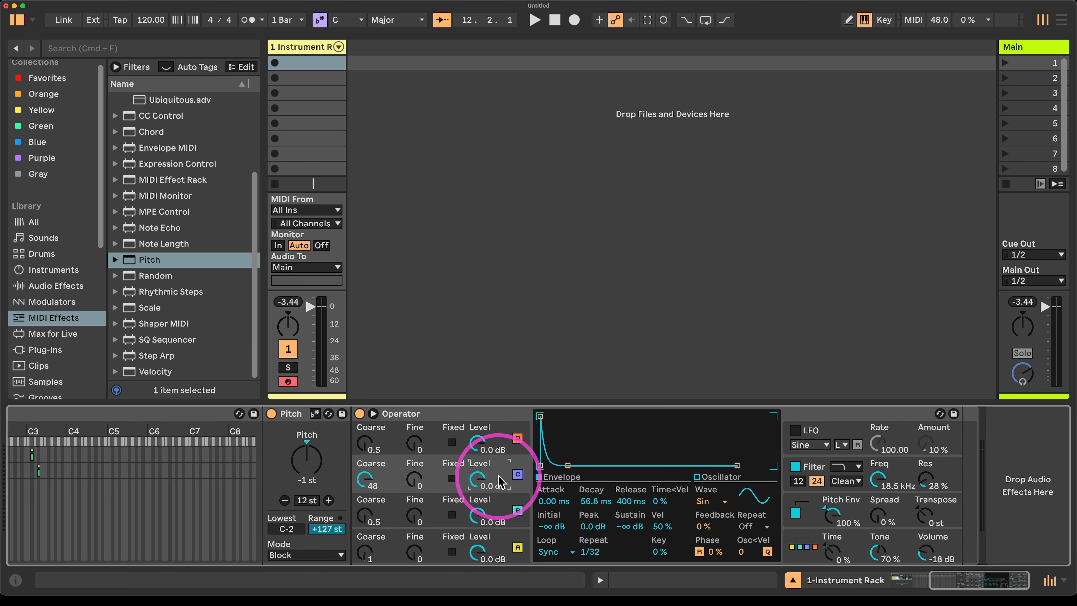
left_click(795, 514)
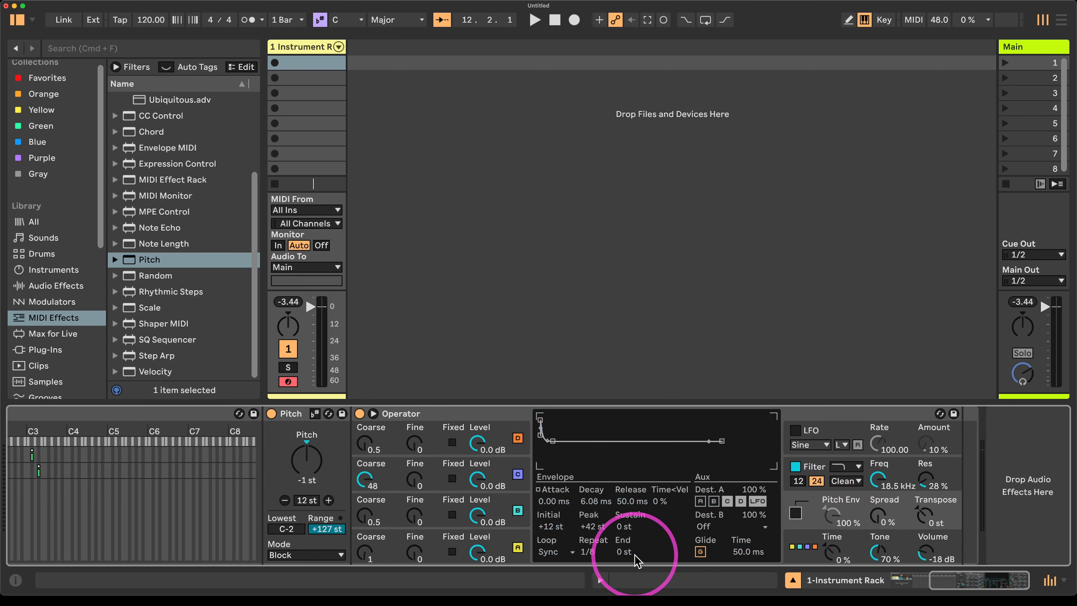
- Set the synced envelope repeats in the copied Operator to 1/16 for oscillator C, 1/12 for B and 1/8 for A
left_click(479, 468)
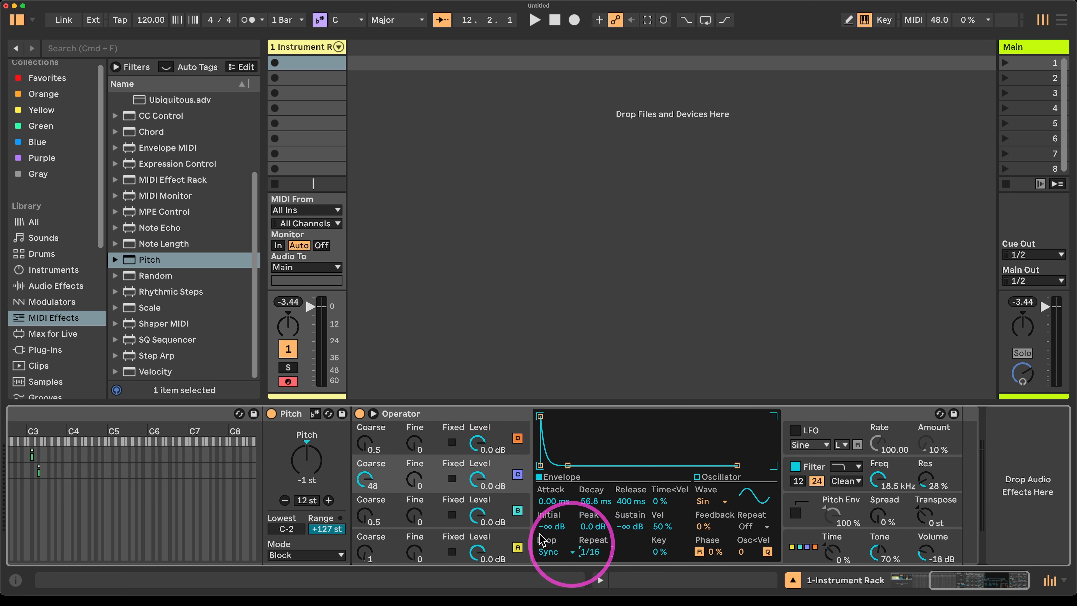
left_click(481, 517)
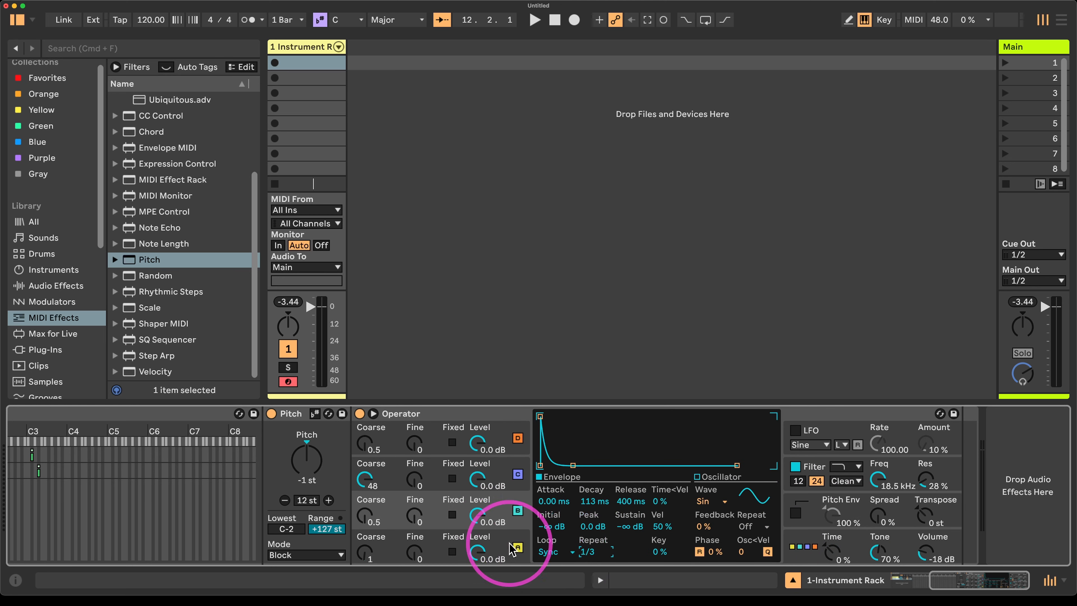
left_click(492, 547)
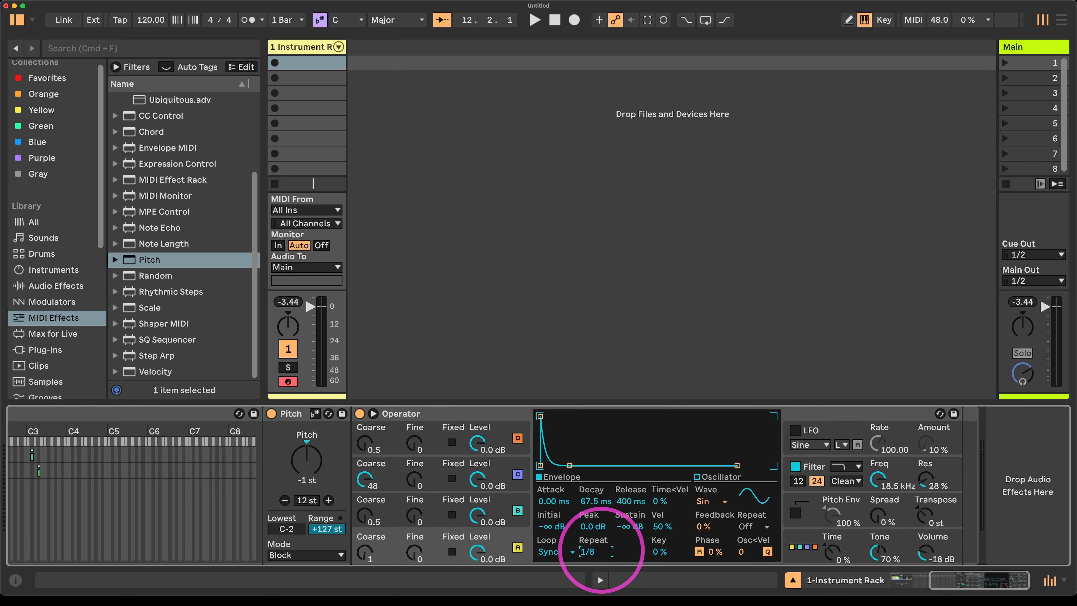
- Retune the copied Operator: oscillator B to coarse 2 and fine 58, C to coarse 0.5, and D to coarse 48
left_click_drag(410, 518, 414, 508)
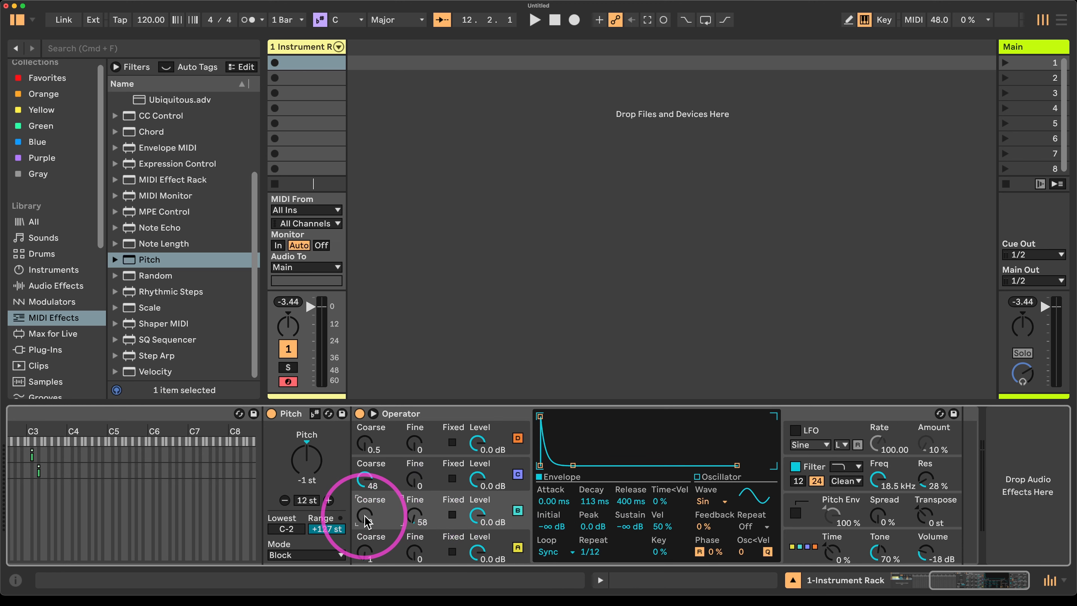
left_click_drag(365, 481, 366, 498)
left_click_drag(362, 448, 361, 493)
- Lower the copied chain's Pitch effect to -3 st while playing its note
scroll(308, 463, "left", 3)
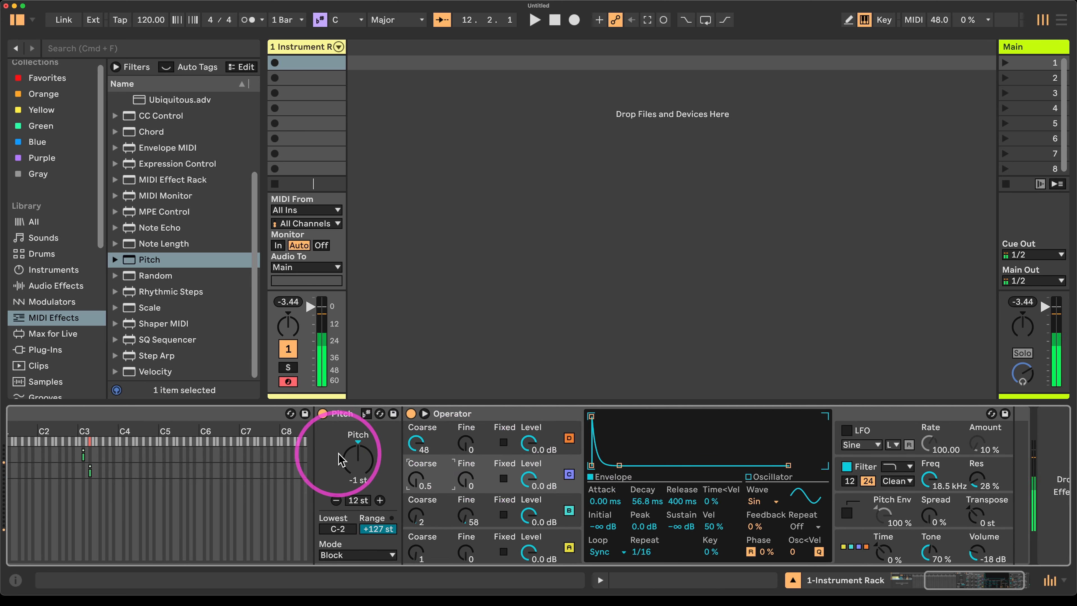
key("Down")
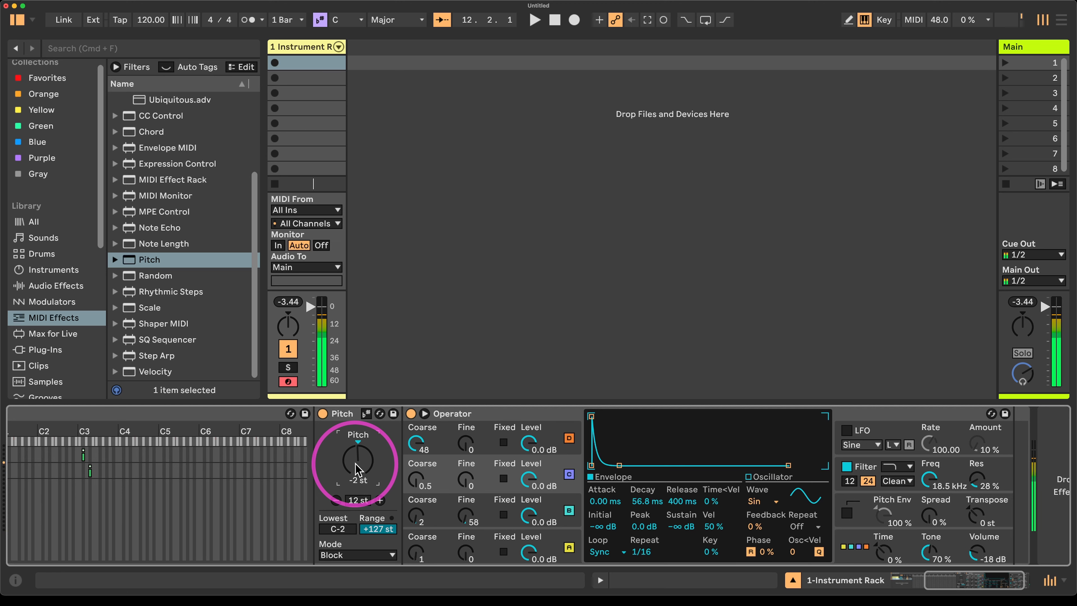
key("Down")
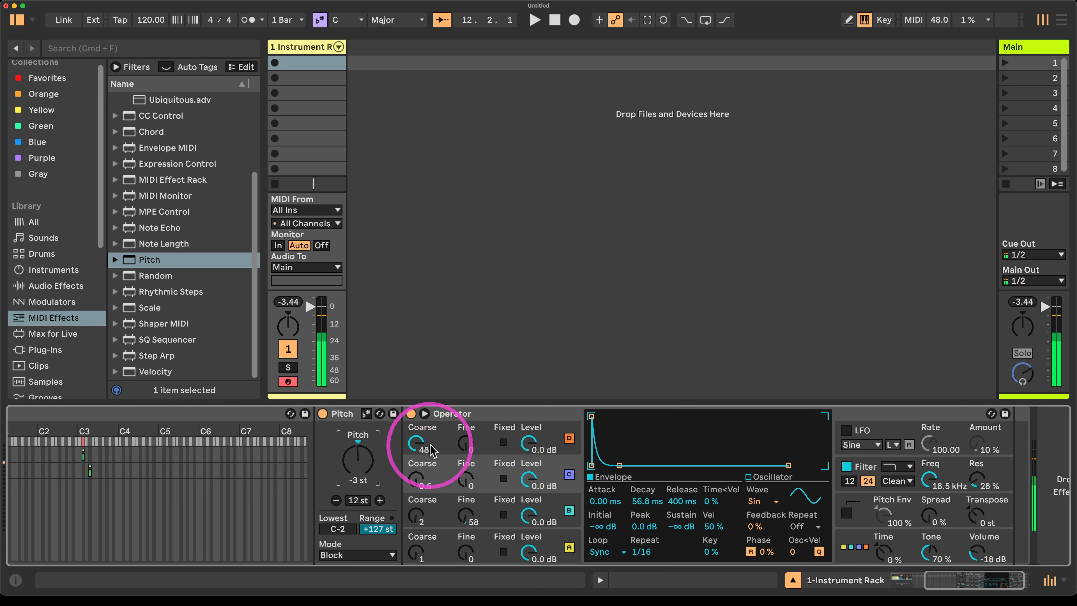
- Add DS Kick as a third chain in the Instrument Rack and narrow its key zone to C3
scroll(440, 450, "left", 10)
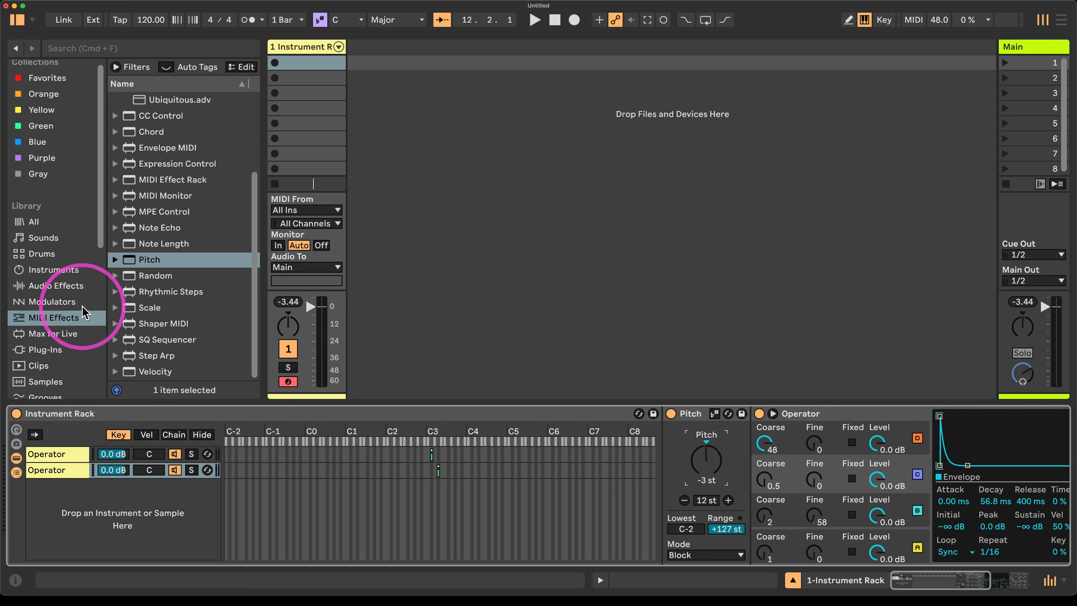
left_click(65, 285)
left_click(64, 270)
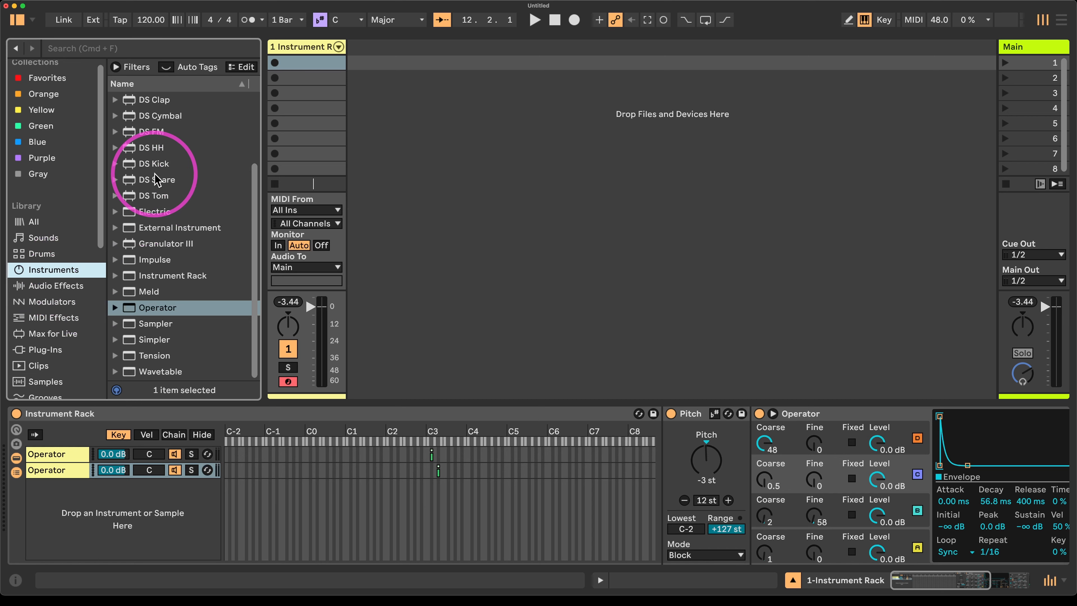
left_click_drag(159, 165, 166, 526)
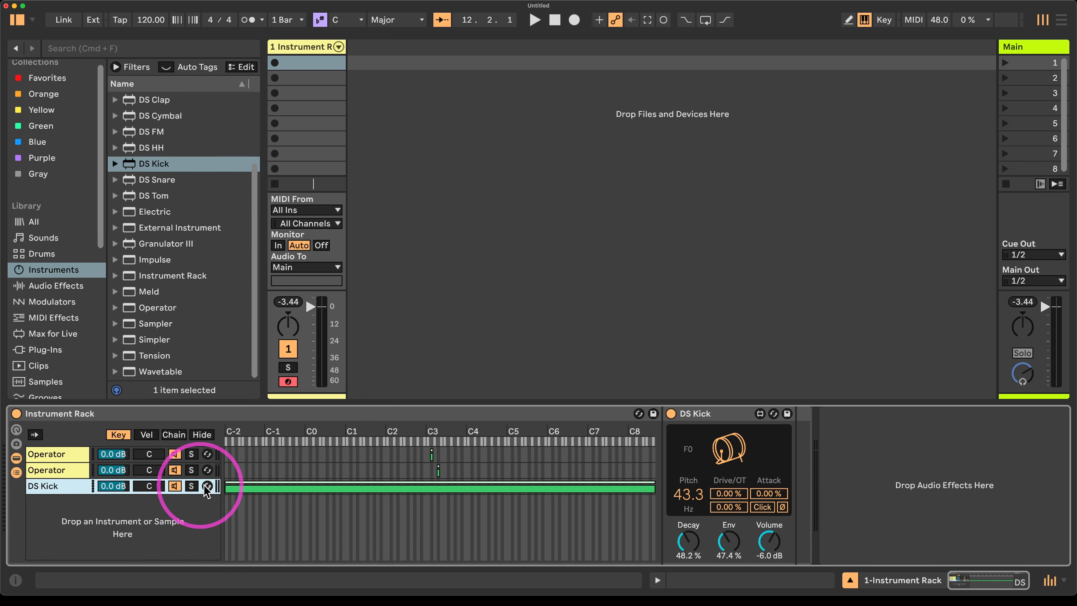
left_click_drag(226, 488, 427, 482)
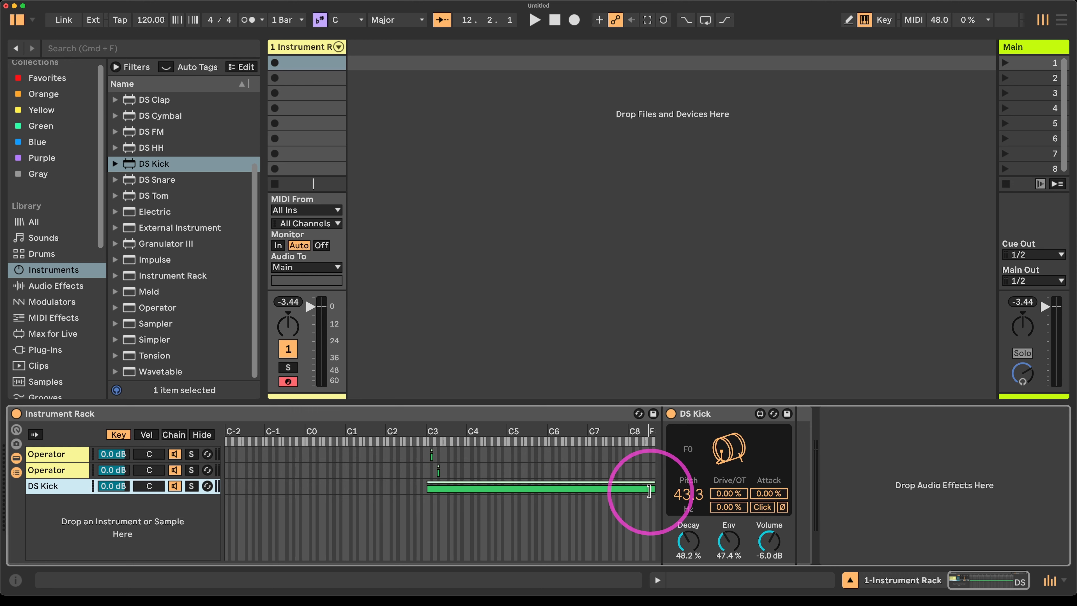
mouse_move(649, 492)
left_mouse_down()
mouse_move(356, 481)
mouse_move(411, 503)
left_mouse_up()
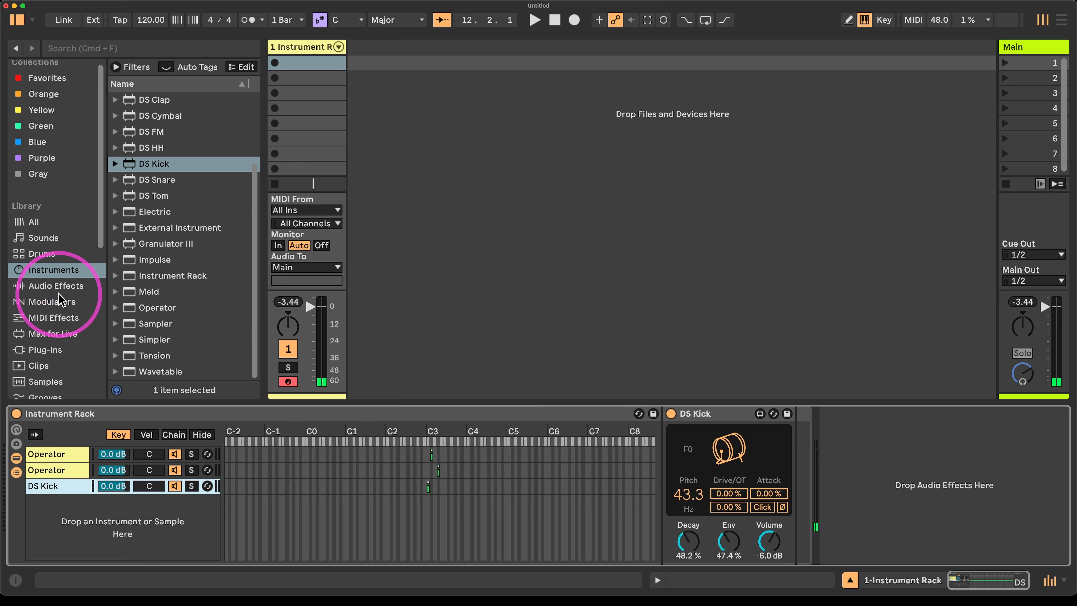
- Place an Arpeggiator before the Instrument Rack with a distance of +1 st and 3 steps
left_click(45, 317)
scroll(167, 306, "up", 5)
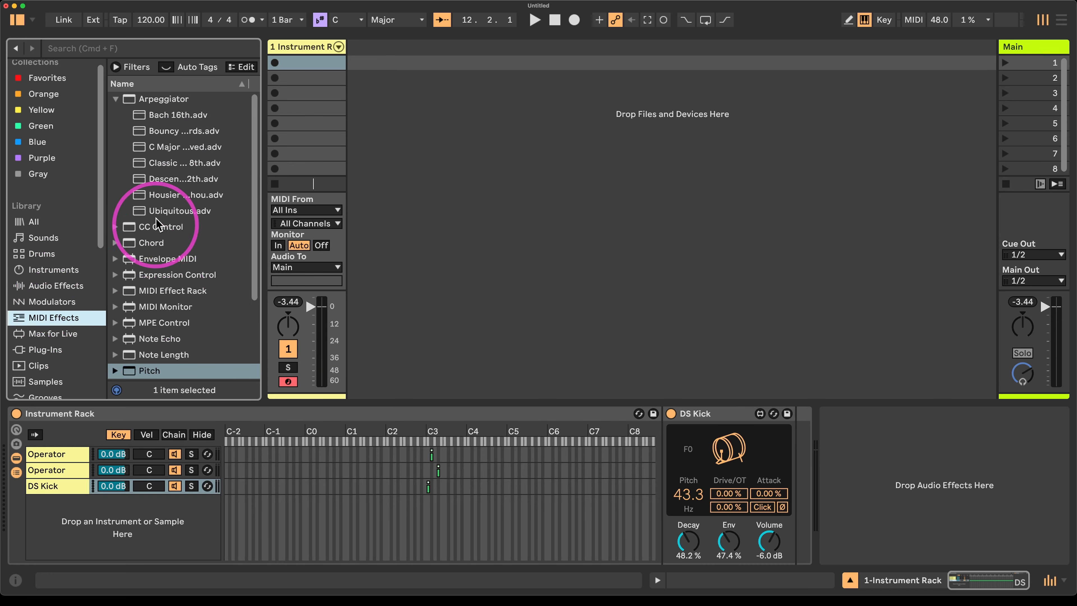
left_click_drag(152, 99, 24, 507)
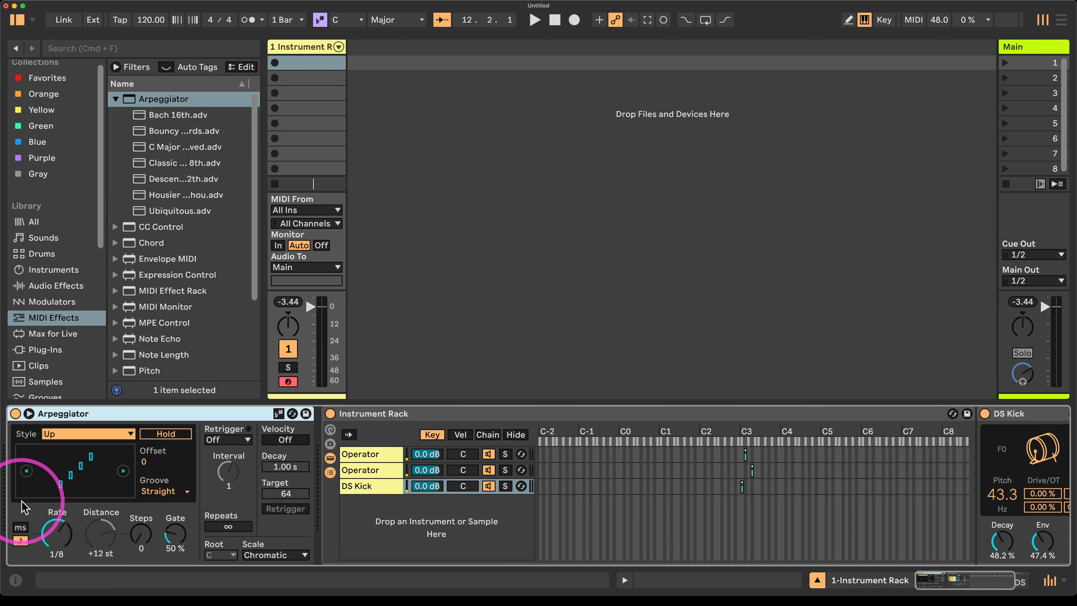
left_click_drag(106, 534, 106, 551)
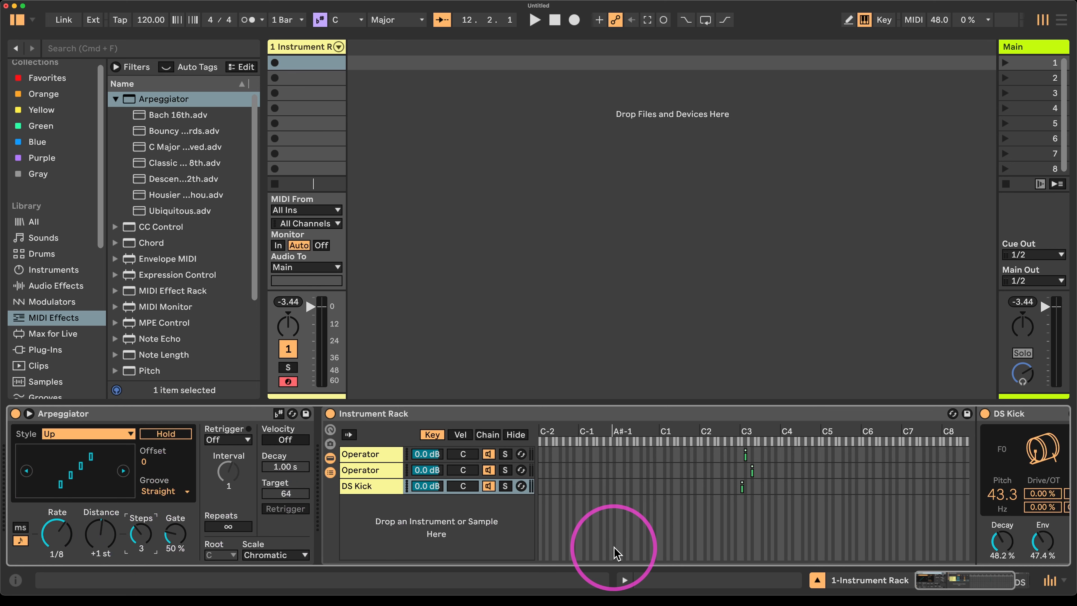
- Hold a note to audition the arpeggiated pattern and check which rack chains it triggers
key("a")
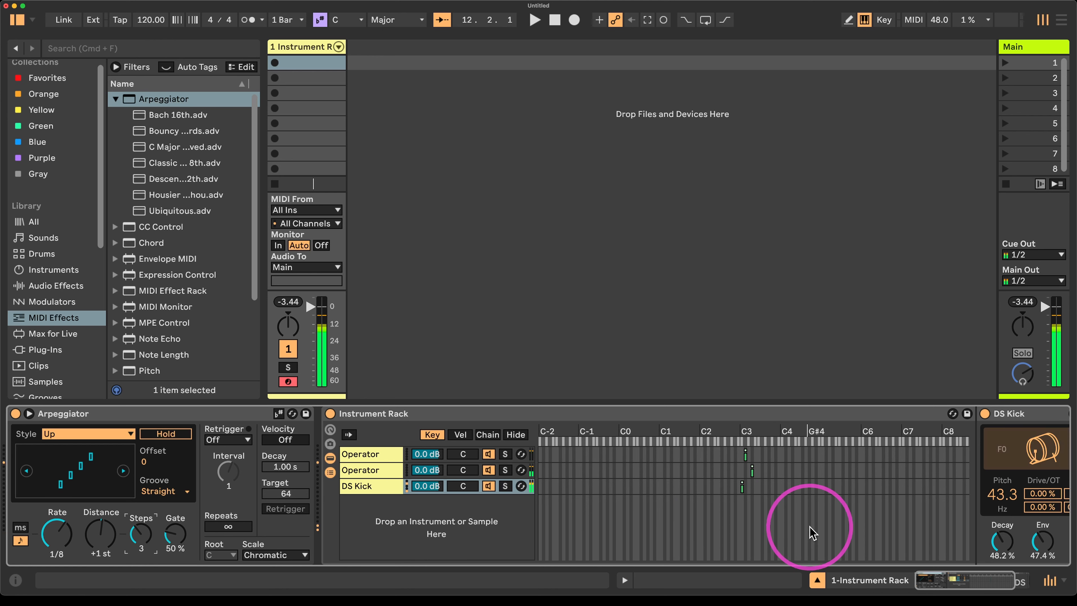
scroll(768, 512, "right", 4)
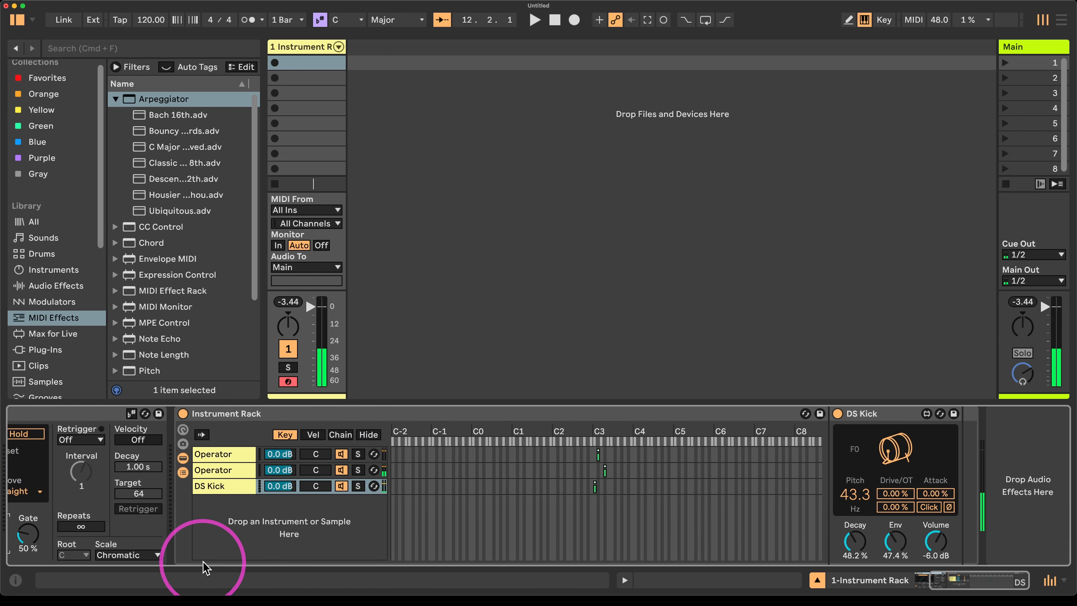
scroll(202, 562, "left", 4)
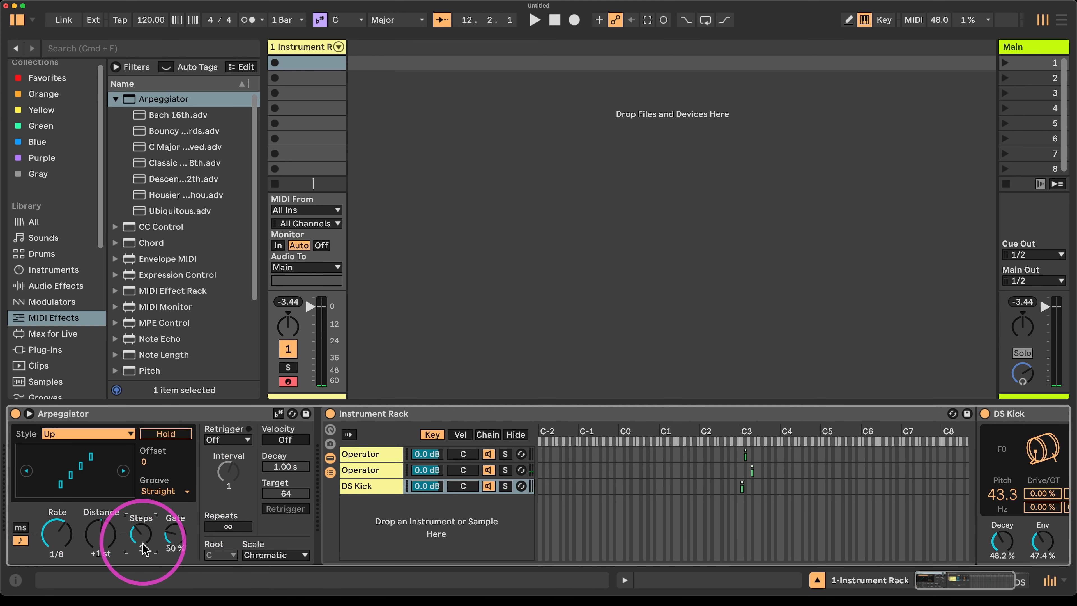
key("a")
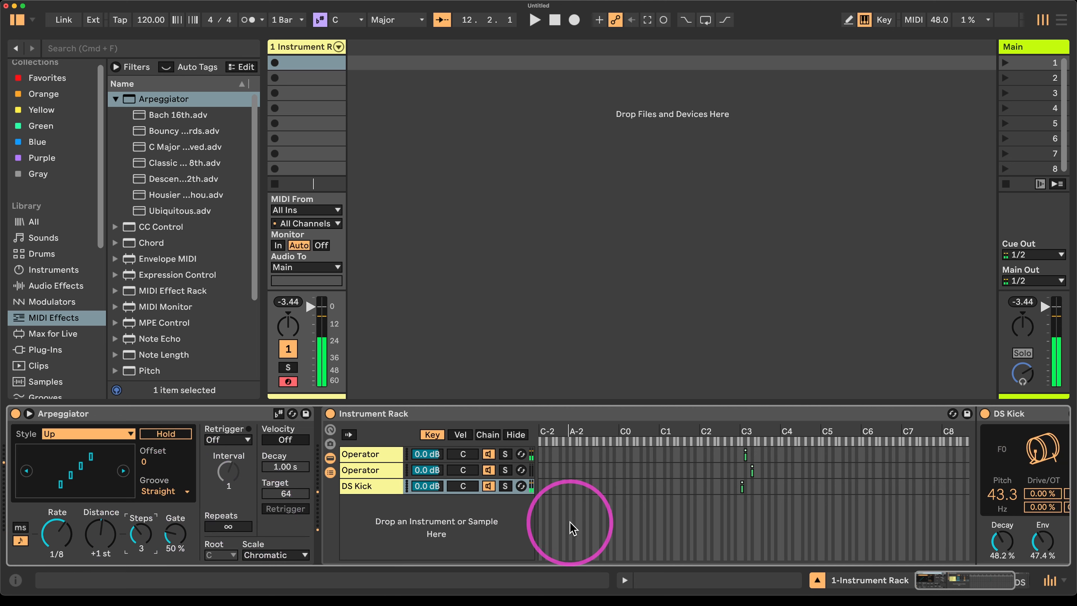
scroll(765, 488, "right", 4)
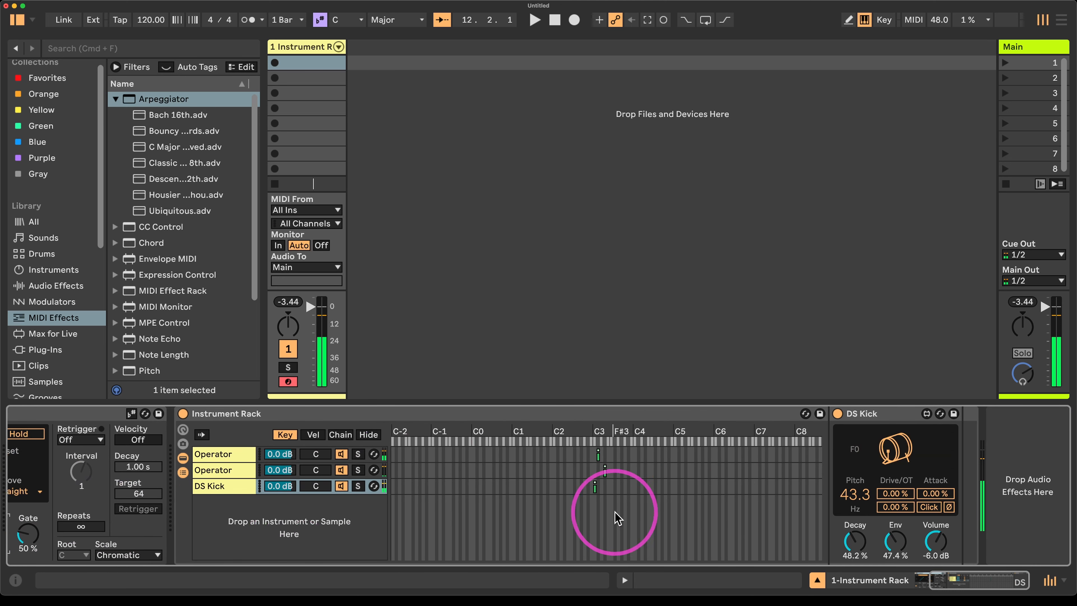
- Duplicate the DS Kick chain in the Instrument Rack and move the copy's key zone up to D3
left_click(212, 486)
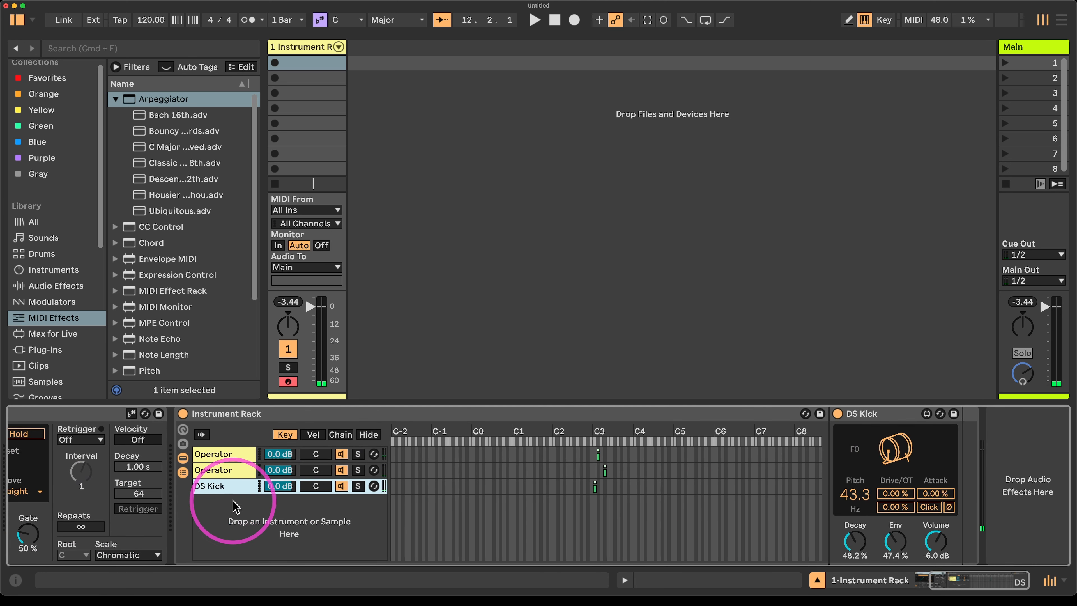
key("super+d")
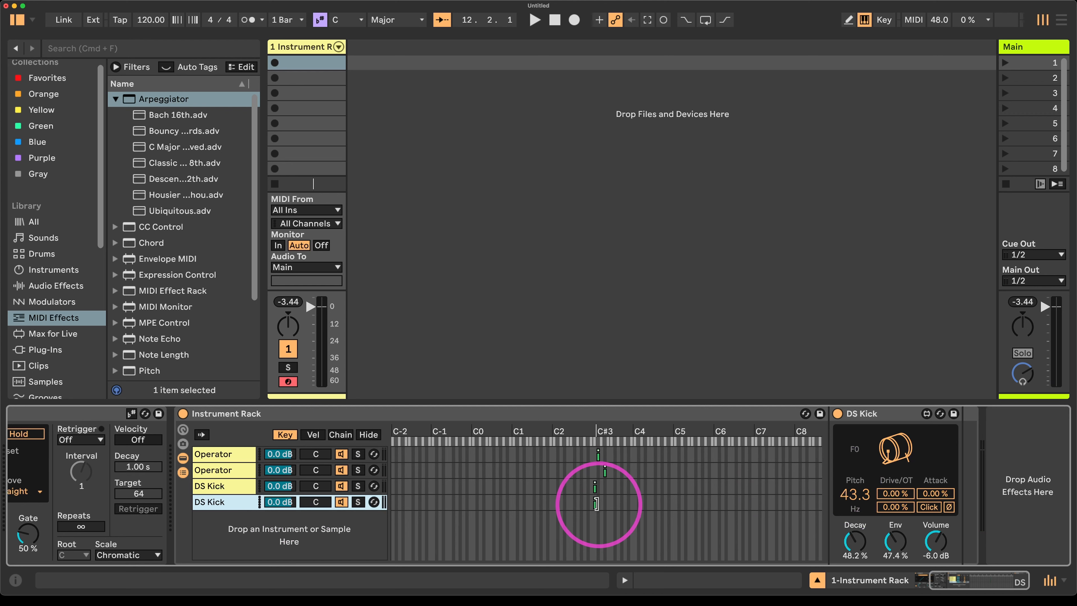
left_click_drag(596, 504, 602, 504)
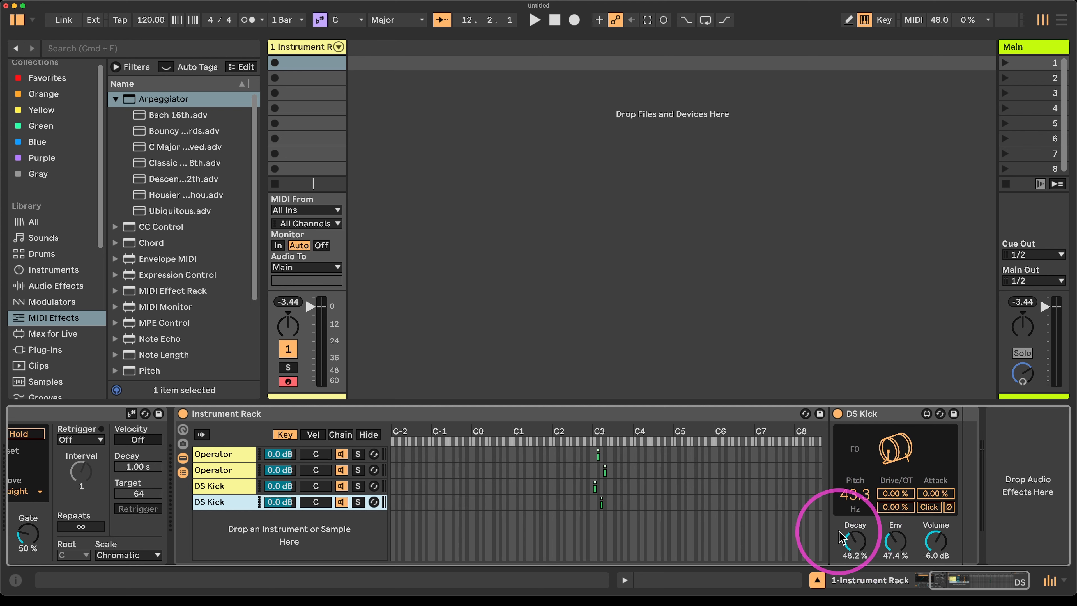
- Set the copied DS Kick's pitch to 88.3 Hz, its decay to 30.7 % and its drive to 100 %
left_click(850, 547)
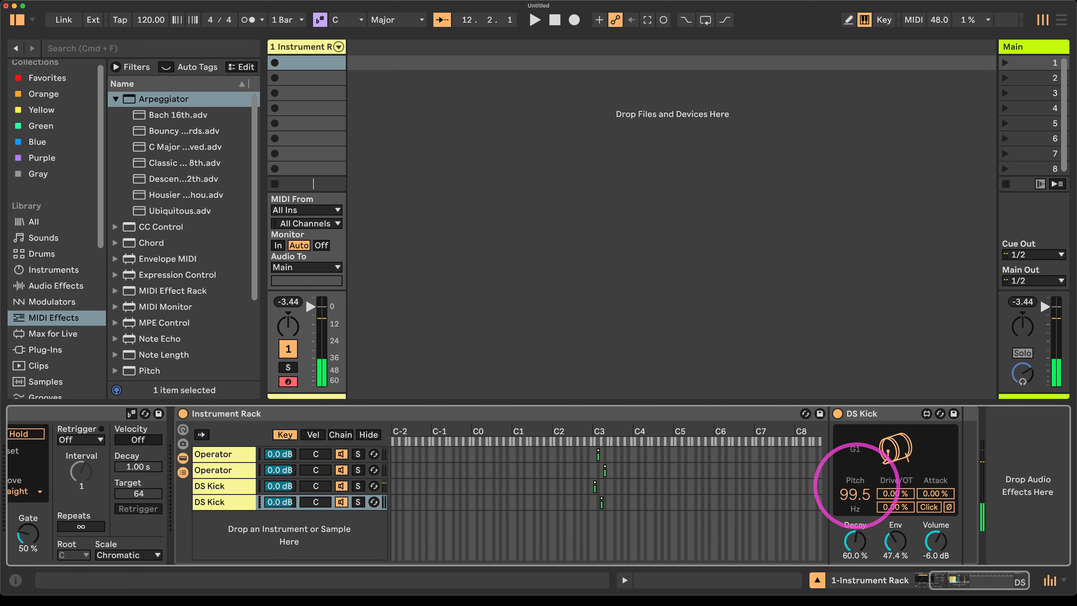
left_click_drag(854, 557, 855, 575)
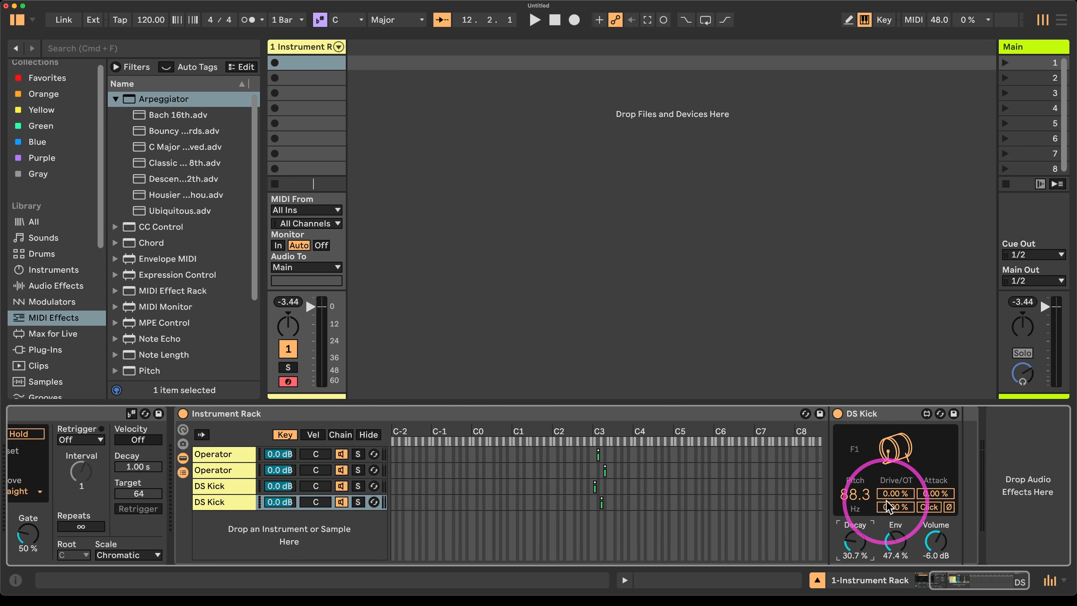
left_click_drag(896, 494, 896, 445)
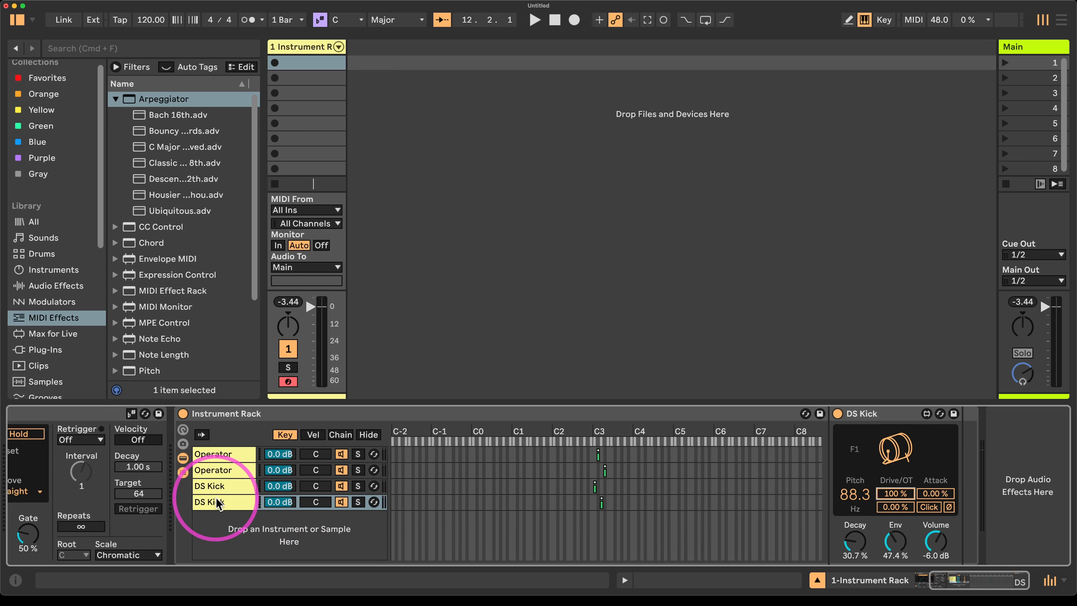
- Compare the settings of the two DS Kick chains and delete the copied chain
left_click(231, 486)
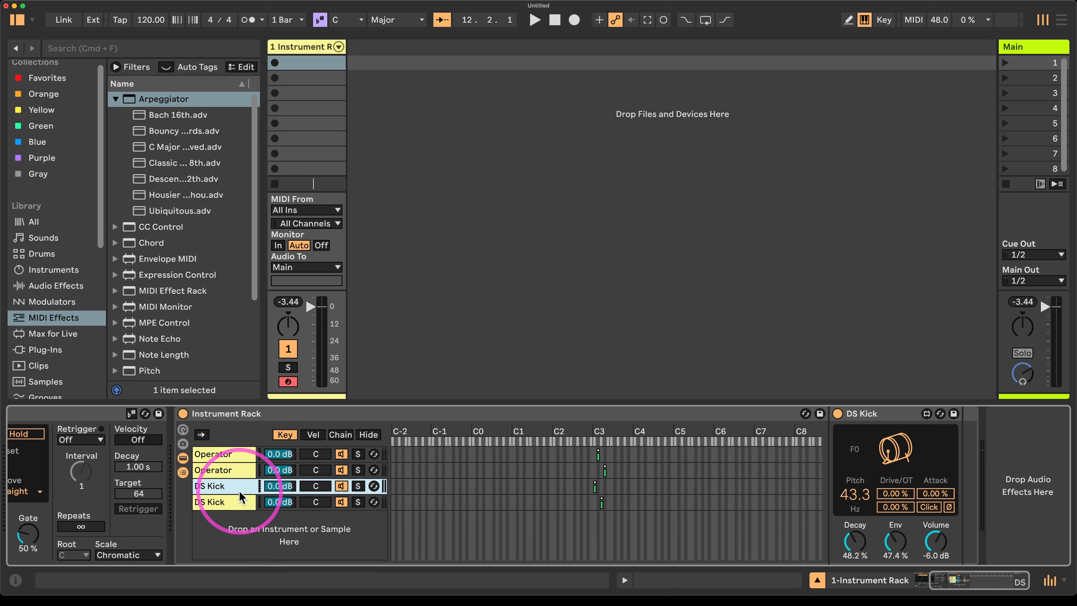
left_click(230, 502)
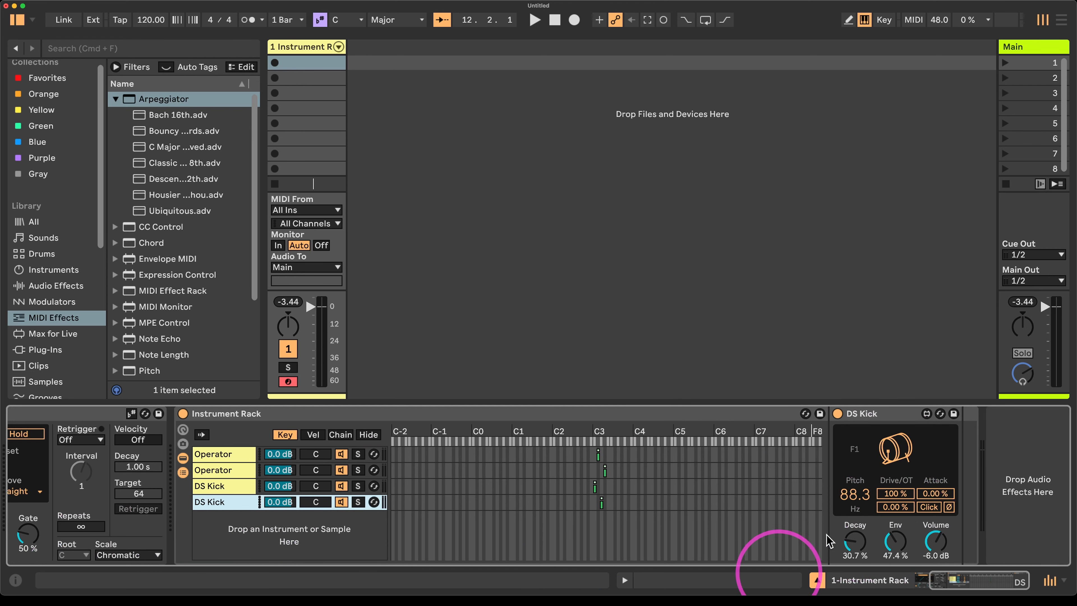
right_click(895, 536)
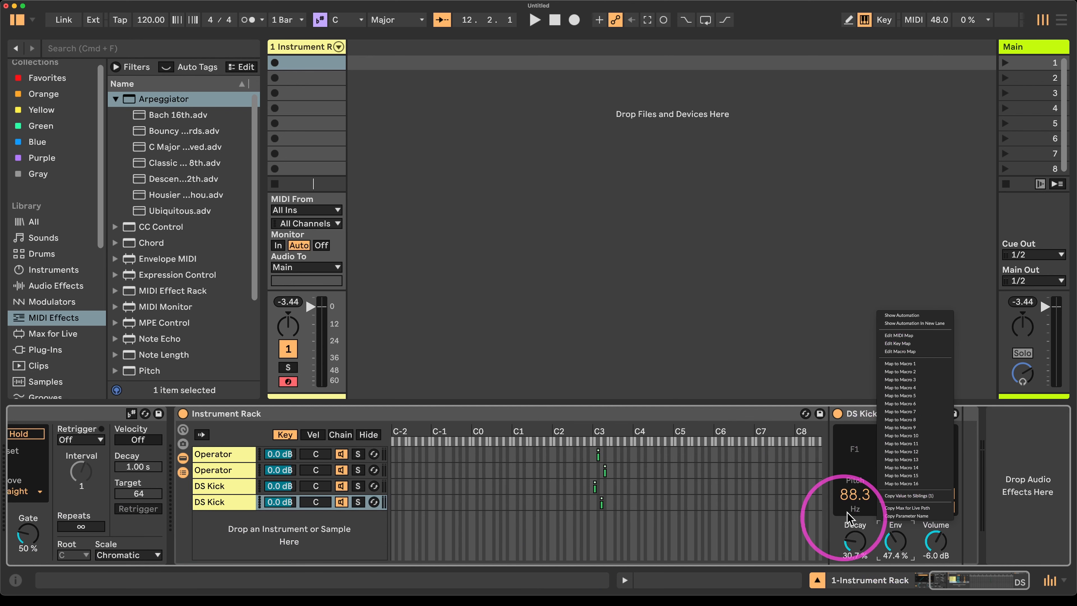
left_click(855, 533)
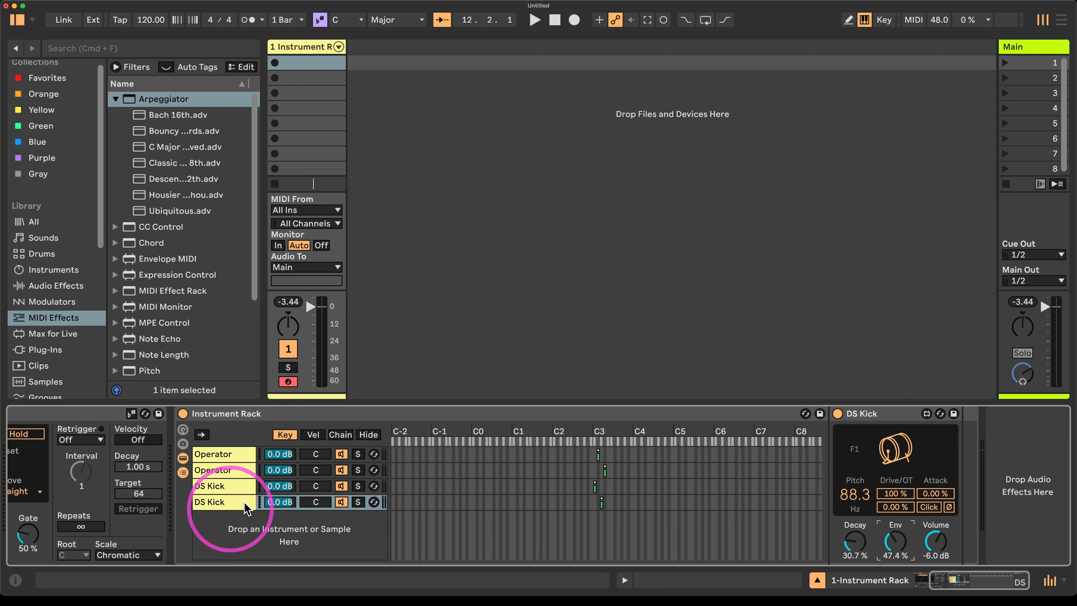
key("Delete")
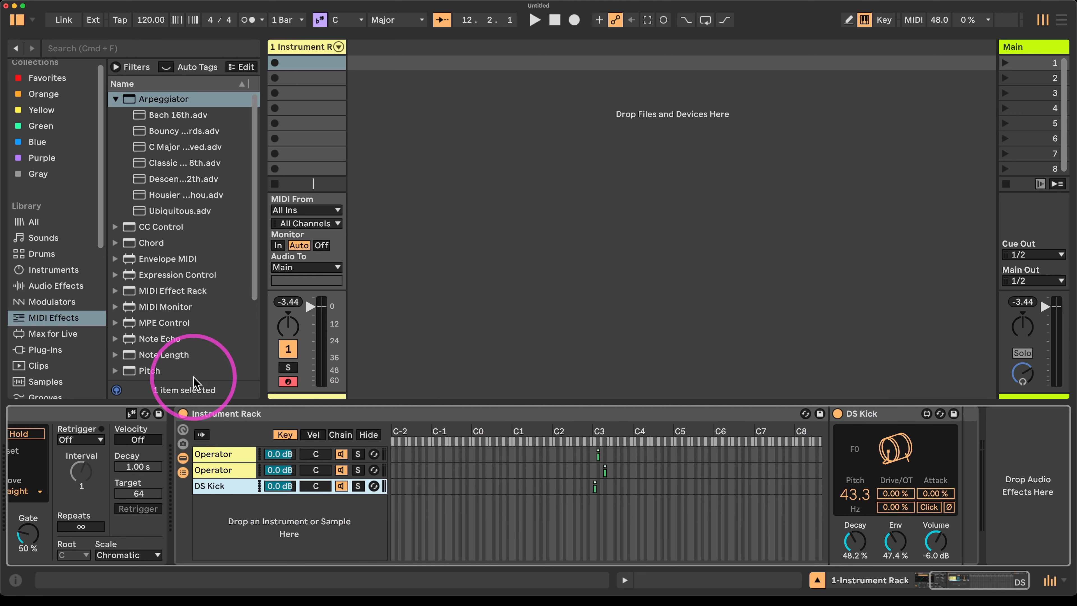
- Add a Pitch MIDI effect in front of DS Kick in the DS Kick chain
left_click(60, 302)
left_click(53, 333)
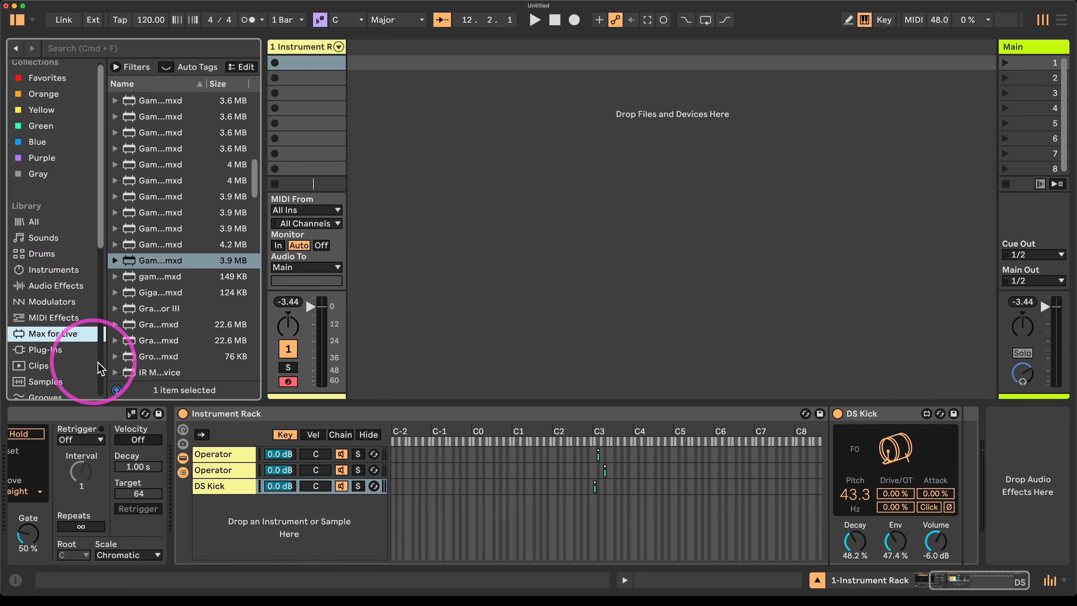
left_click(53, 317)
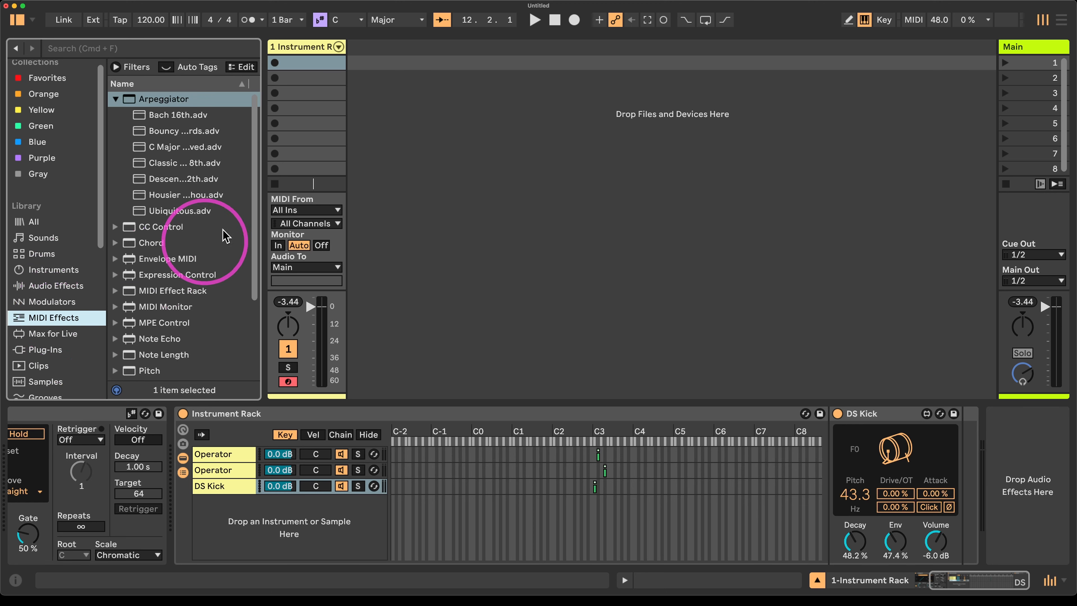
left_click(115, 99)
left_click(149, 258)
left_click_drag(749, 492, 214, 485)
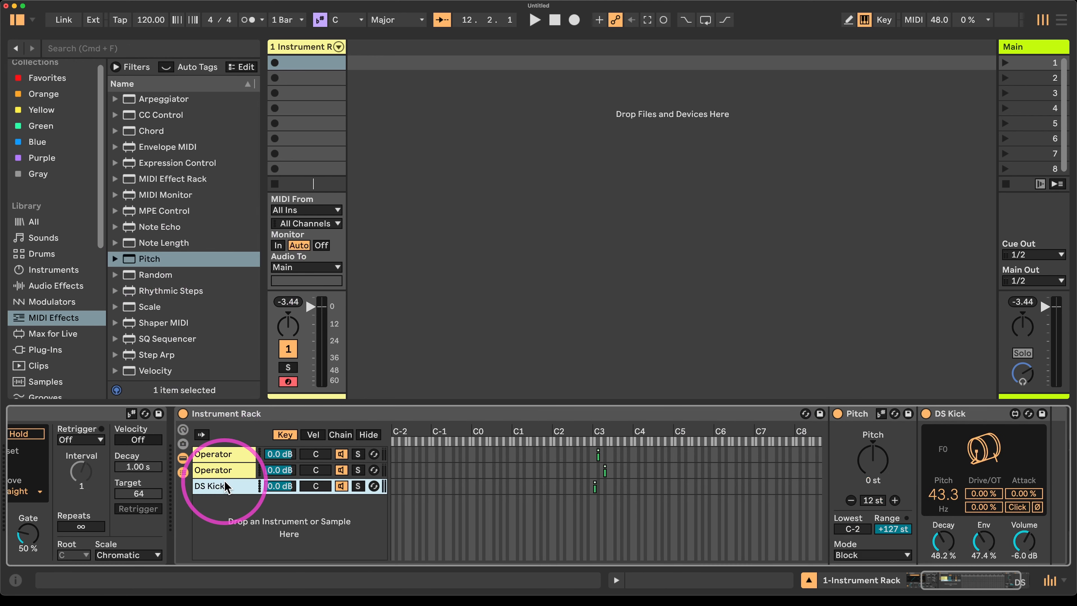
- Group the DS Kick chain's Pitch effect into a MIDI Effect Rack and narrow its Pitch chain's key zone to C3
left_click(868, 419)
key("super+g")
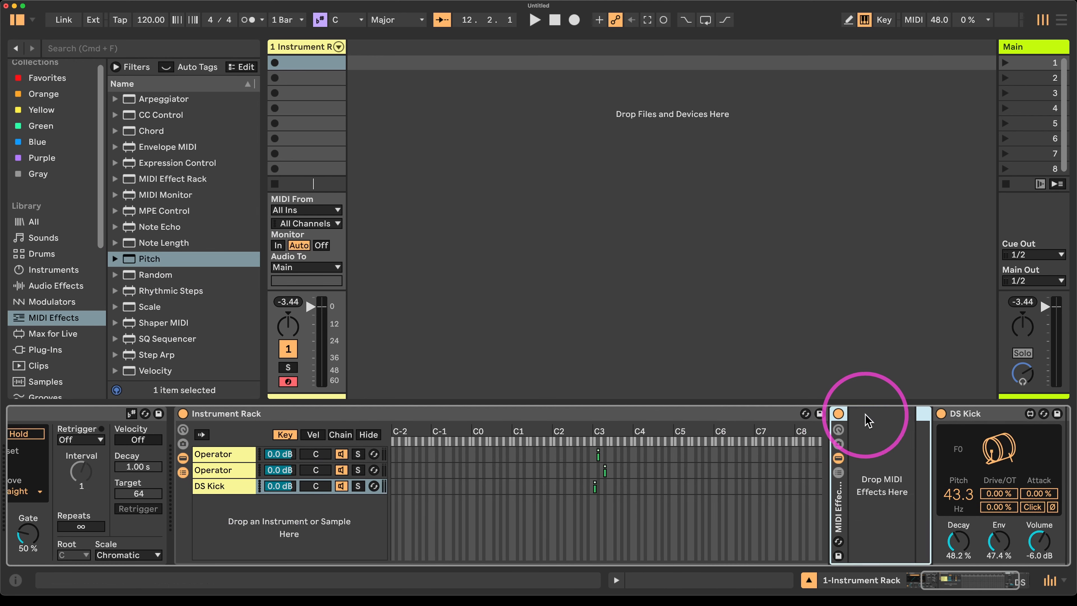
scroll(849, 471, "right", 7)
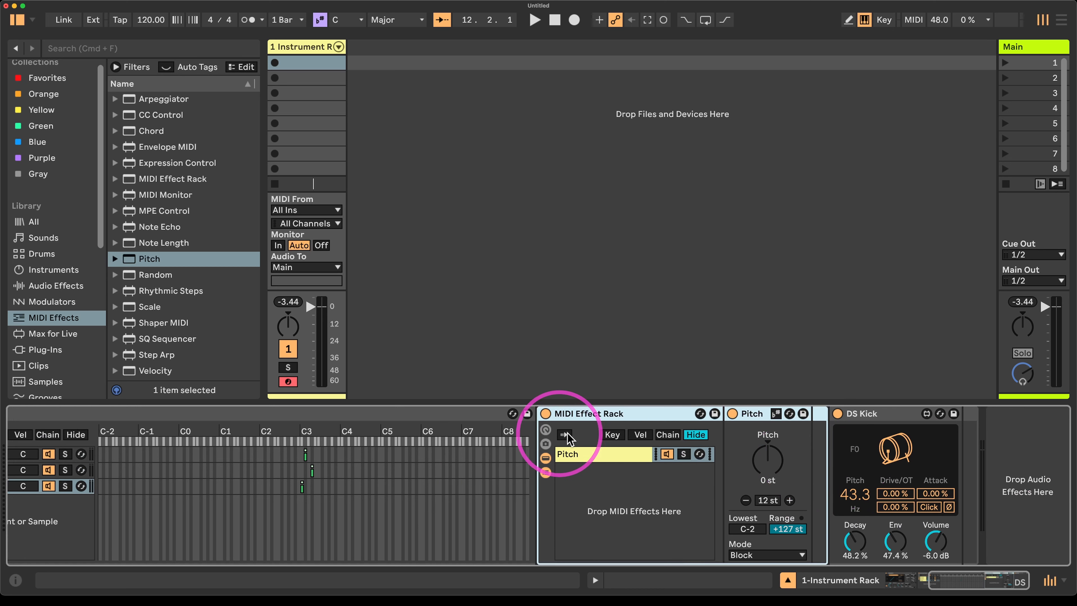
left_click(617, 437)
scroll(729, 450, "right", 6)
scroll(746, 446, "right", 6)
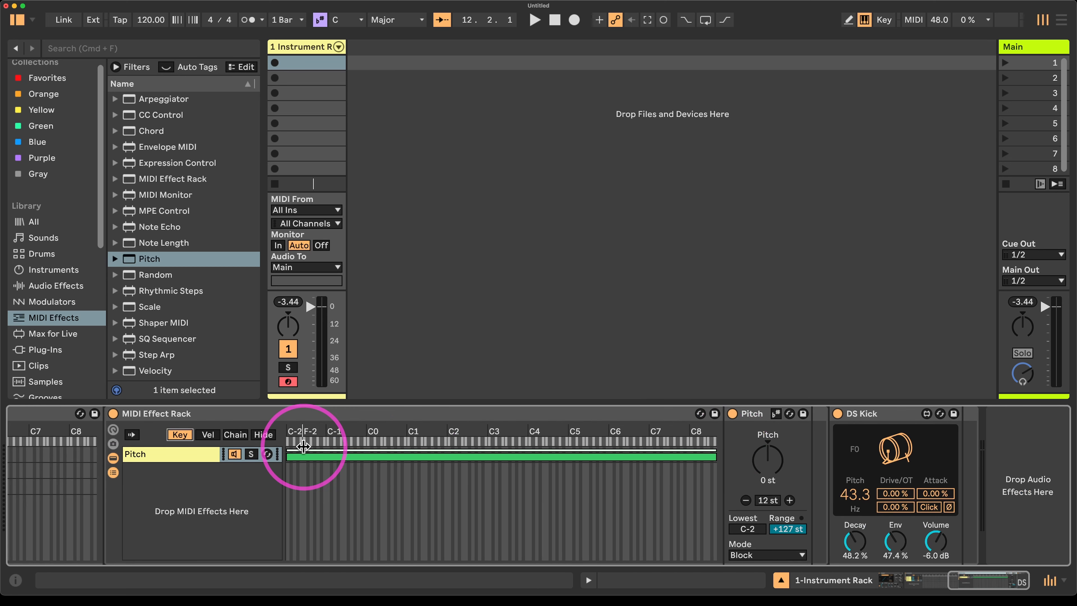
left_click_drag(288, 457, 493, 465)
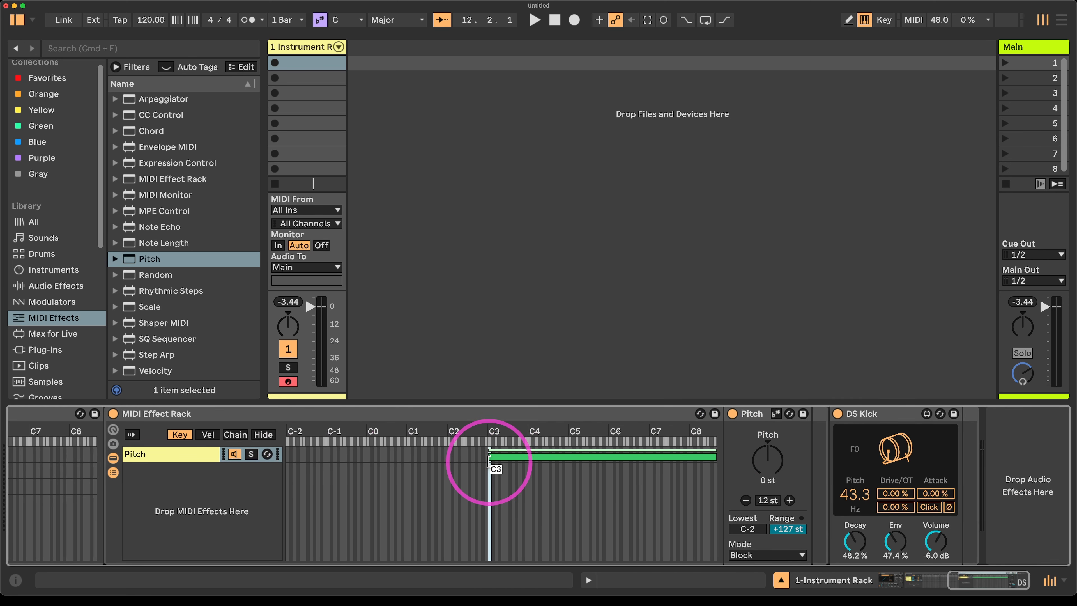
left_click_drag(714, 458, 318, 476)
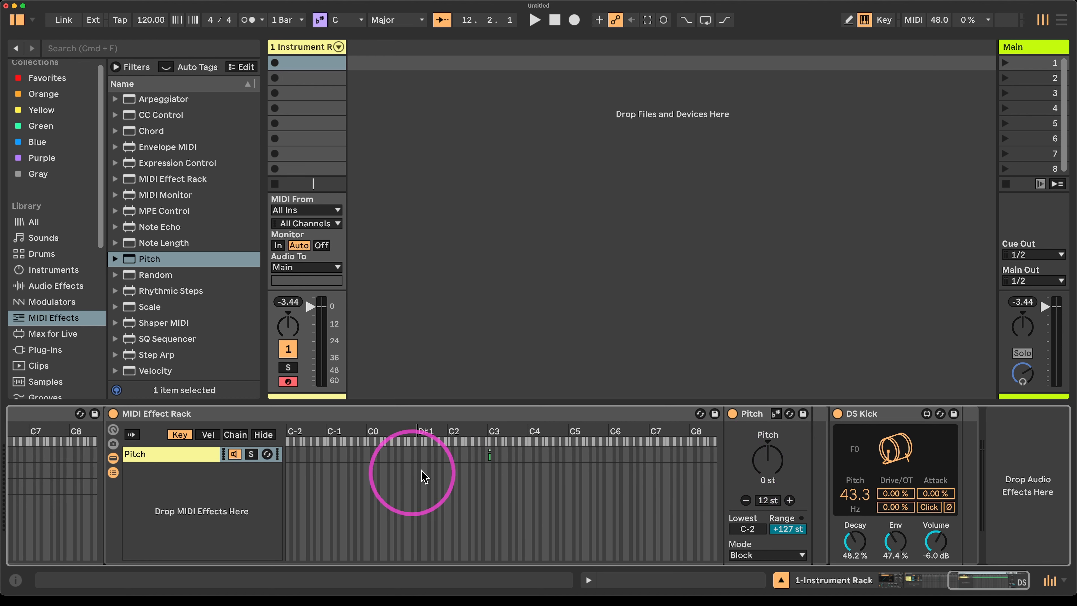
- Duplicate the Pitch chain in the MIDI Effect Rack and move the copy's key zone to D3
left_click(167, 459)
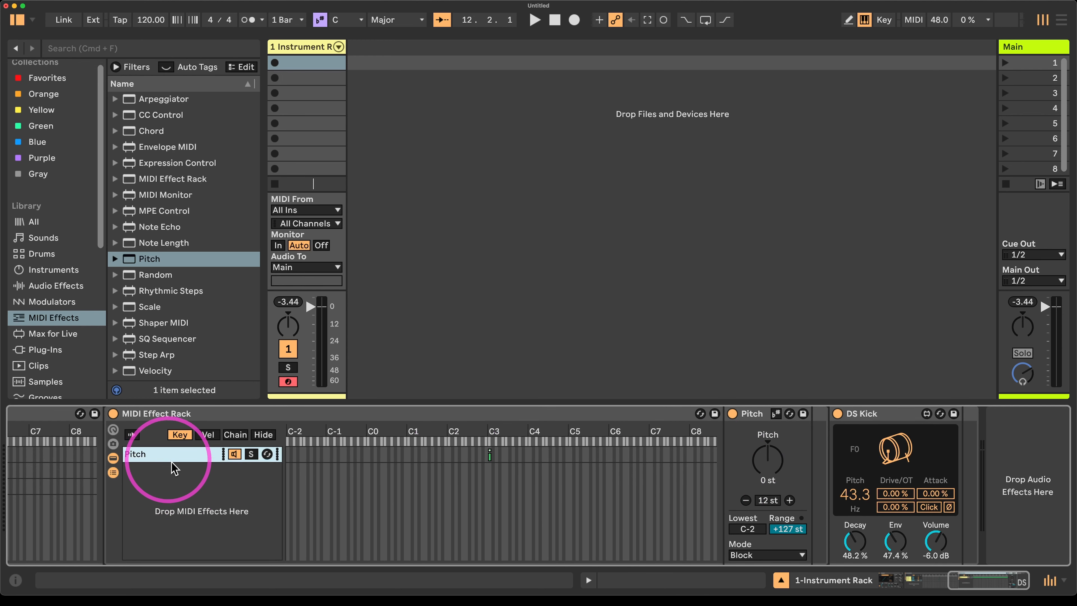
key("super+d")
left_click_drag(490, 477, 496, 474)
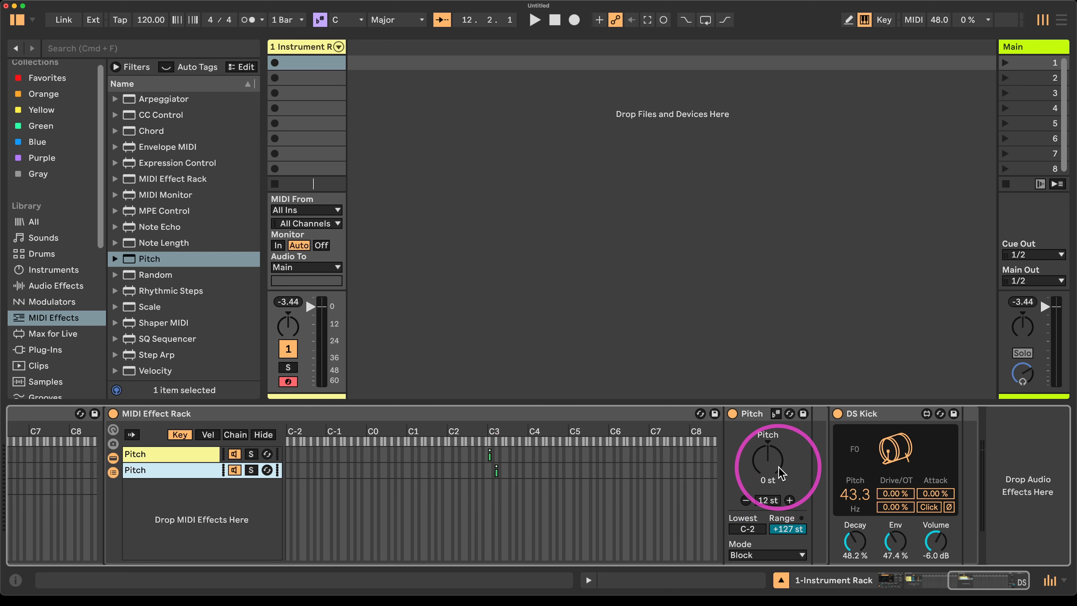
left_click(755, 418)
key("Delete")
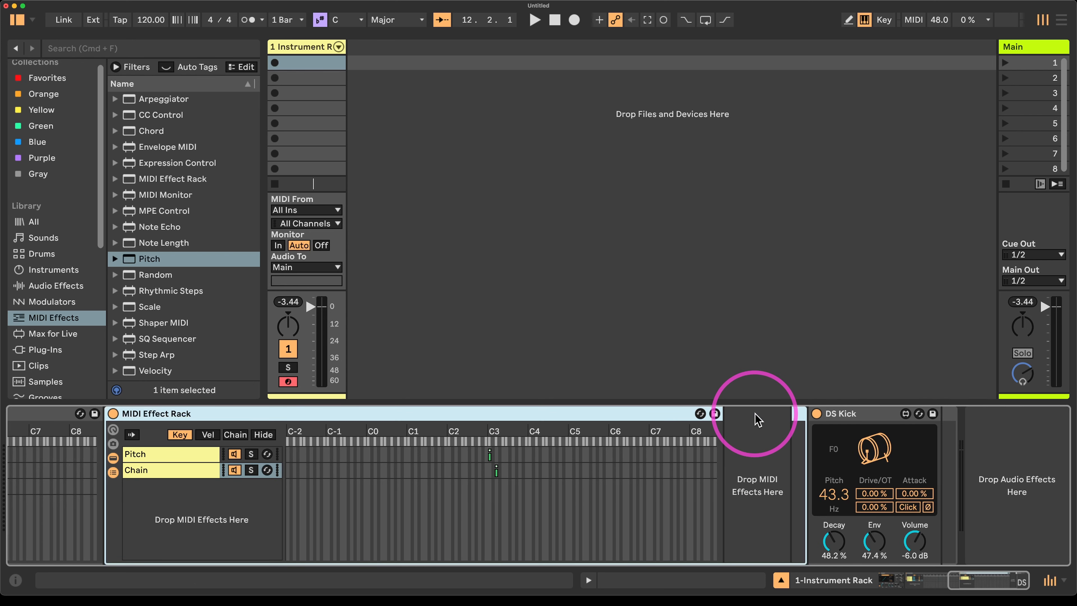
key("super+z")
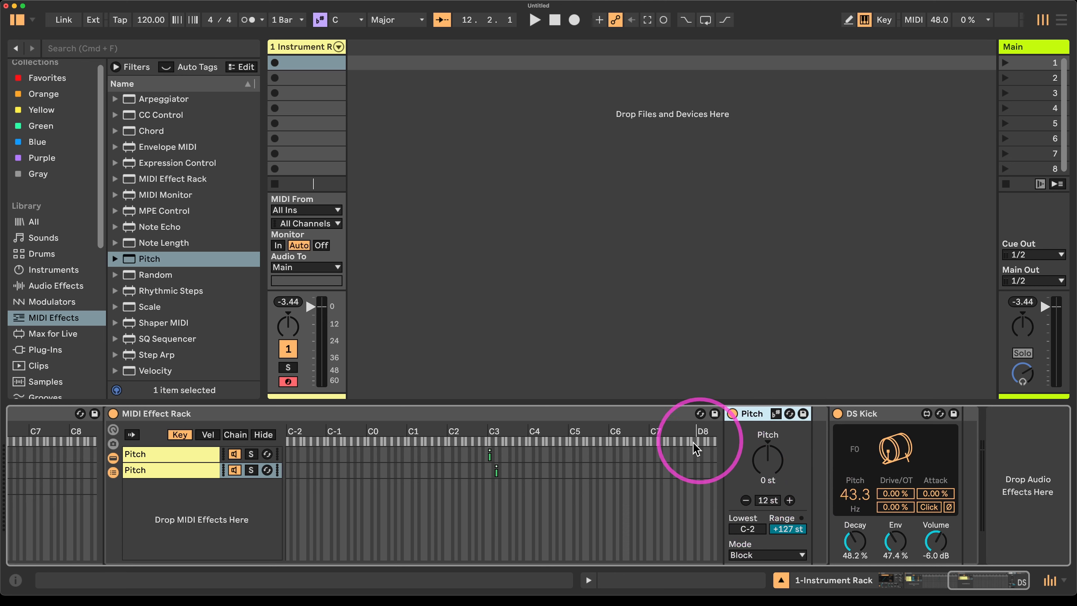
- Select the two Pitch chains in turn and check their key zones while playing the arpeggiated pattern
left_click(206, 467)
left_click(183, 454)
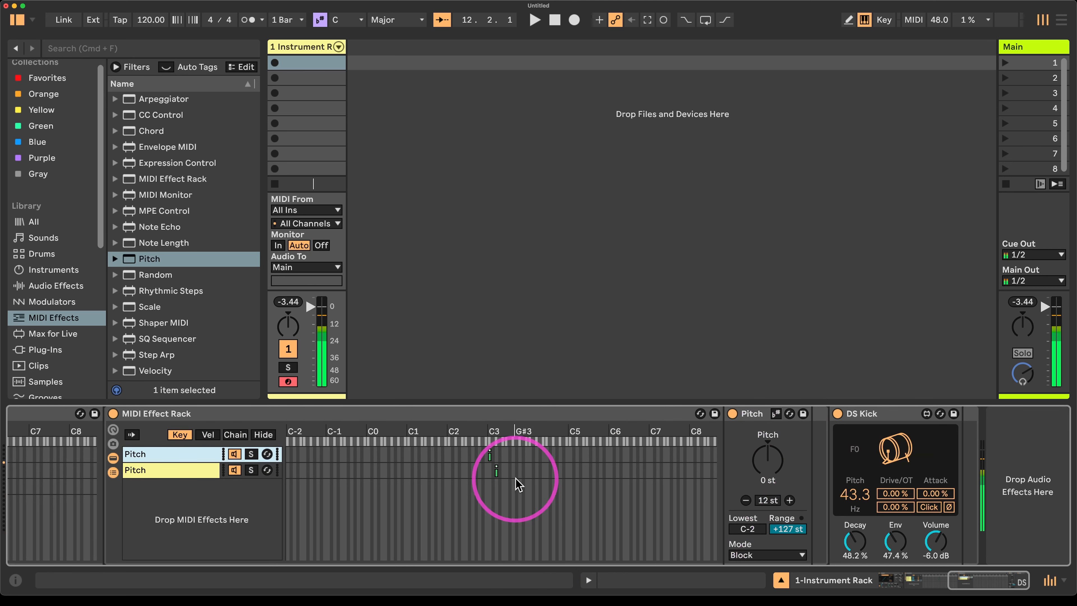
left_click(189, 470)
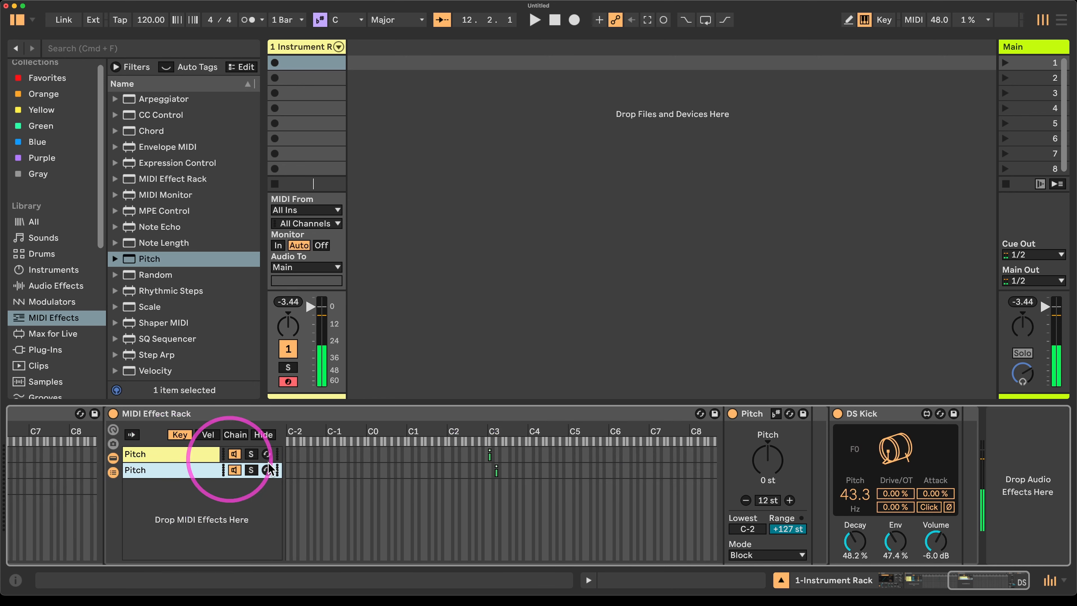
left_click(140, 454)
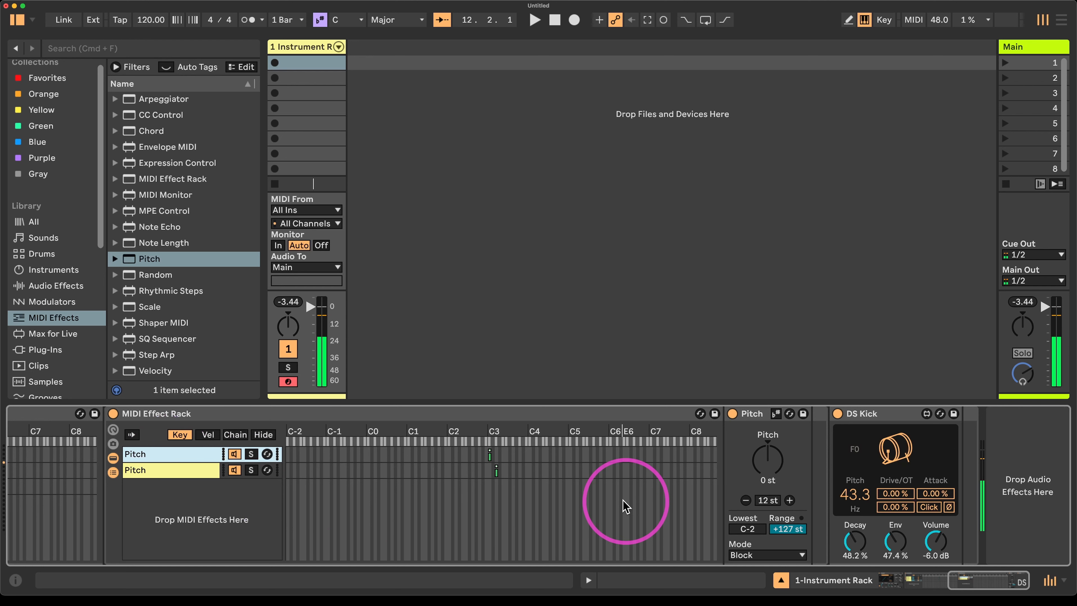
left_click(498, 474)
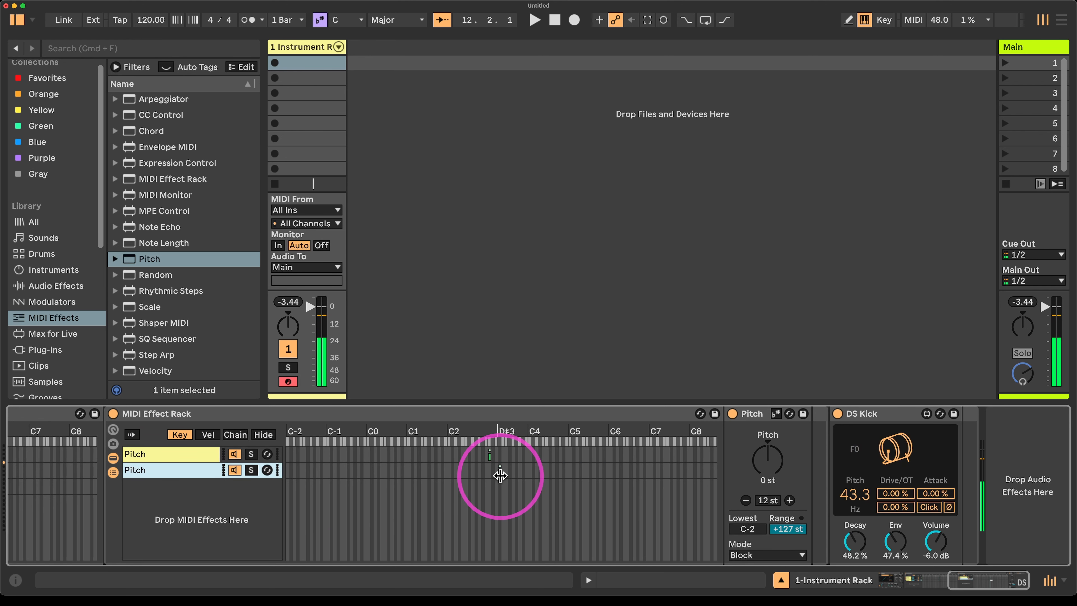
left_click_drag(500, 475, 494, 476)
- Extend the DS Kick chain's key zone in the Instrument Rack to span C3 through D#3
scroll(427, 521, "left", 14)
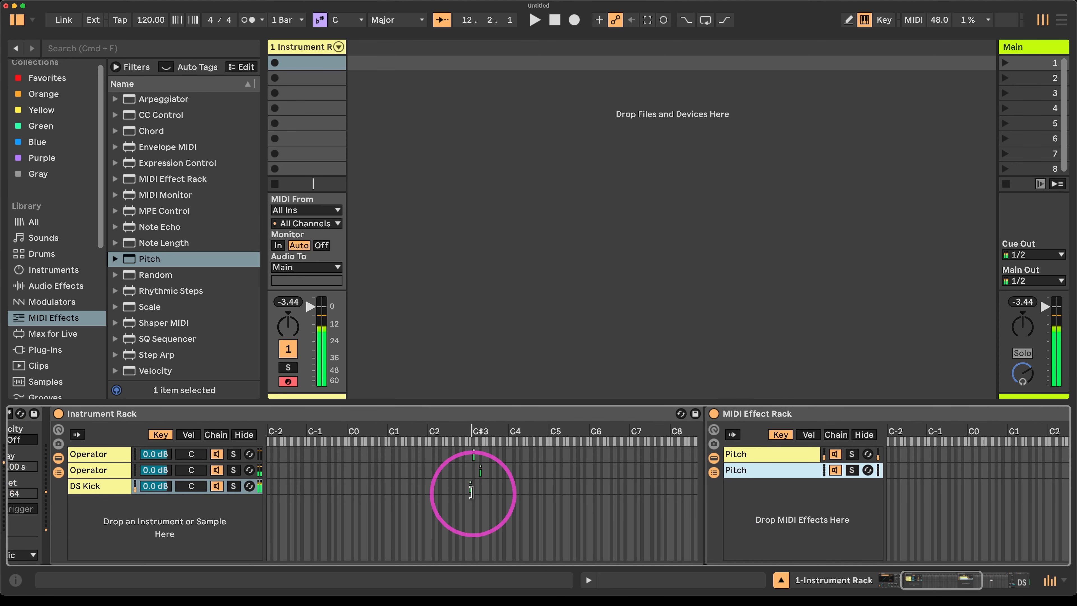
left_click_drag(471, 487, 475, 490)
scroll(679, 545, "right", 10)
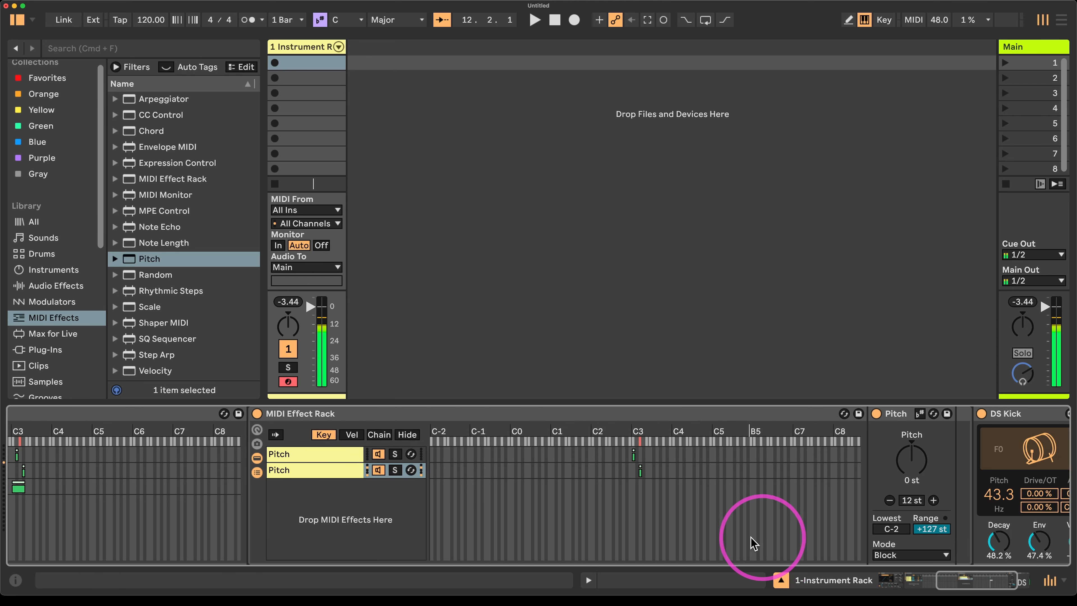
- Play a note and examine how the Arpeggiator, the Instrument Rack zones and the two Pitch chain zones work together
scroll(721, 539, "right", 4)
left_click_drag(551, 469, 550, 478)
scroll(43, 532, "left", 5)
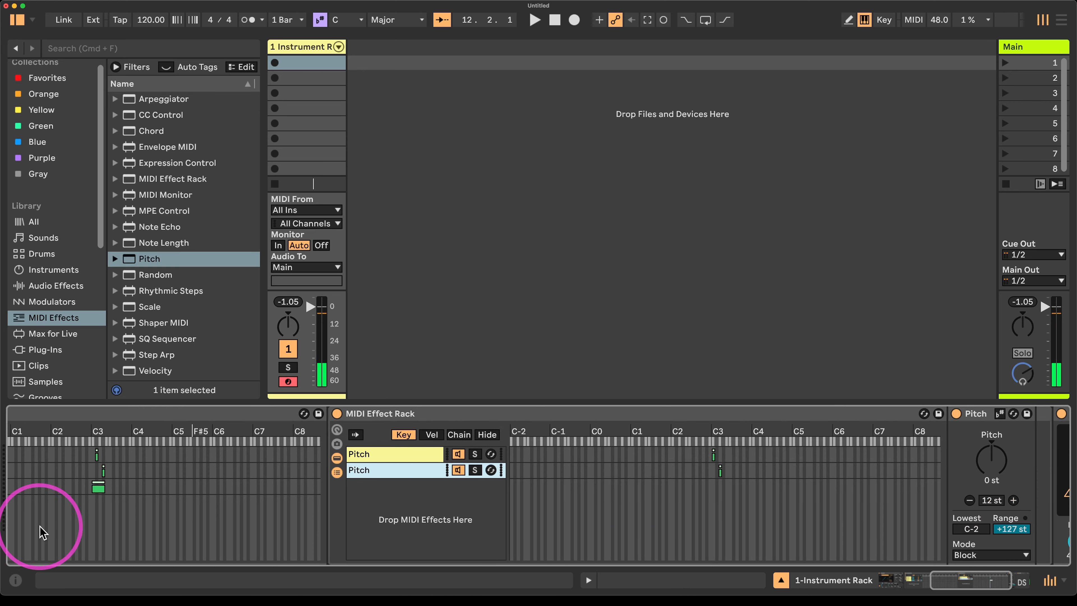
scroll(43, 533, "left", 10)
scroll(162, 575, "left", 8)
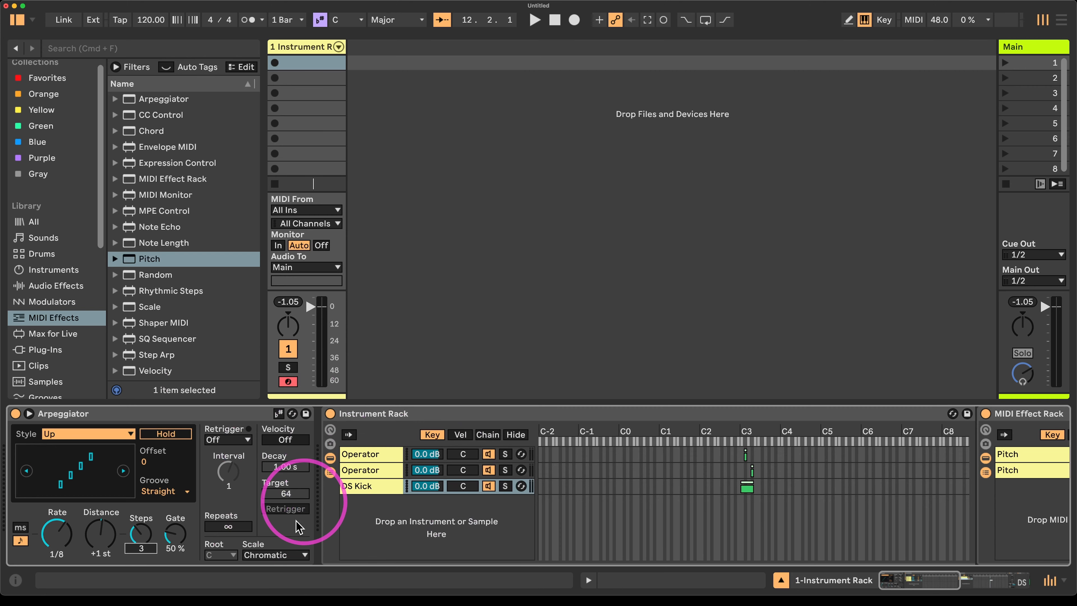
scroll(956, 488, "right", 12)
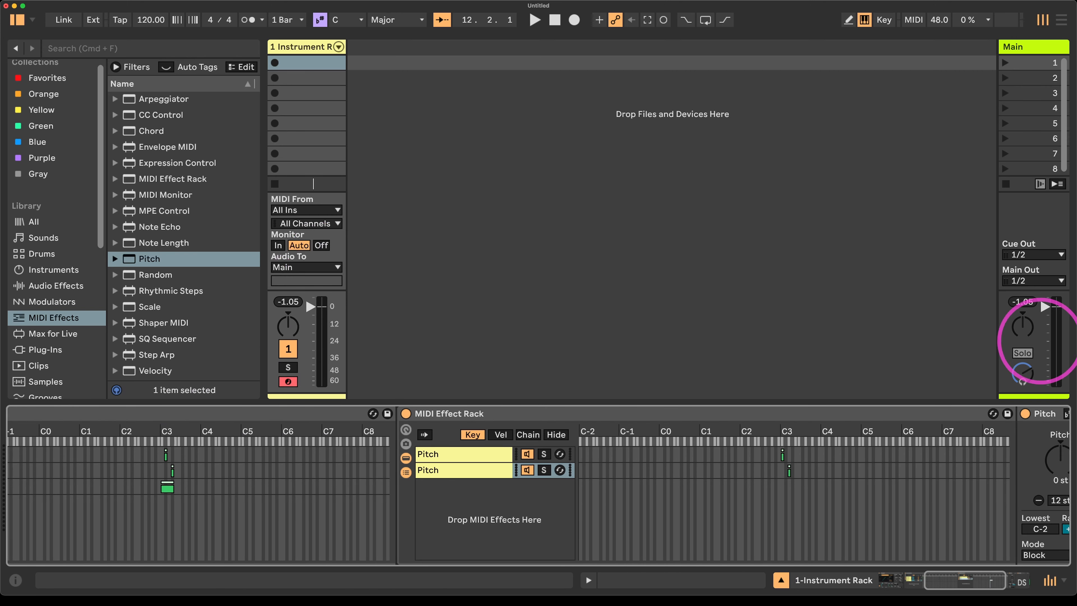
scroll(761, 502, "right", 10)
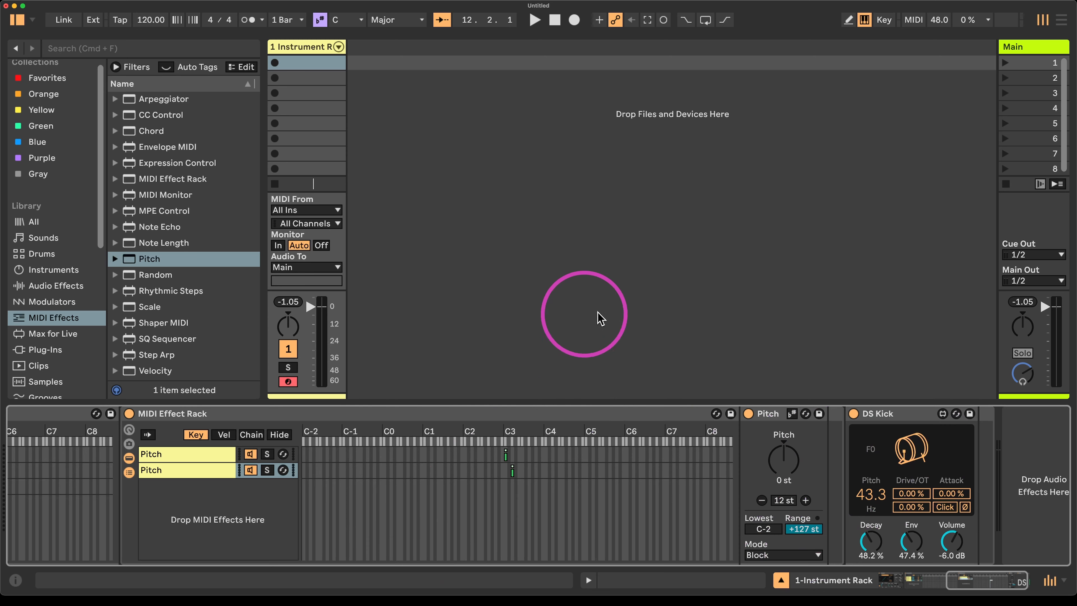
key("a")
scroll(361, 524, "left", 10)
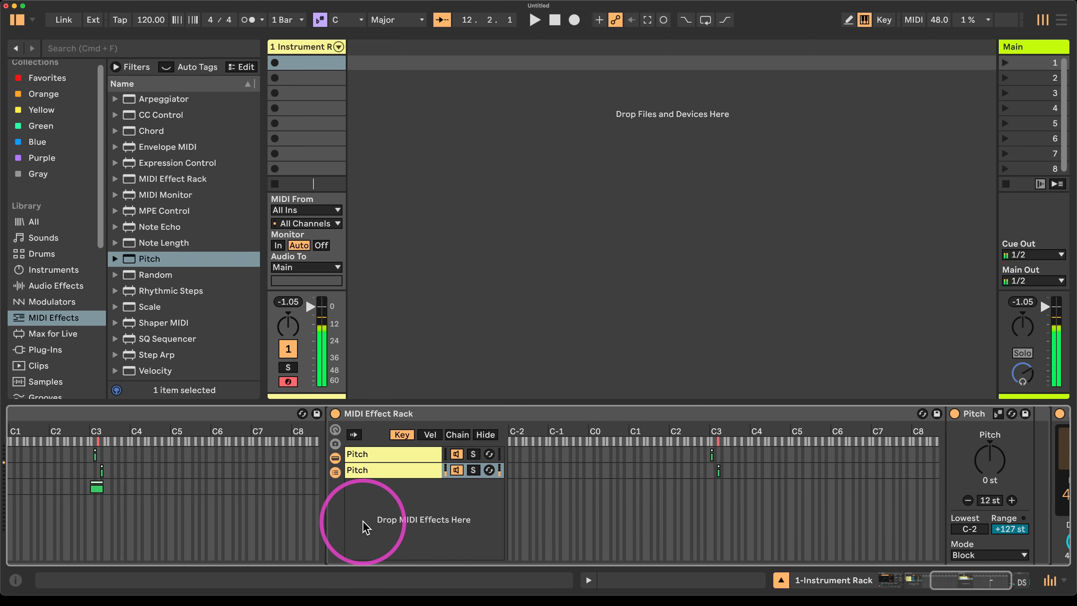
scroll(386, 526, "left", 5)
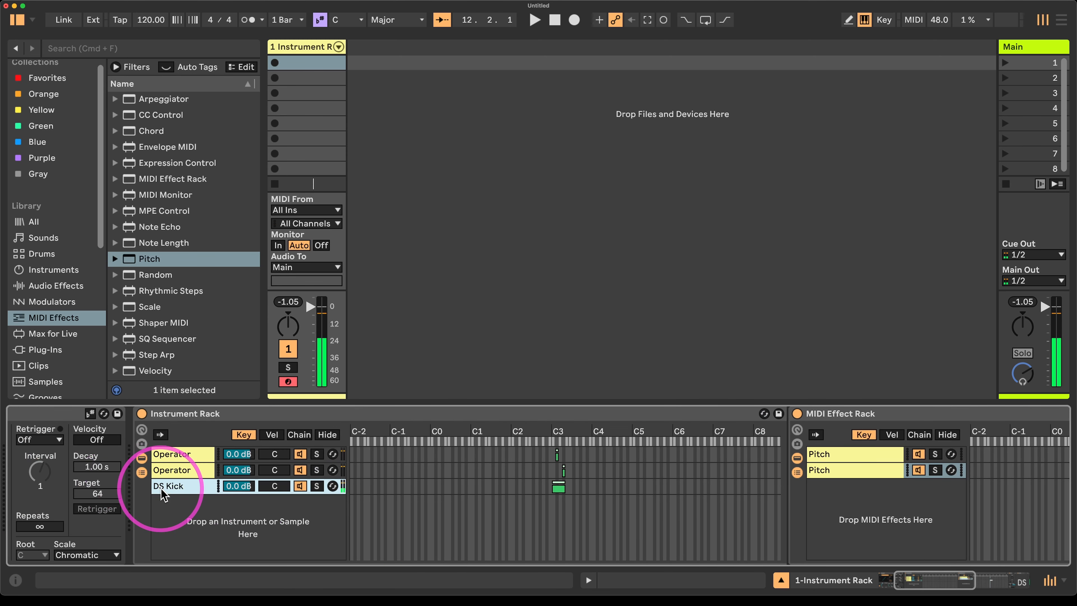
- Duplicate the DS Kick chain in the Instrument Rack and check the key zones of the copy's two Pitch chains
key("super+d")
scroll(584, 495, "right", 8)
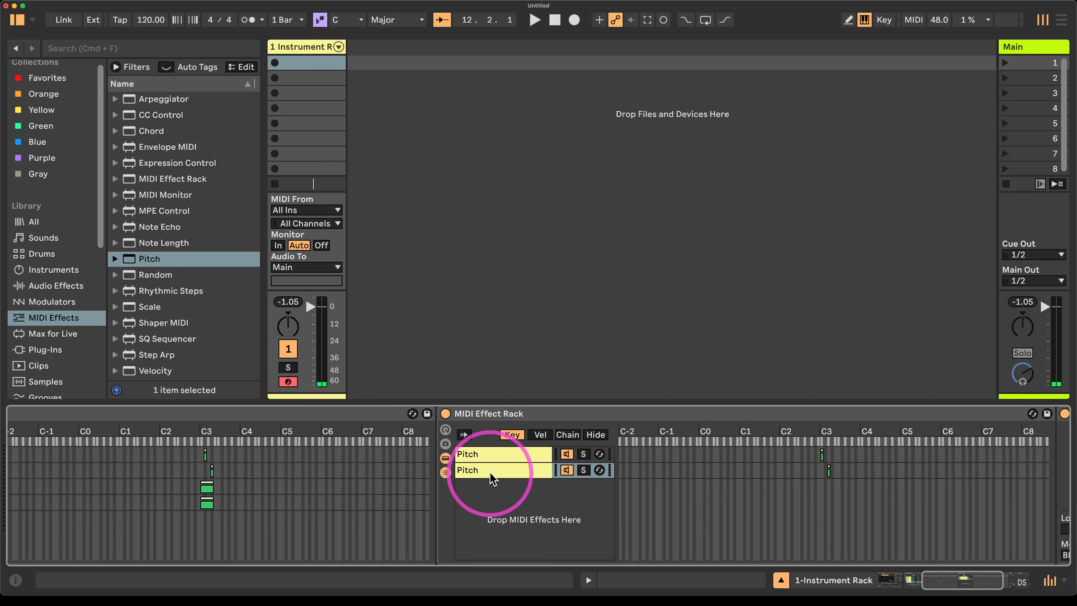
scroll(275, 522, "left", 5)
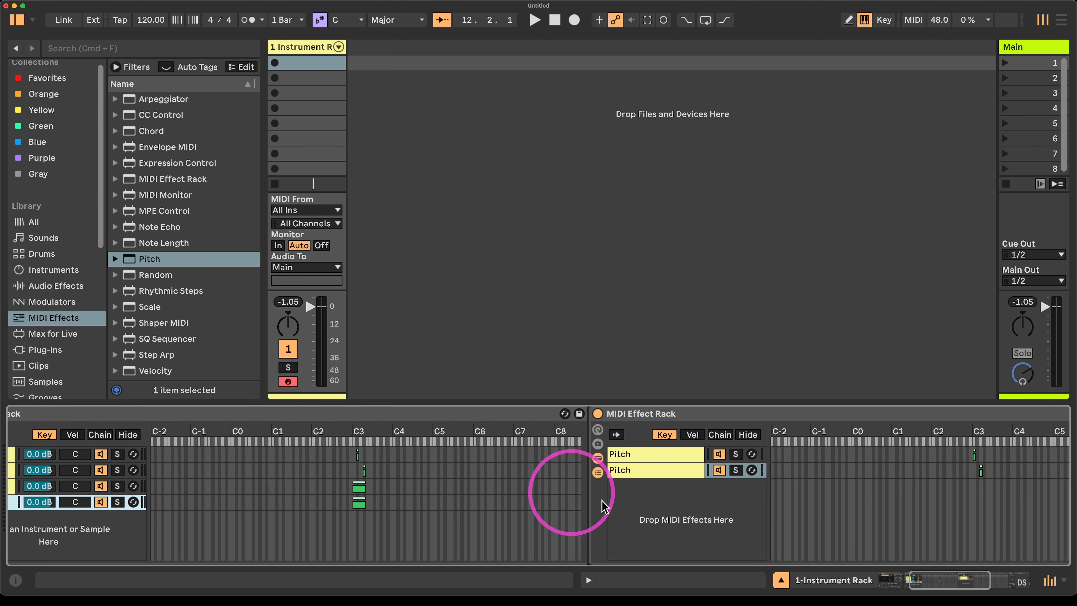
scroll(636, 492, "right", 5)
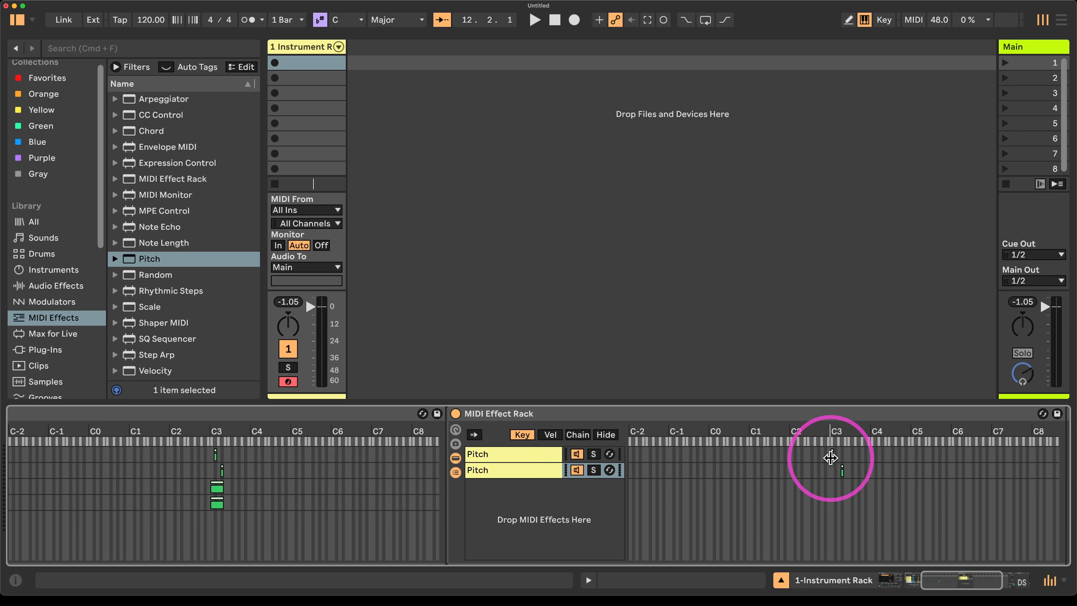
scroll(819, 463, "right", 8)
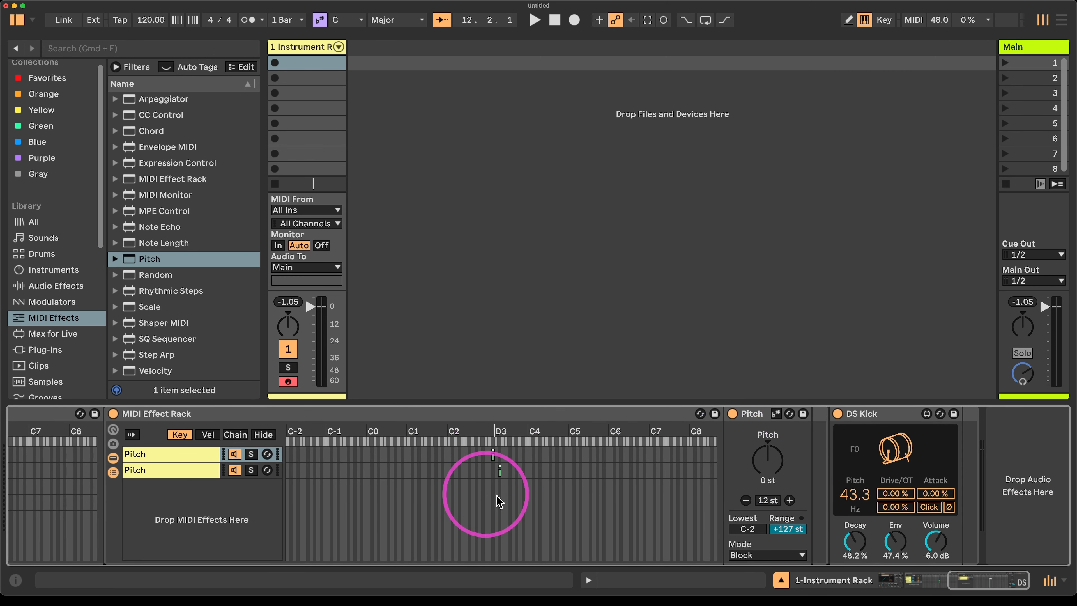
- Swap the copied chain's DS Kick for DS HH, lower its pitch and set its decay to 2.50 %
left_click(941, 414)
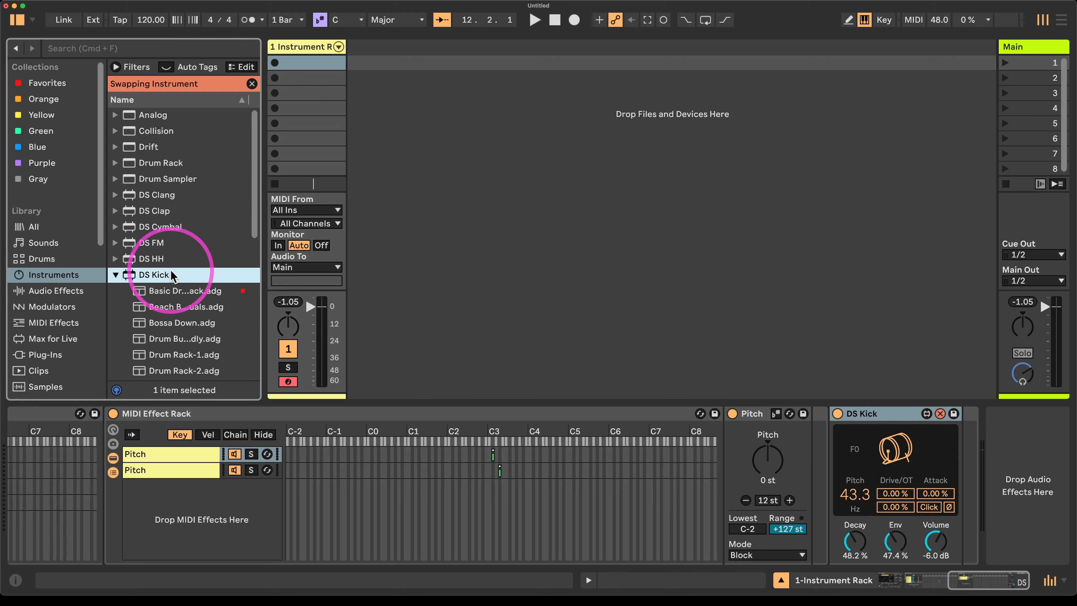
left_click(168, 257)
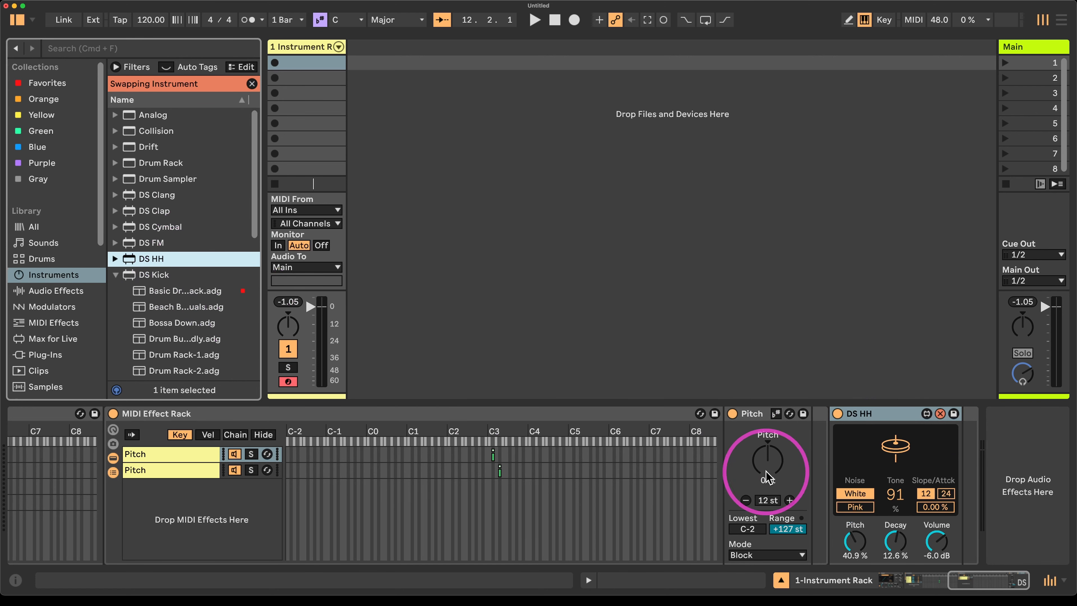
mouse_move(895, 550)
left_mouse_down()
mouse_move(892, 572)
mouse_move(896, 554)
mouse_move(855, 556)
mouse_move(910, 513)
mouse_move(912, 549)
mouse_move(897, 536)
mouse_move(901, 552)
left_mouse_up()
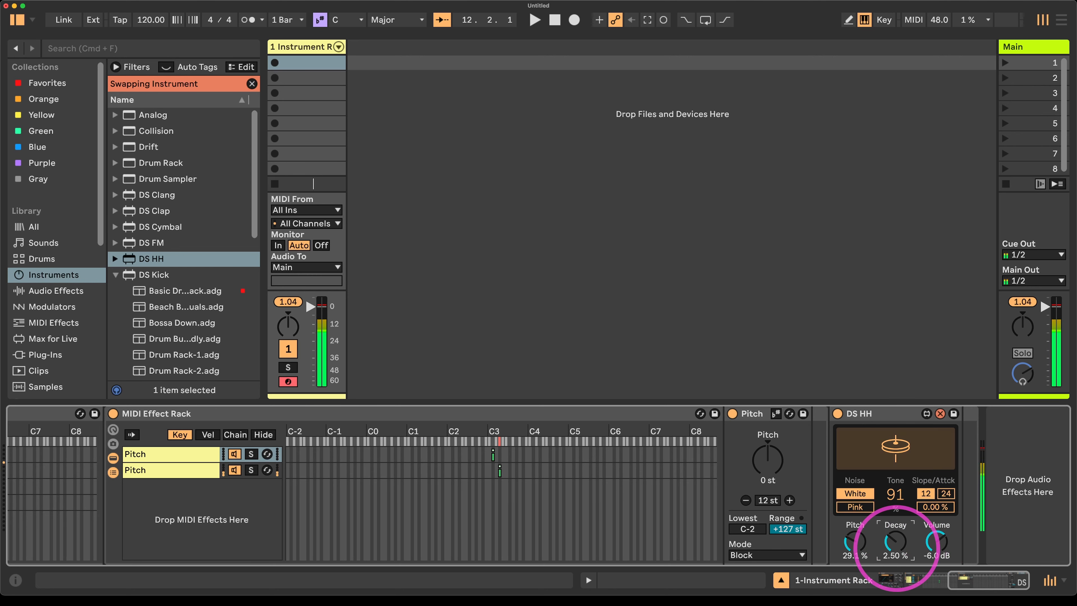
- Select the two Operator chains in turn and review them together with the Arpeggiator's gate setting
scroll(830, 526, "left", 10)
scroll(200, 507, "left", 3)
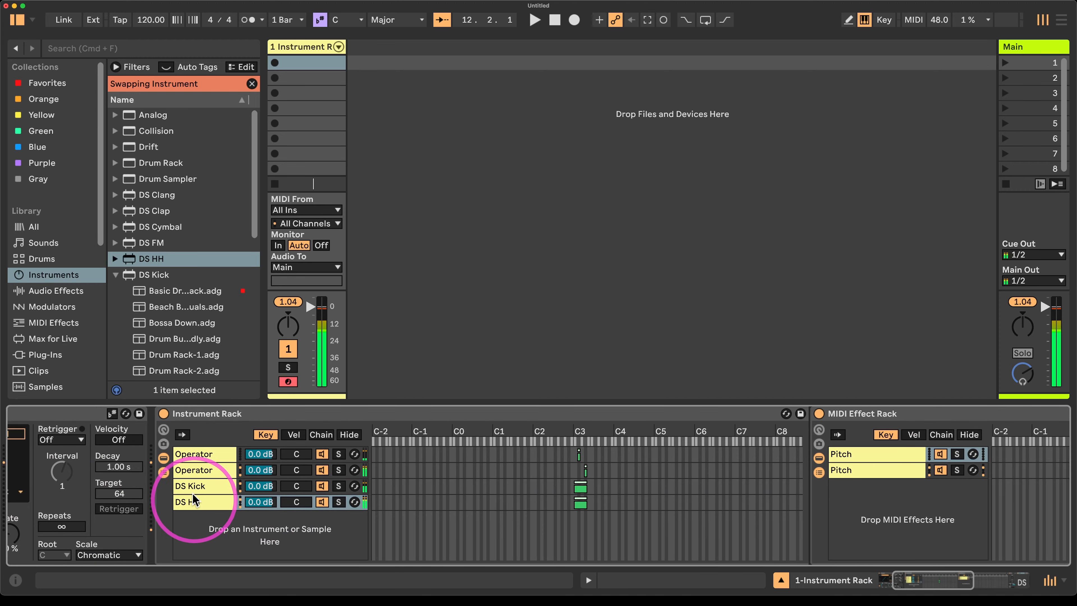
left_click(199, 470)
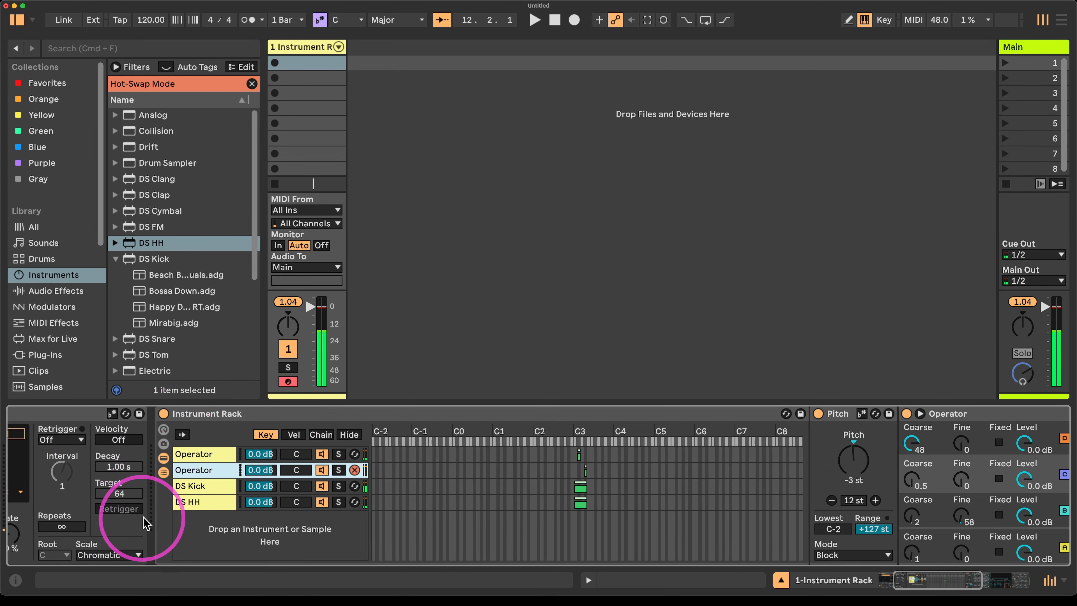
scroll(140, 518, "left", 4)
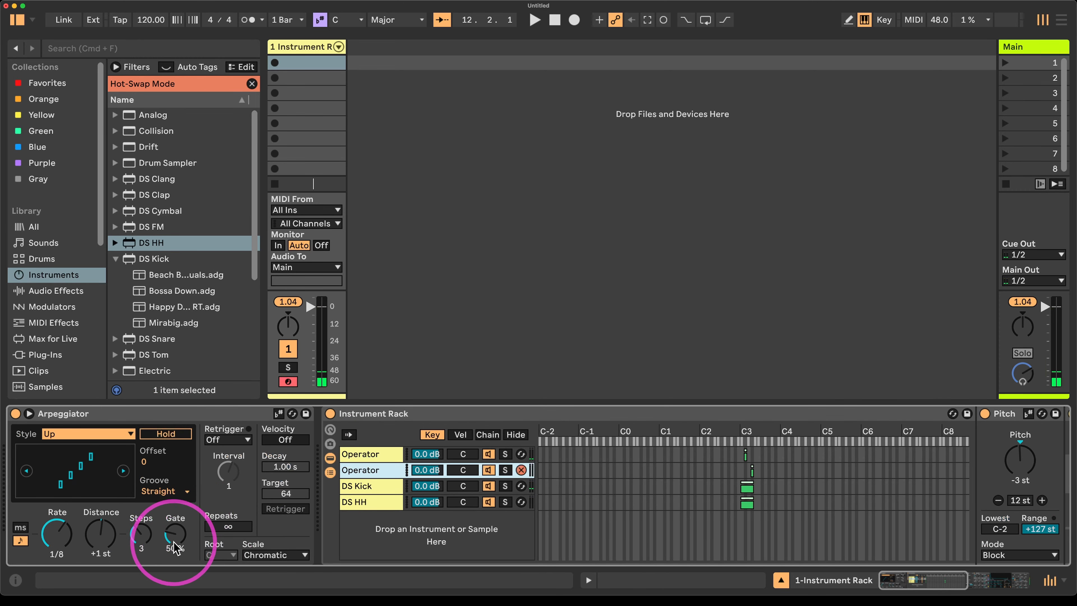
left_click_drag(174, 547, 168, 548)
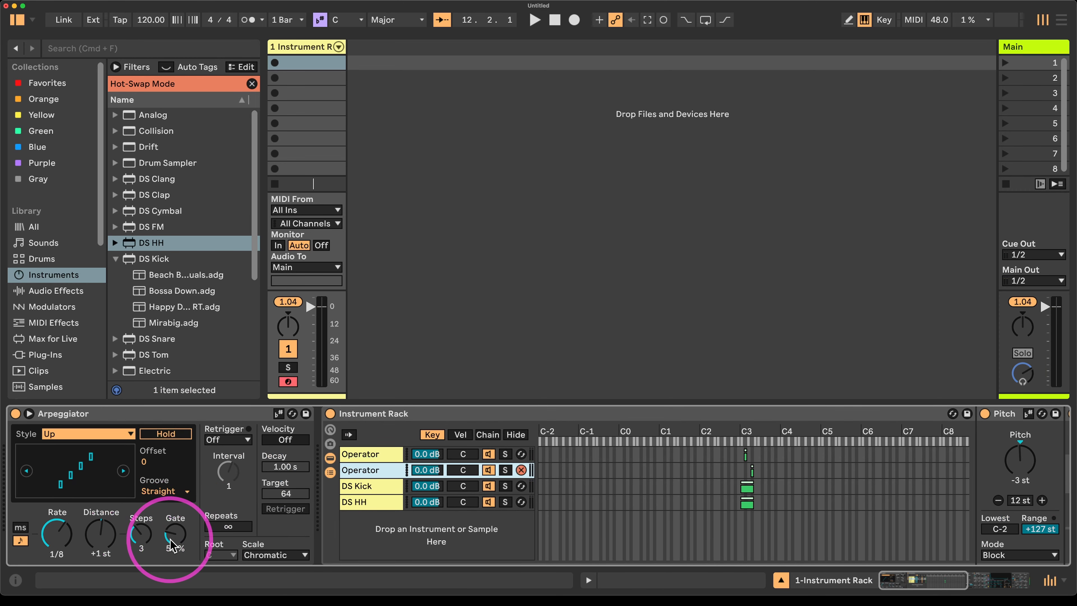
left_click(372, 457)
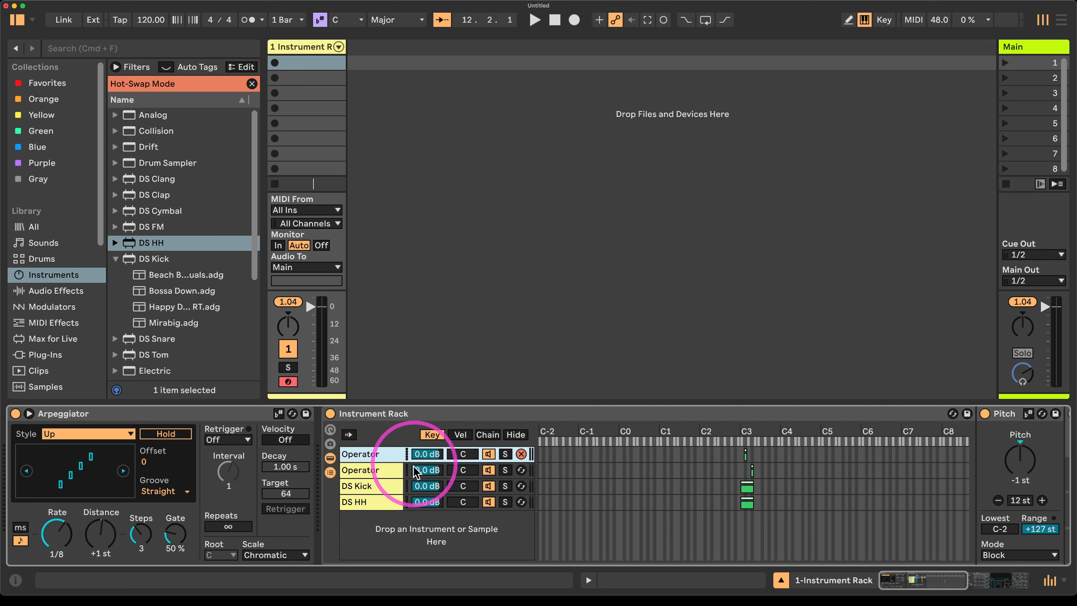
- Try the Arpeggiator's gate at 100 % and 22 % while playing, leave hot-swap mode, and settle the gate at 47 %
left_click(184, 550)
left_click_drag(175, 548, 175, 542)
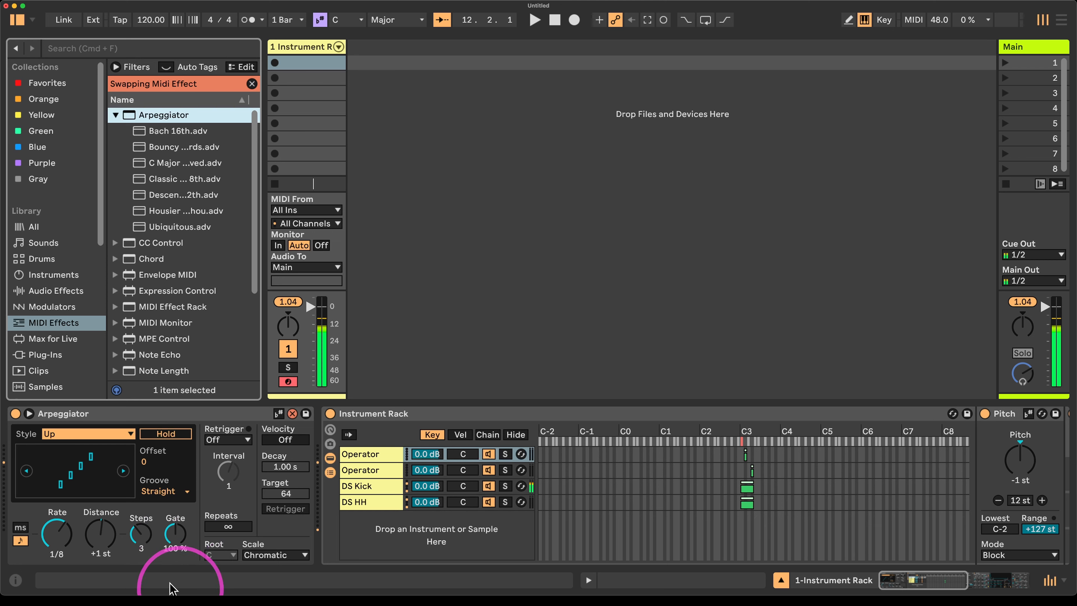
left_click(252, 84)
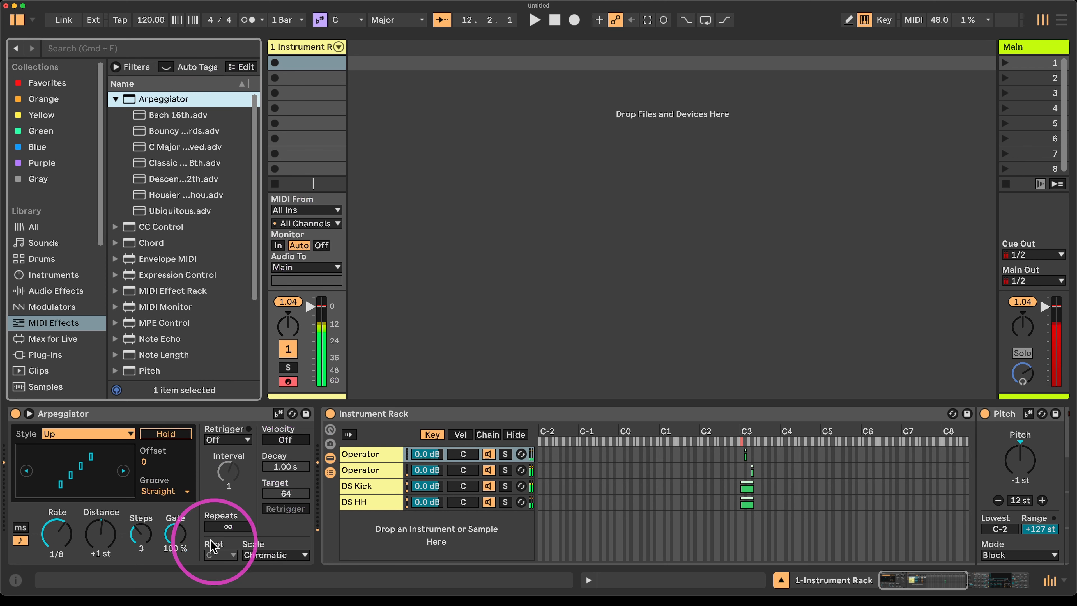
left_click_drag(175, 534, 175, 542)
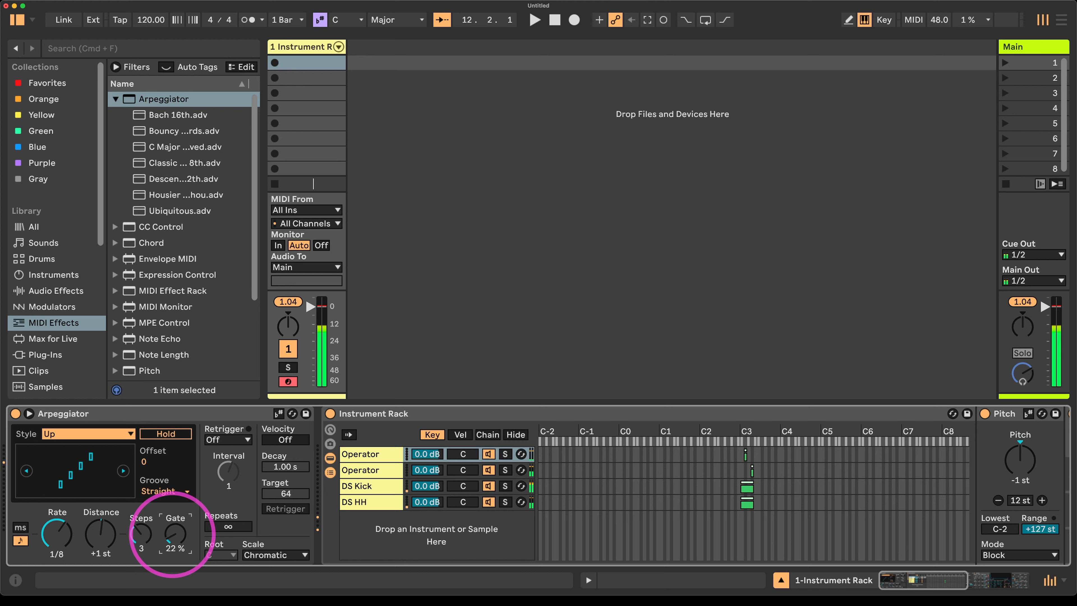
left_click_drag(174, 531, 170, 536)
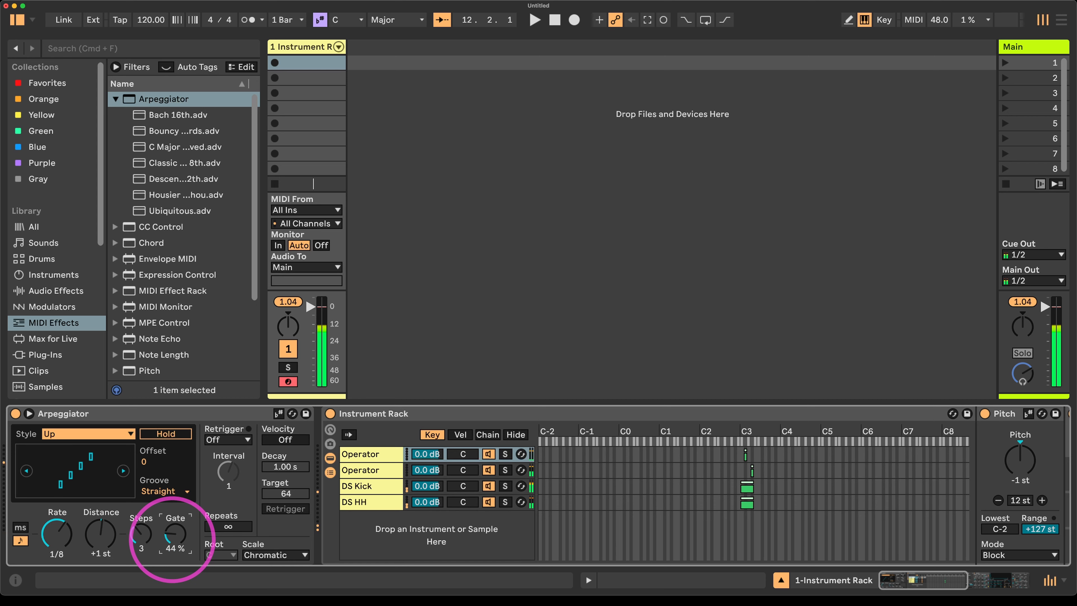
left_click_drag(173, 536, 173, 534)
- Add the Expression Control-1 modulator preset as a new Instrument Rack chain and narrow its key zone to C3
left_click(369, 485)
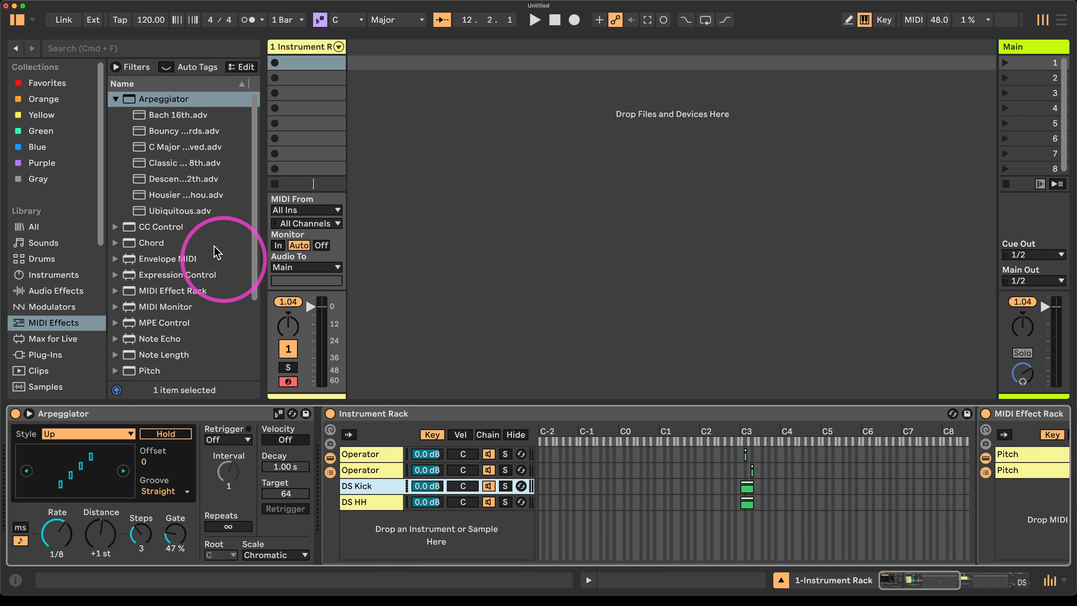
left_click(55, 291)
left_click(52, 306)
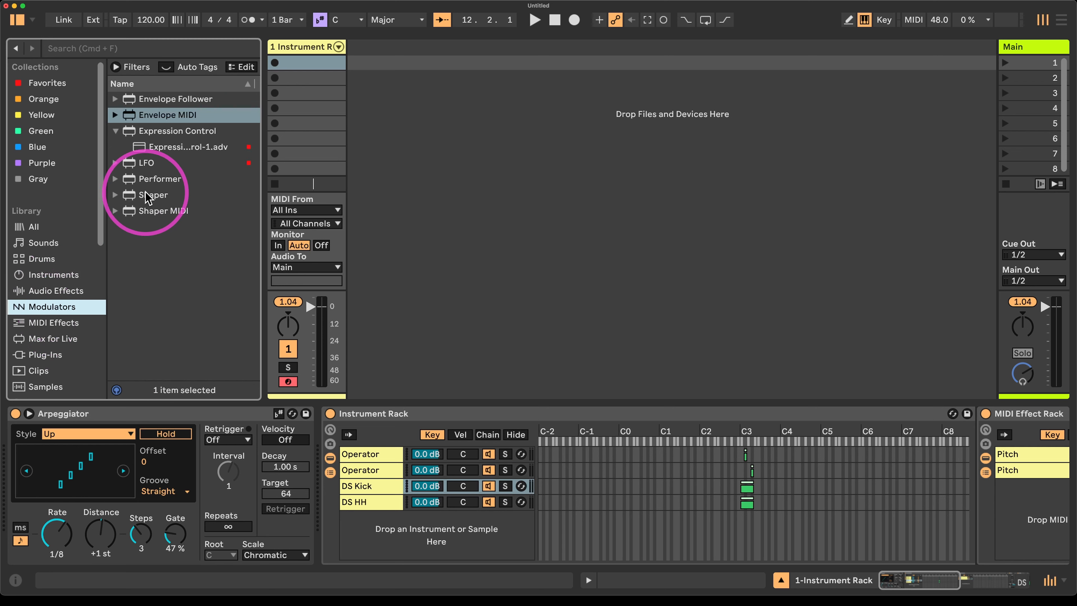
left_click(155, 147)
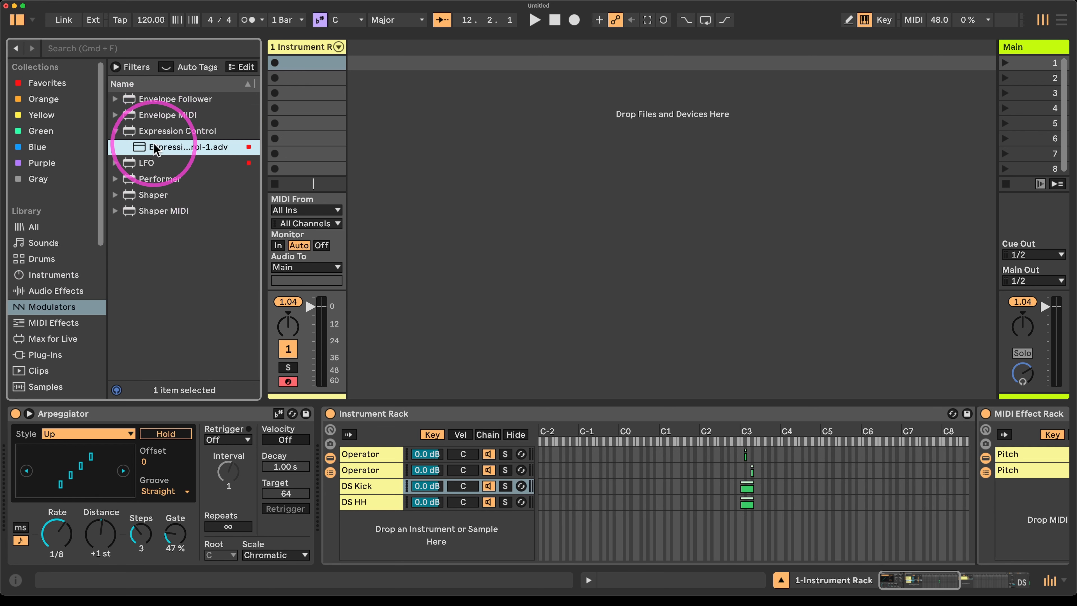
left_click_drag(155, 147, 456, 527)
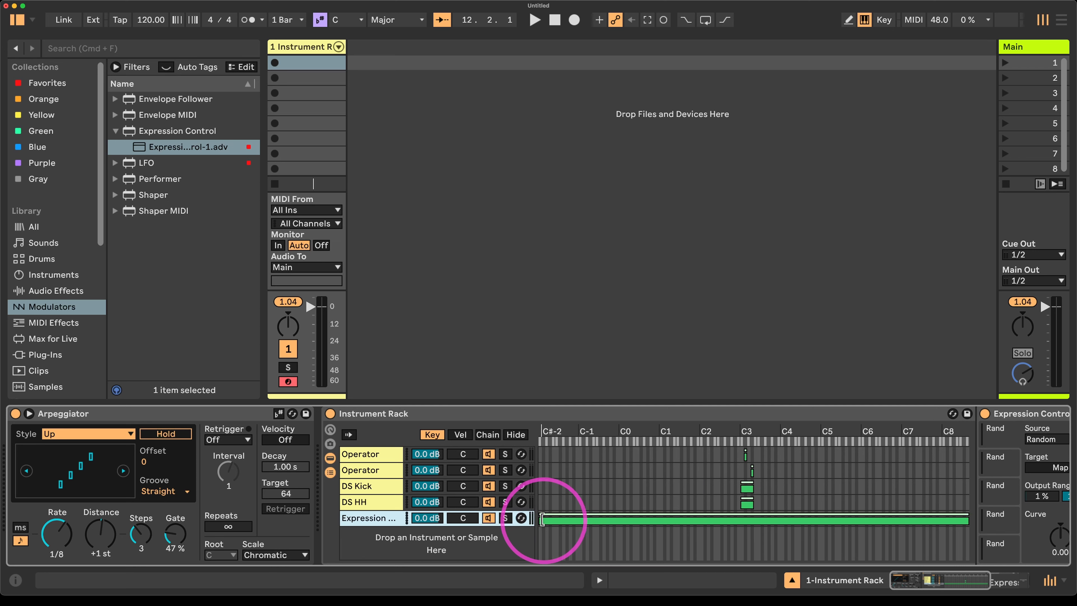
left_click_drag(543, 518, 741, 509)
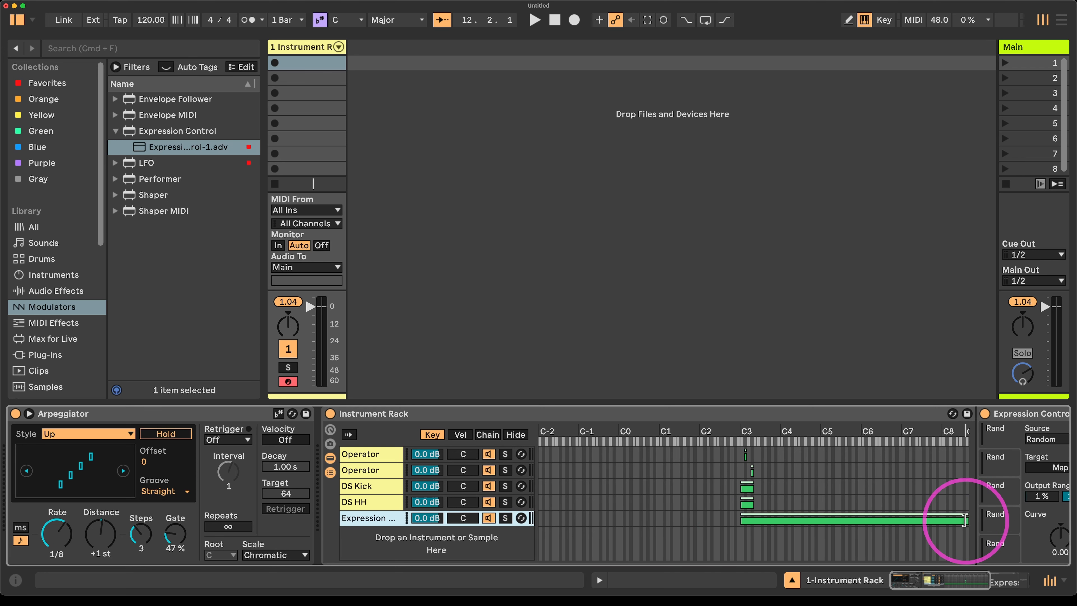
left_click_drag(965, 520, 578, 587)
- Map the Expression Control's Random source to the Arpeggiator's Gate
scroll(728, 489, "right", 5)
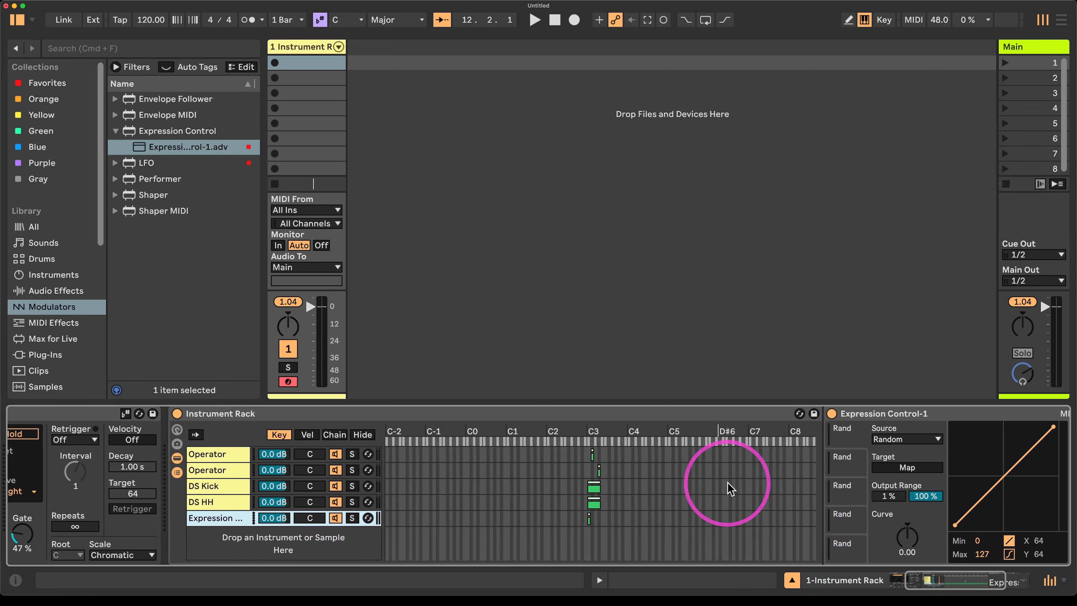
left_click(908, 467)
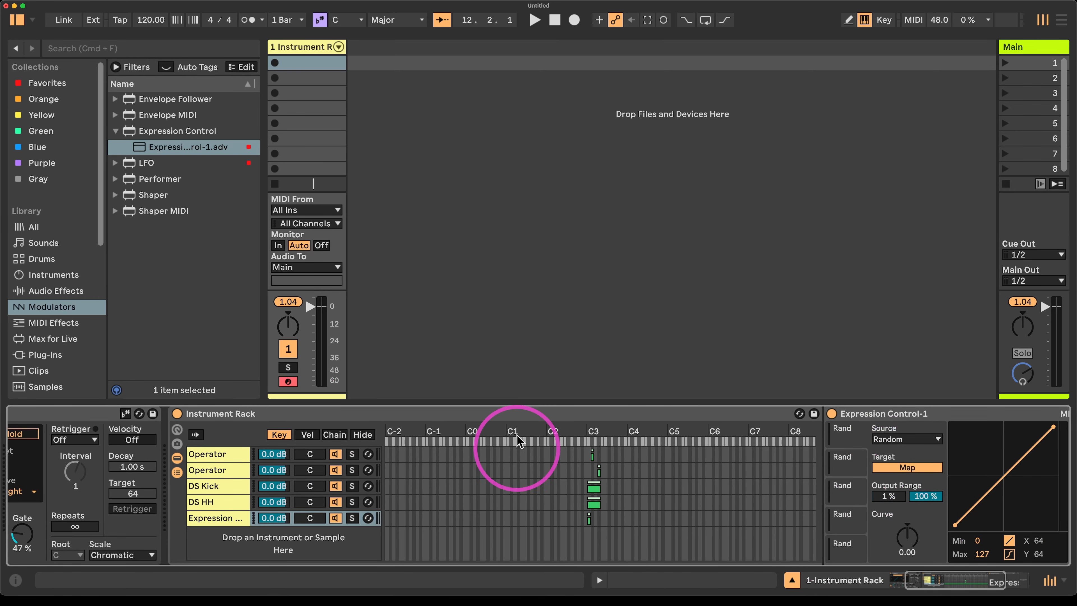
scroll(466, 517, "left", 5)
left_click(175, 535)
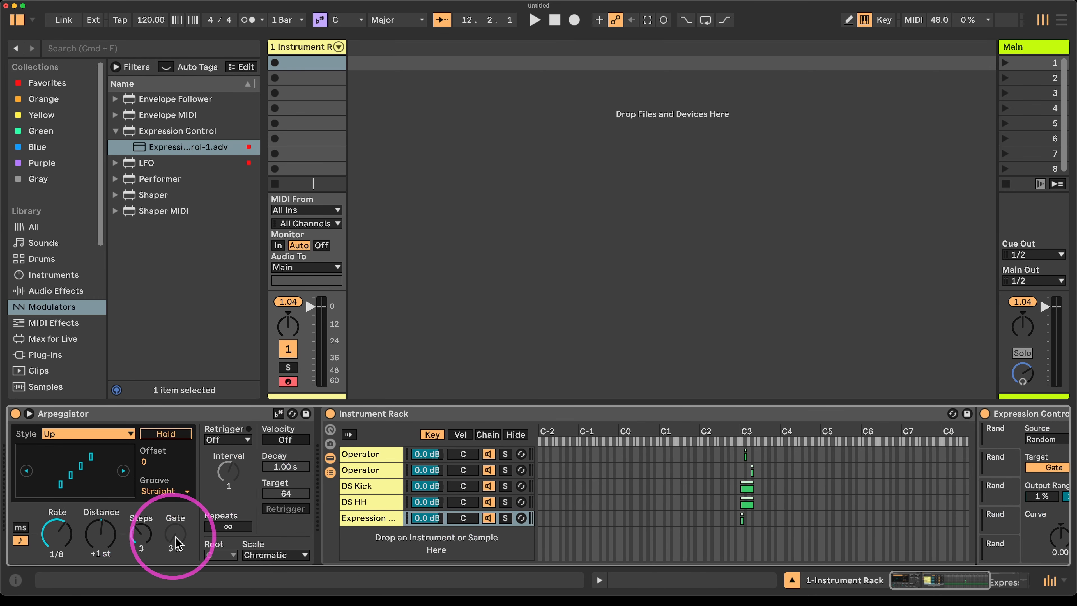
- Play a note to hear the randomized gate and try the Arpeggiator's rate at 1/6 before restoring 1/8
key("a")
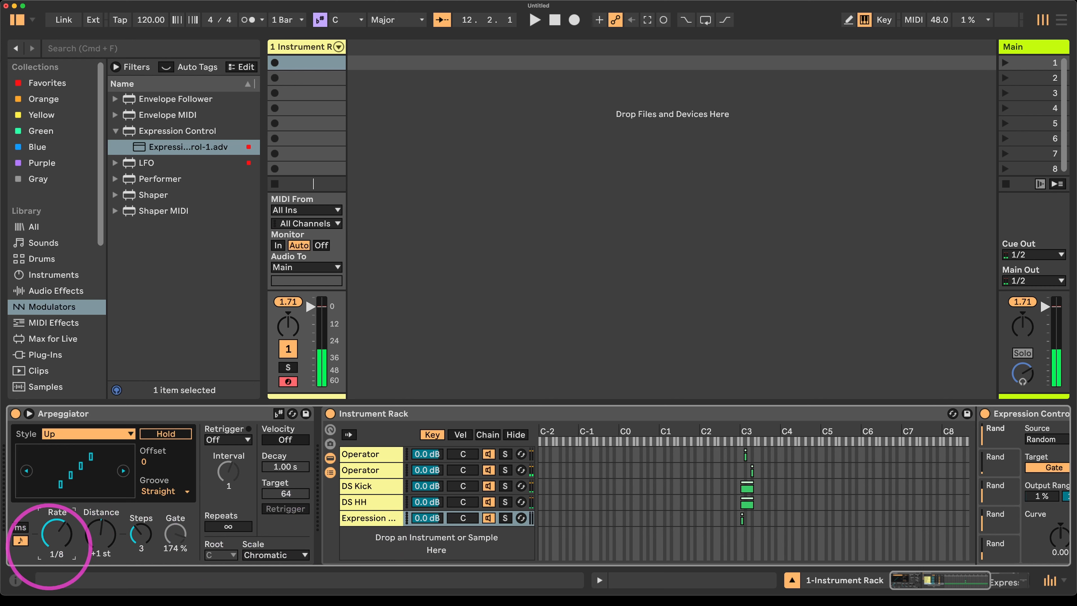
left_click_drag(50, 545, 49, 548)
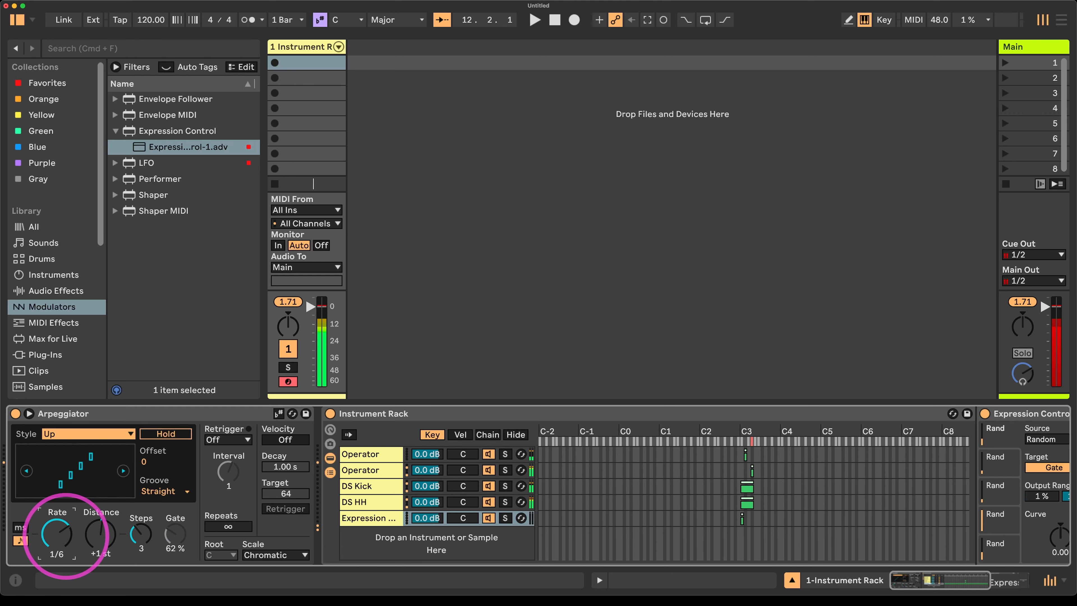
left_click_drag(65, 539, 65, 536)
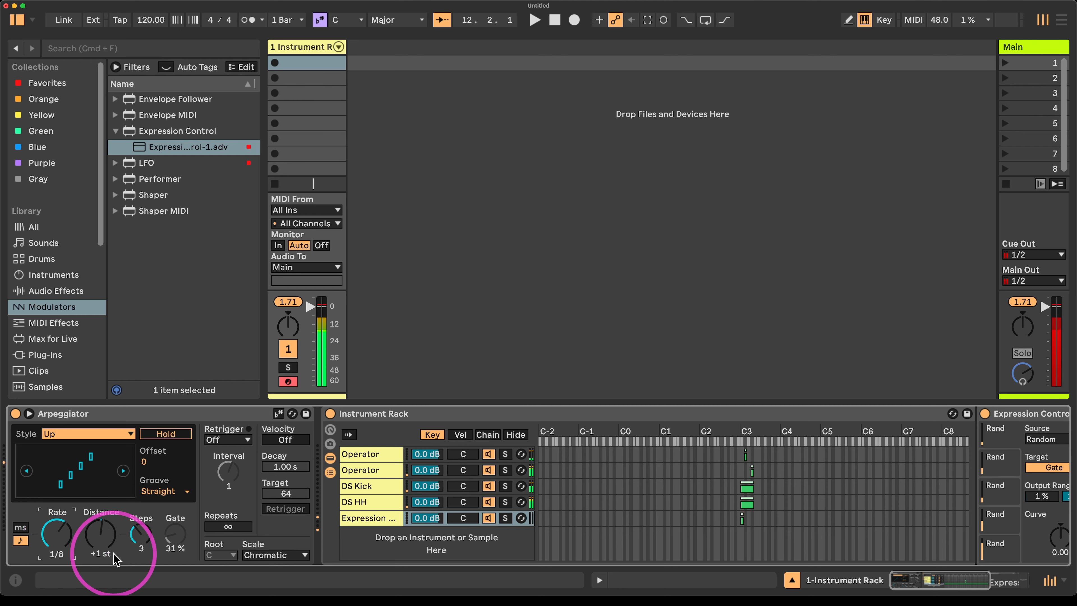
- Duplicate the Arpeggiator and group the copy into a MIDI Effect Rack with its chain list and key zones shown
left_click(253, 413)
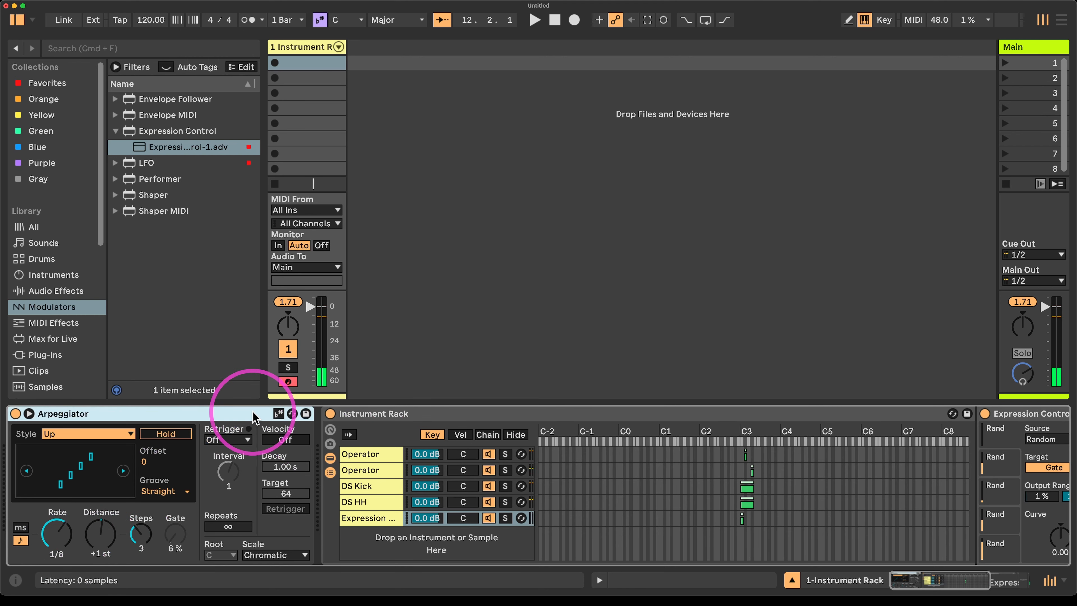
key("super+d")
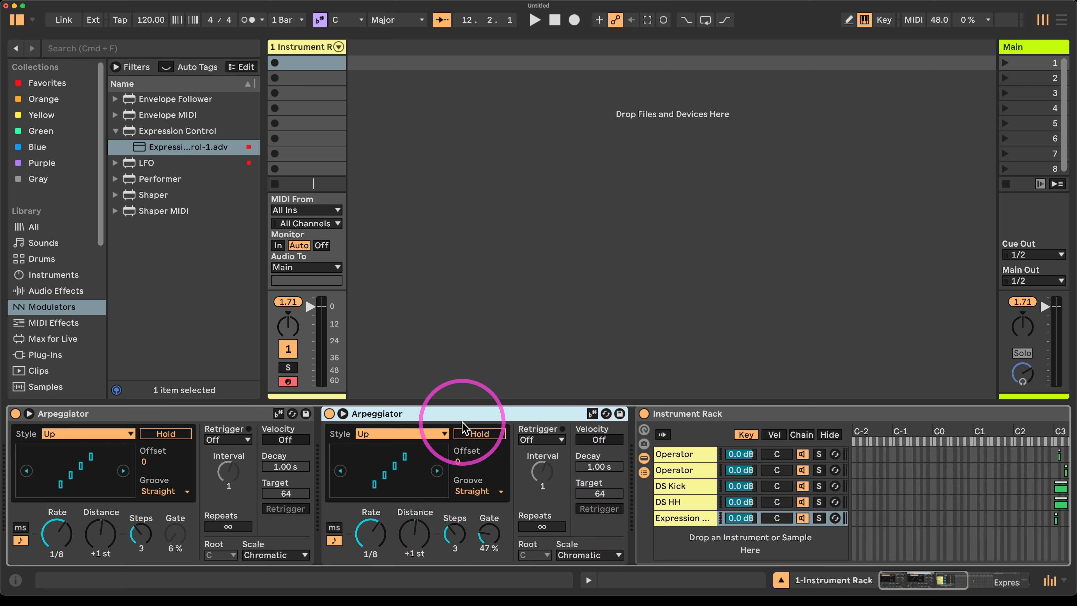
key("super+g")
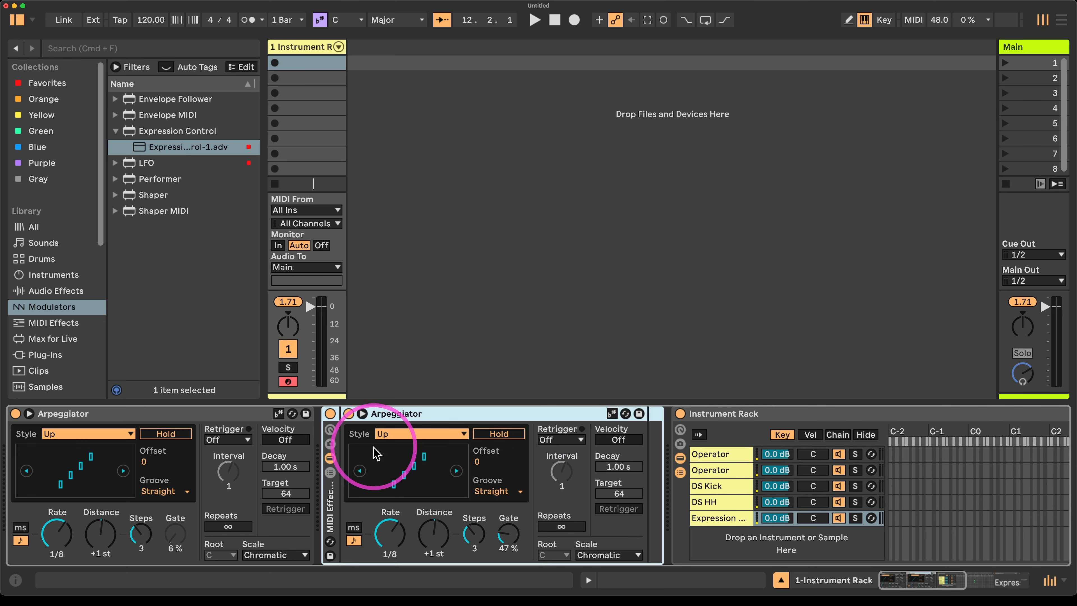
left_click(330, 472)
left_click(397, 434)
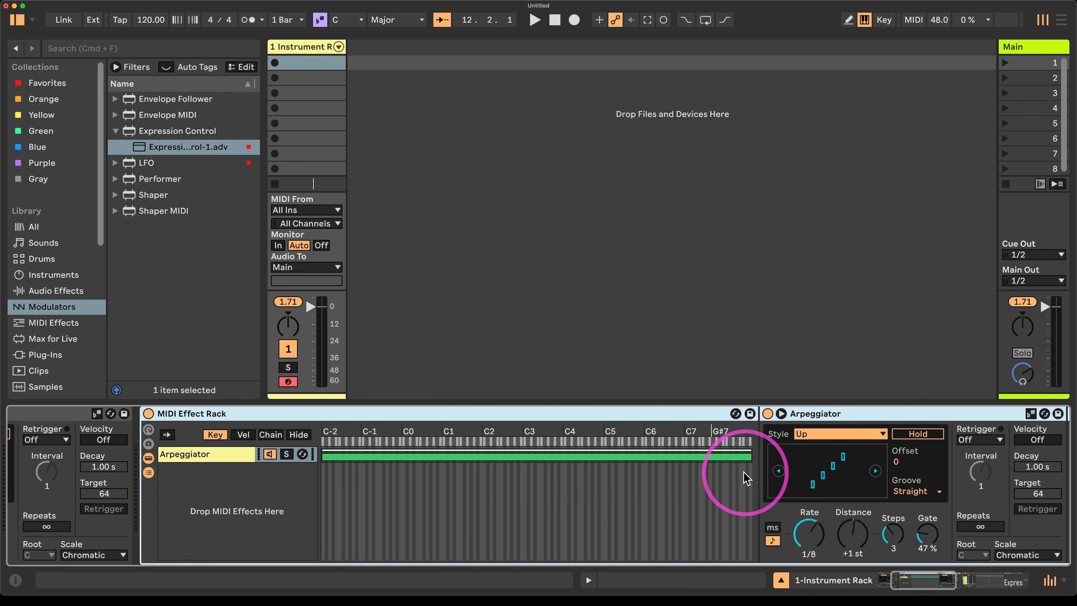
- Narrow the key zone of the Arpeggiator chain in the new MIDI Effect Rack to C3 only
scroll(205, 517, "left", 5)
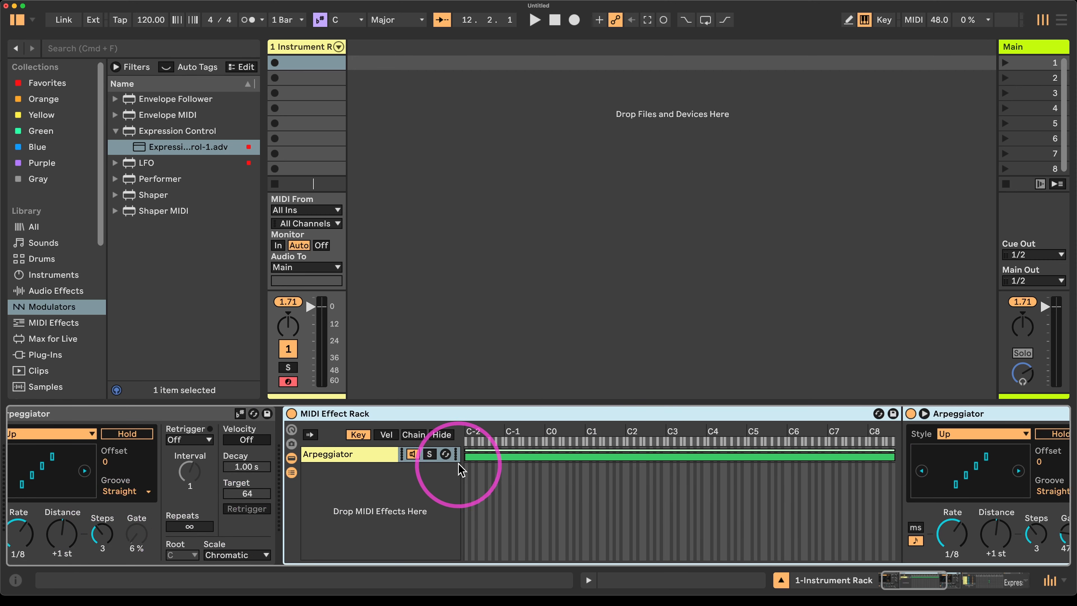
left_click(465, 456)
left_click_drag(465, 456, 668, 454)
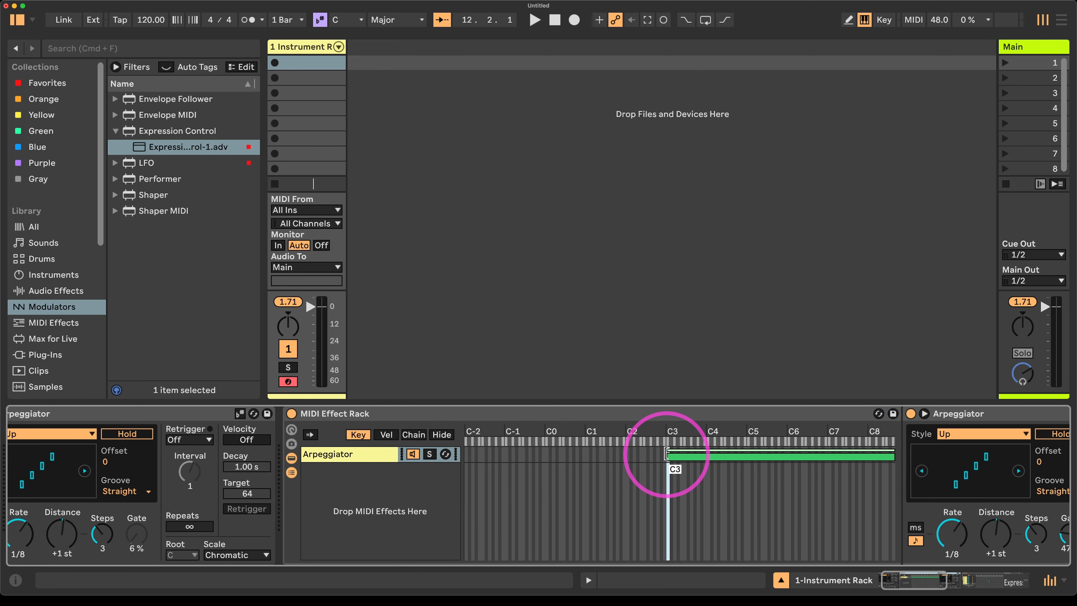
left_click_drag(894, 459, 676, 477)
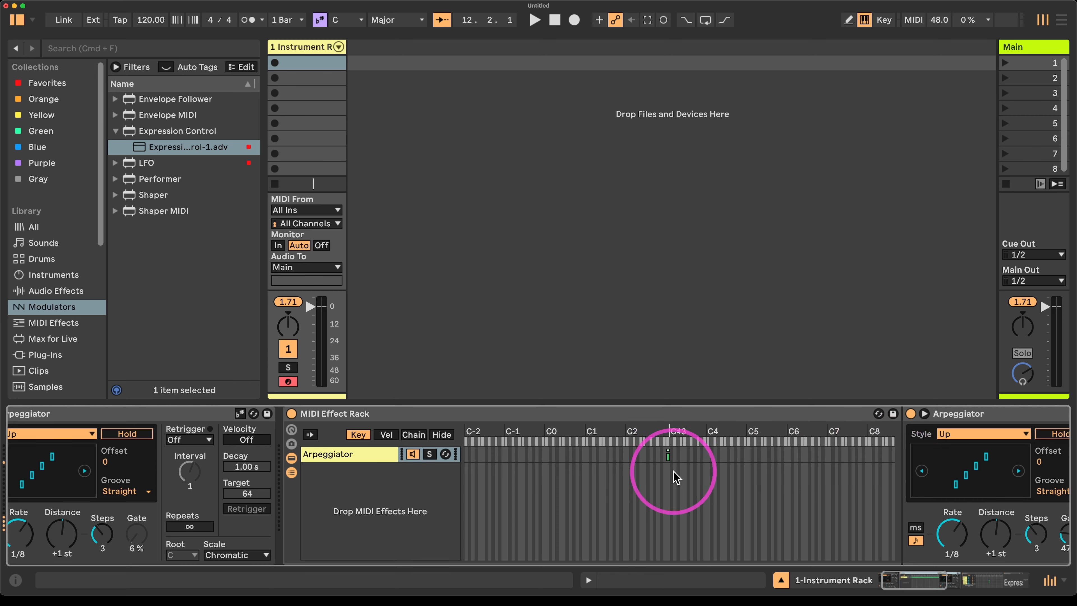
scroll(782, 463, "right", 3)
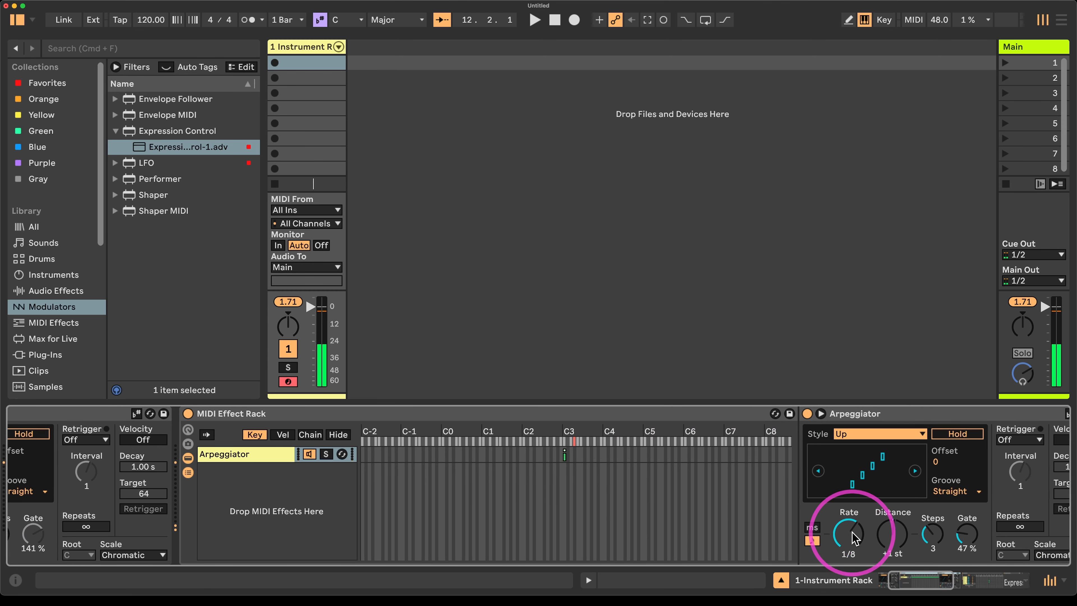
- Set the Gate of the Arpeggiator inside the MIDI Effect Rack to 86 %
scroll(854, 537, "right", 4)
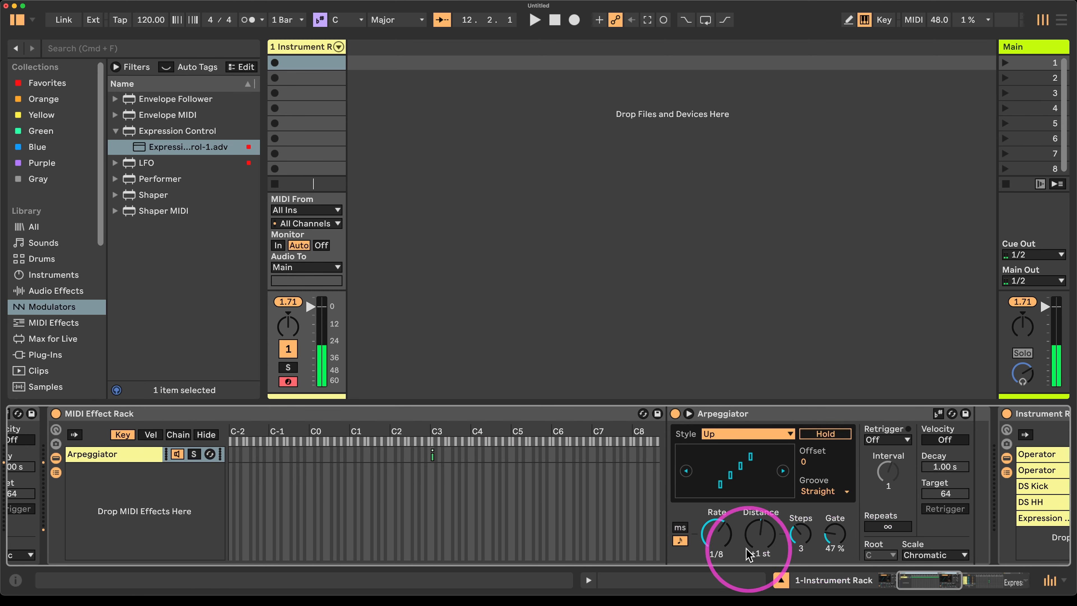
scroll(709, 462, "right", 10)
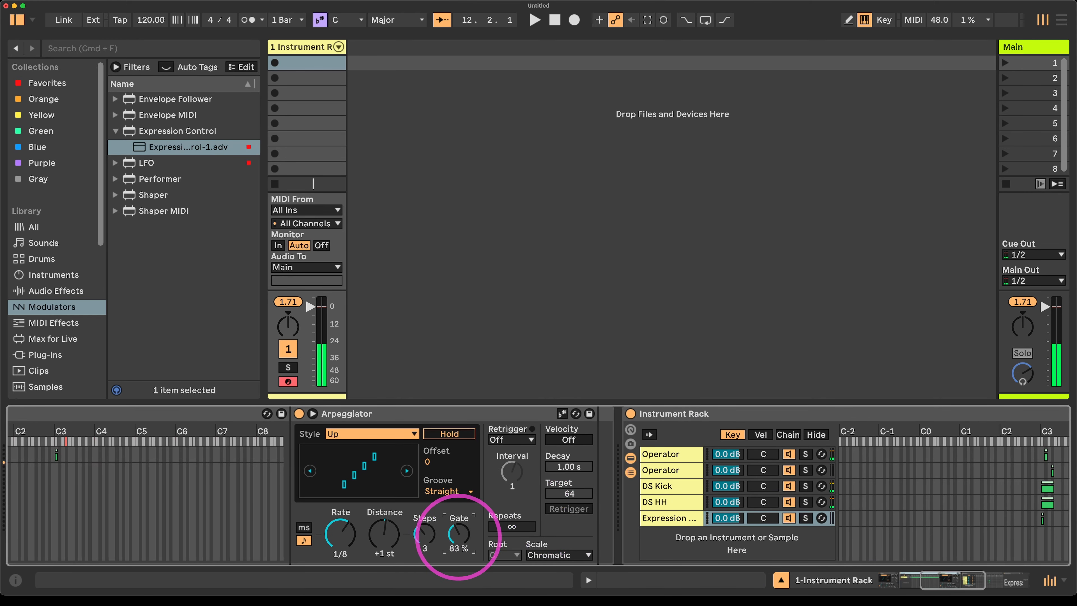
left_click_drag(458, 533, 354, 557)
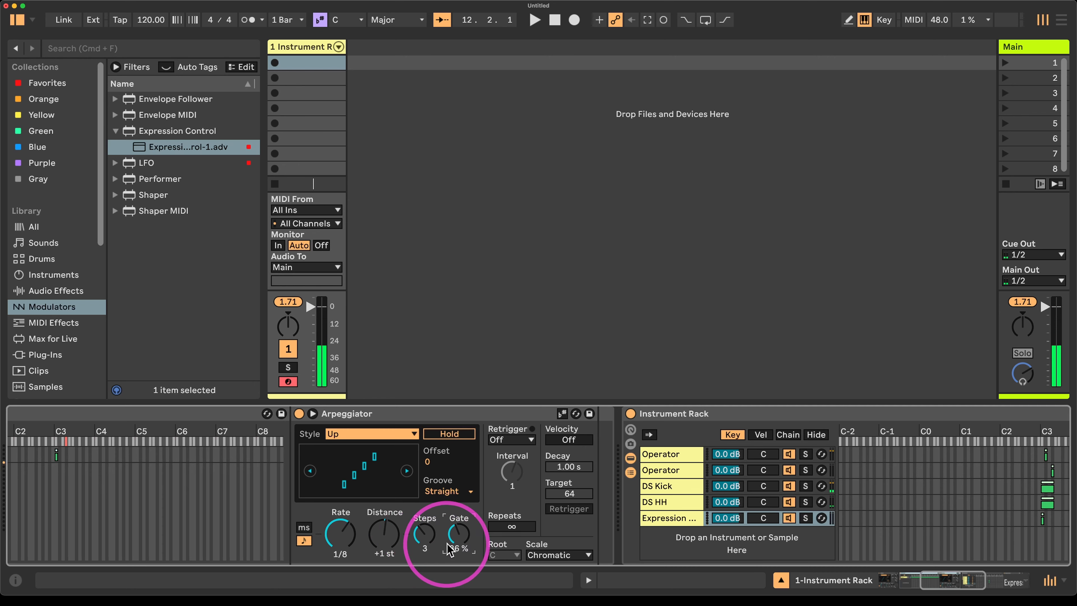
scroll(721, 541, "right", 5)
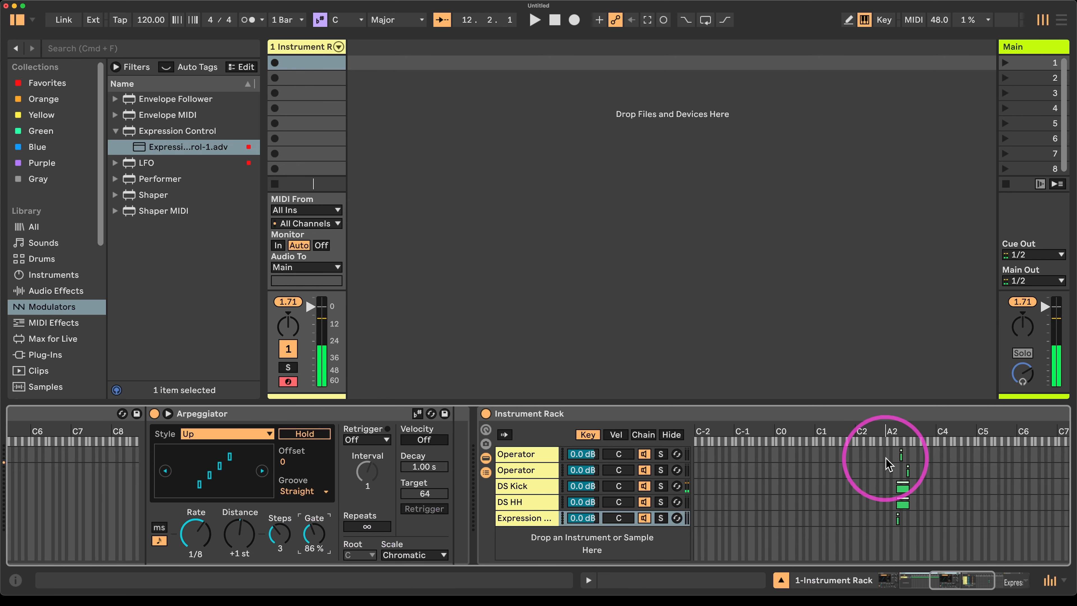
- Duplicate the Arpeggiator chain in the MIDI Effect Rack and move the copy's key zone to D3
key("super+g")
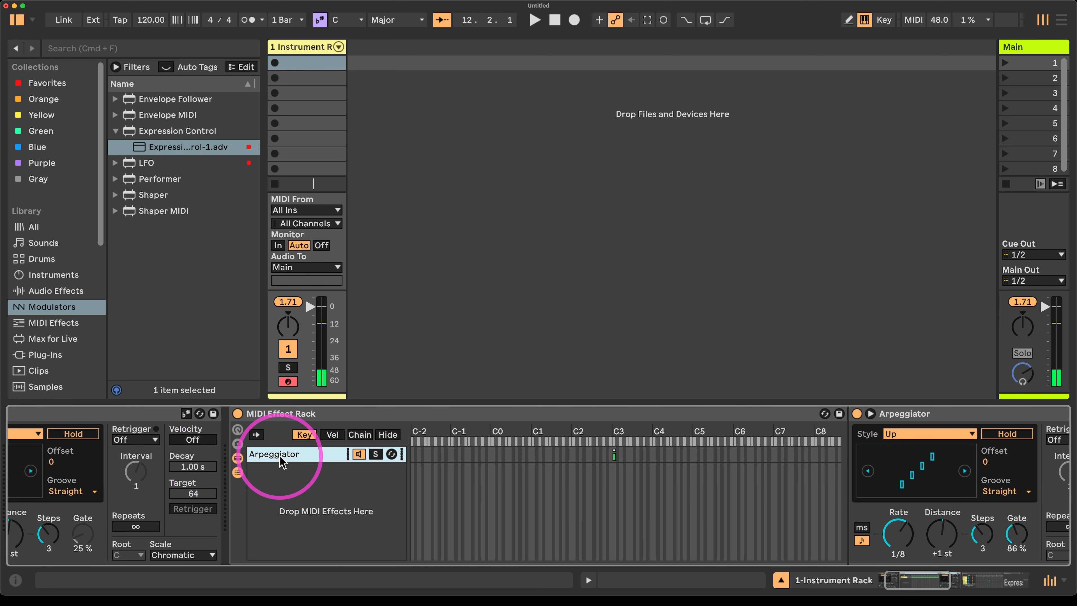
key("super+d")
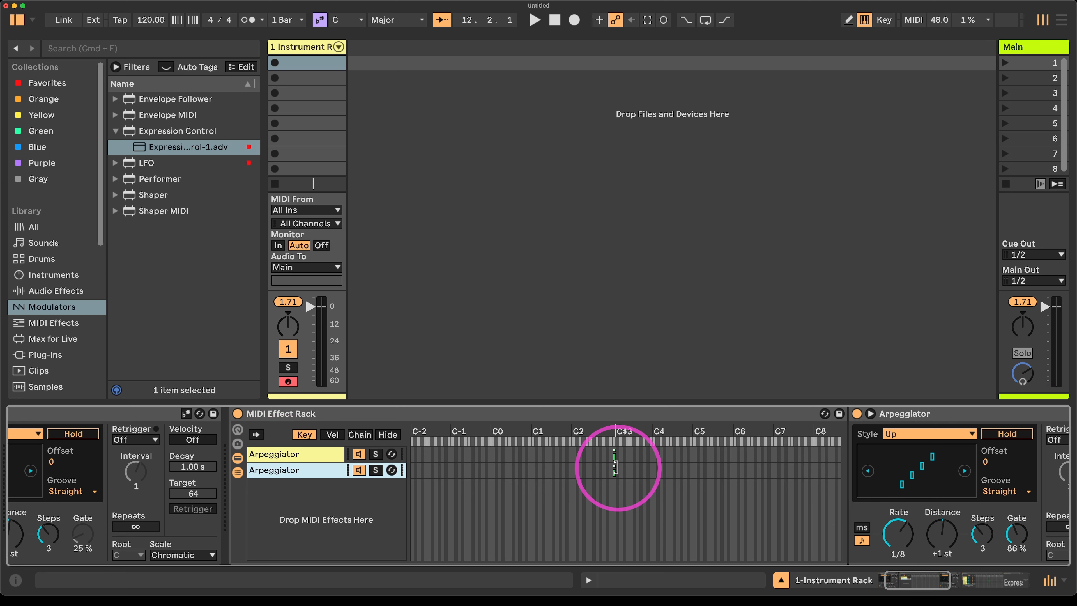
left_click_drag(614, 469, 620, 470)
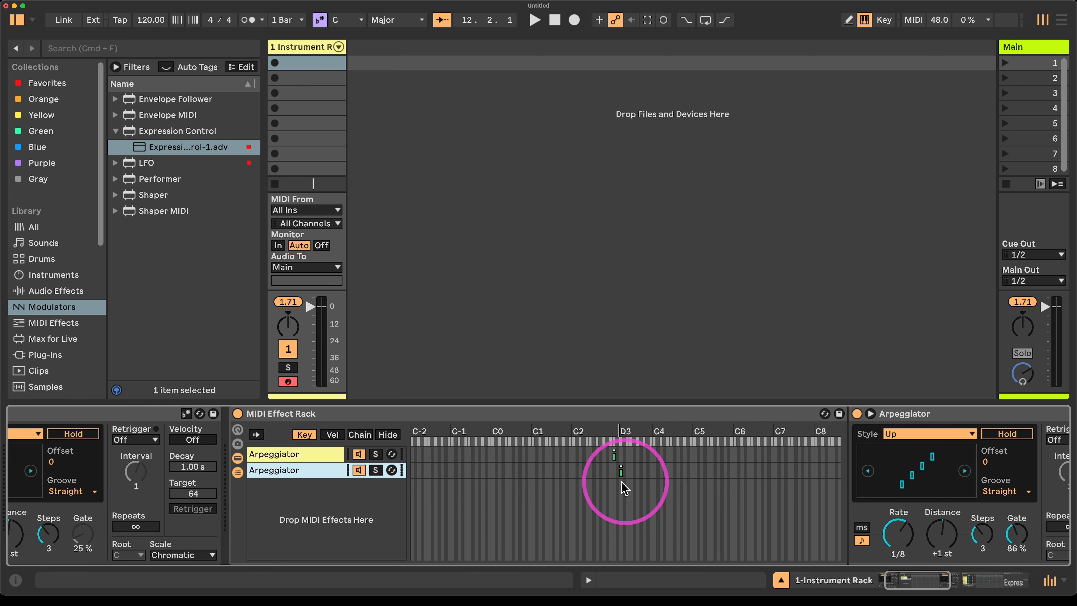
- Widen the key zones of both Arpeggiator chains and set the second chain's Arpeggiator Rate to 1/12
scroll(654, 491, "right", 6)
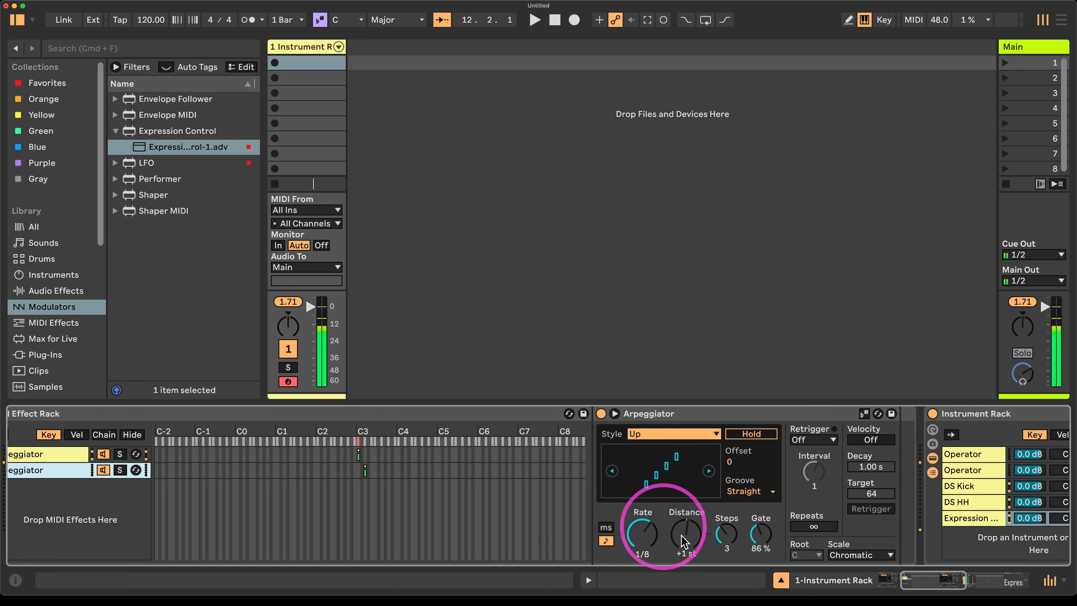
scroll(763, 538, "right", 3)
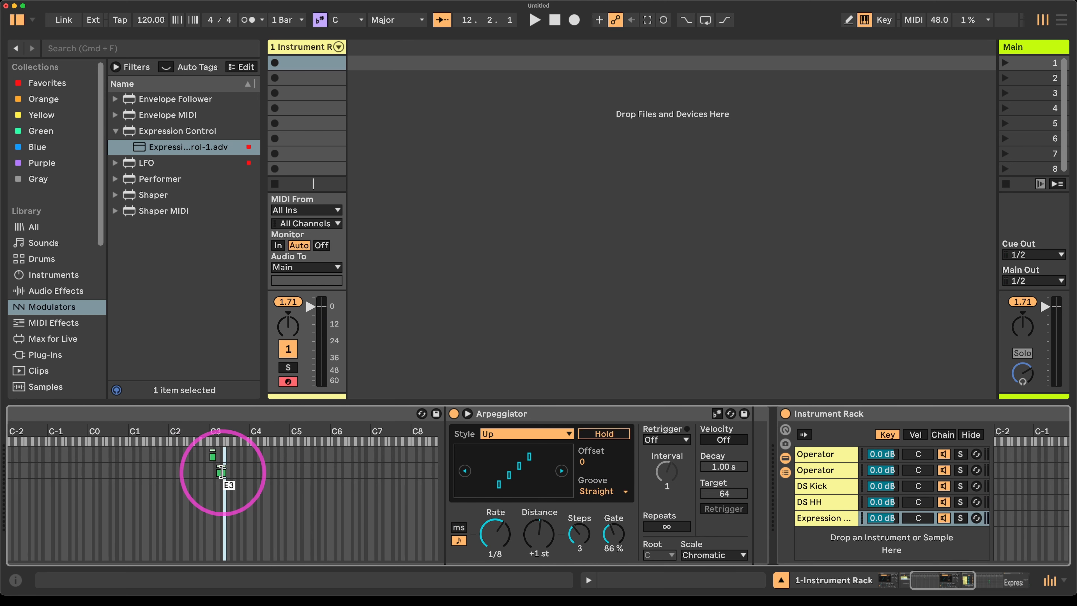
scroll(297, 492, "left", 2)
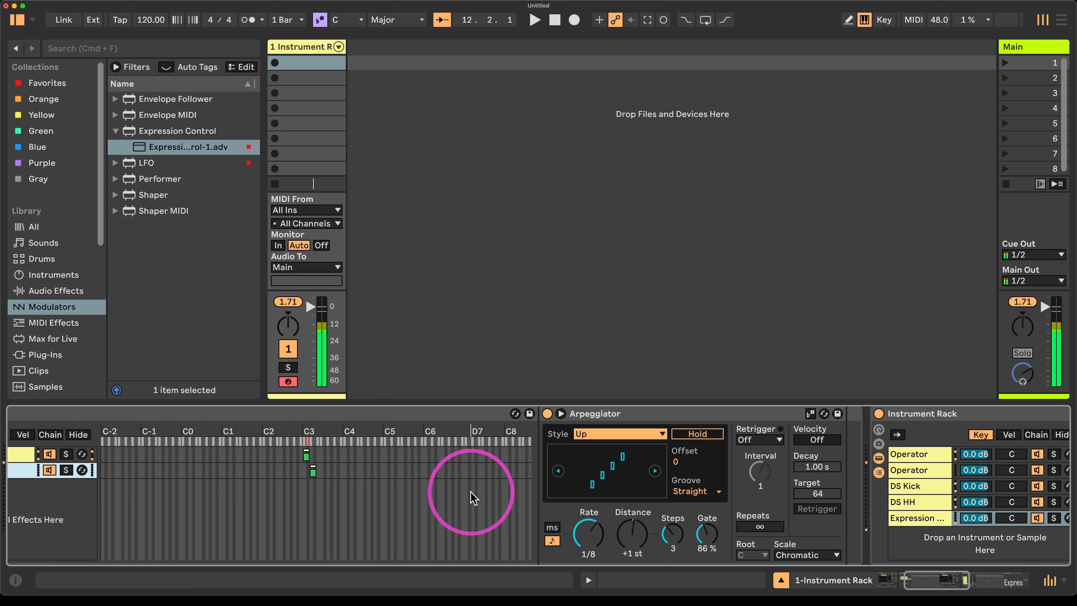
left_click(595, 543)
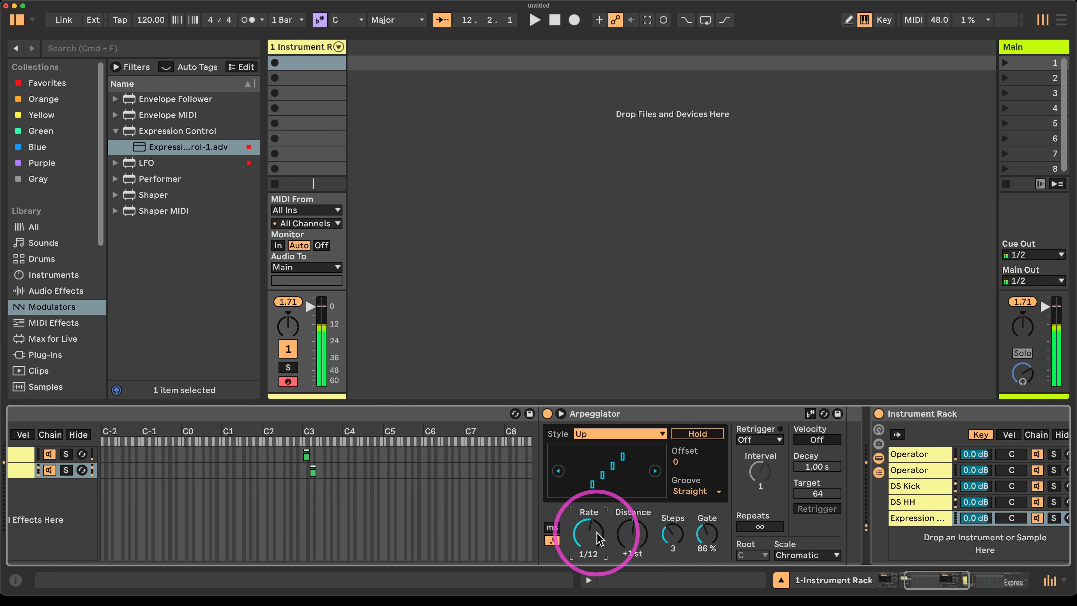
scroll(211, 534, "left", 4)
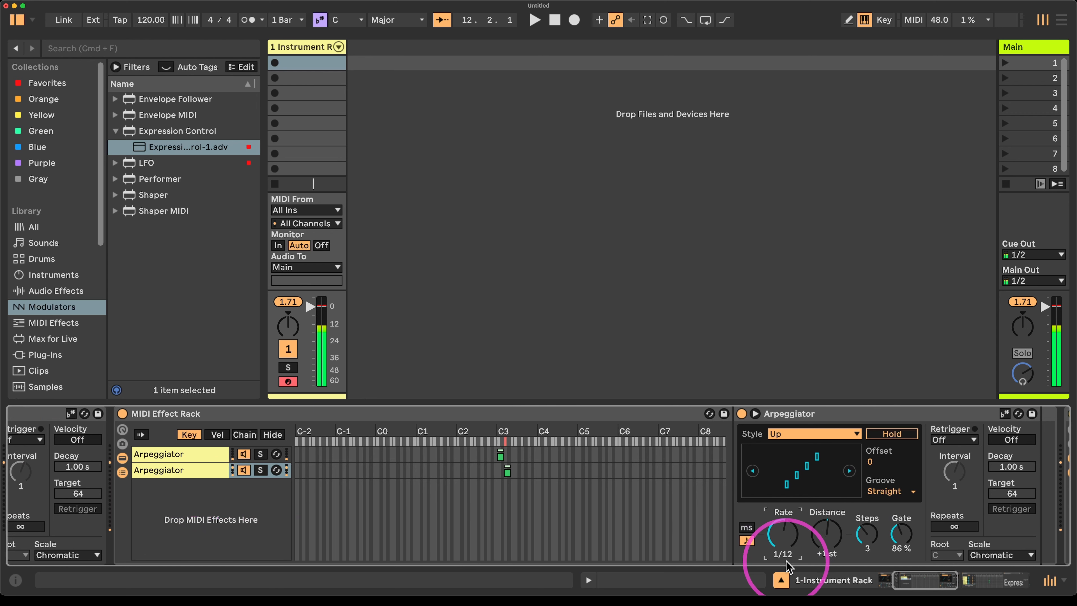
- Duplicate the second Arpeggiator chain and split its key zone, leaving the lower note to the second chain and the upper note to the copy
left_click(212, 470)
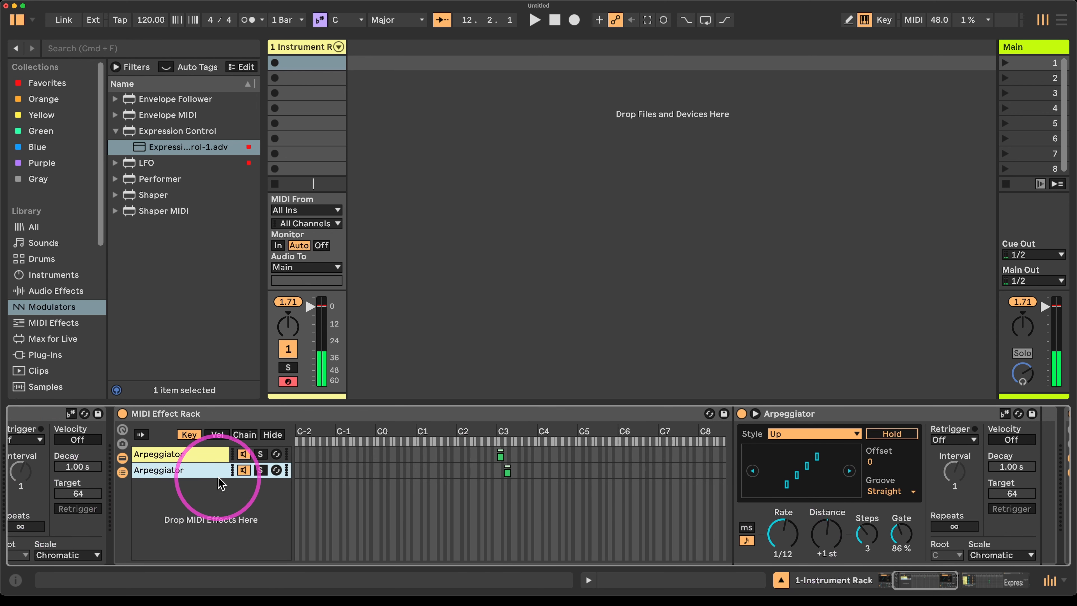
key("super+d")
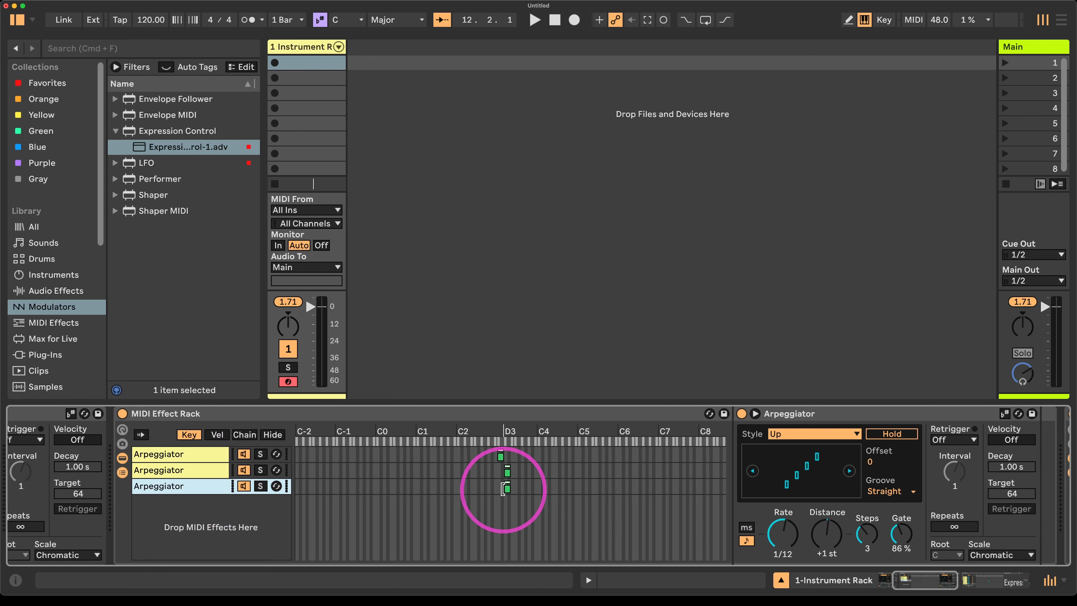
left_click_drag(506, 489, 505, 473)
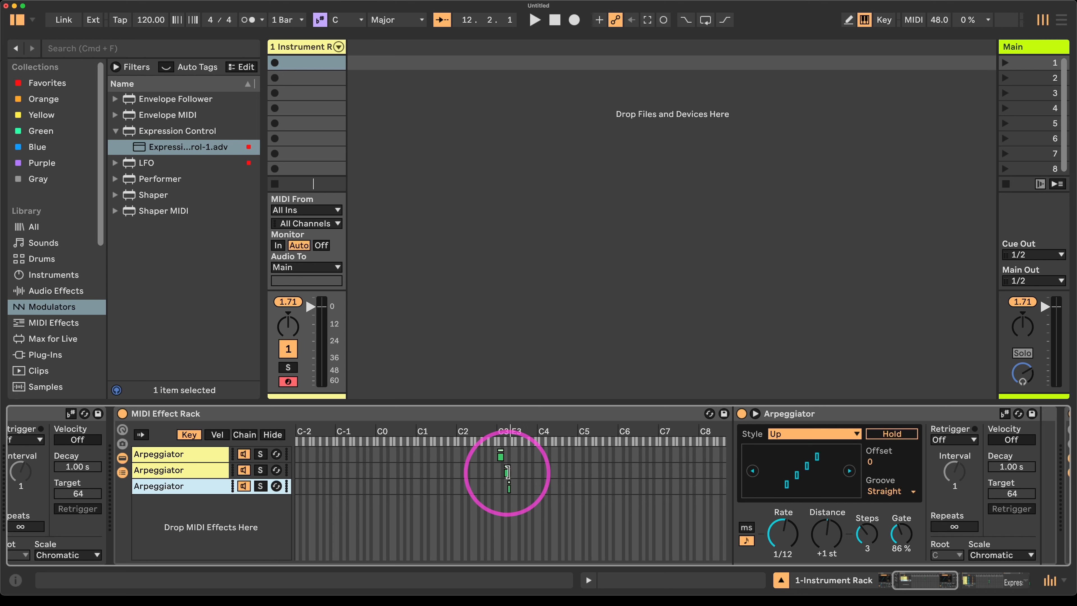
left_click(506, 471)
- Set the second chain's Arpeggiator Rate to 1/16 and its Steps to 2
left_click(783, 546)
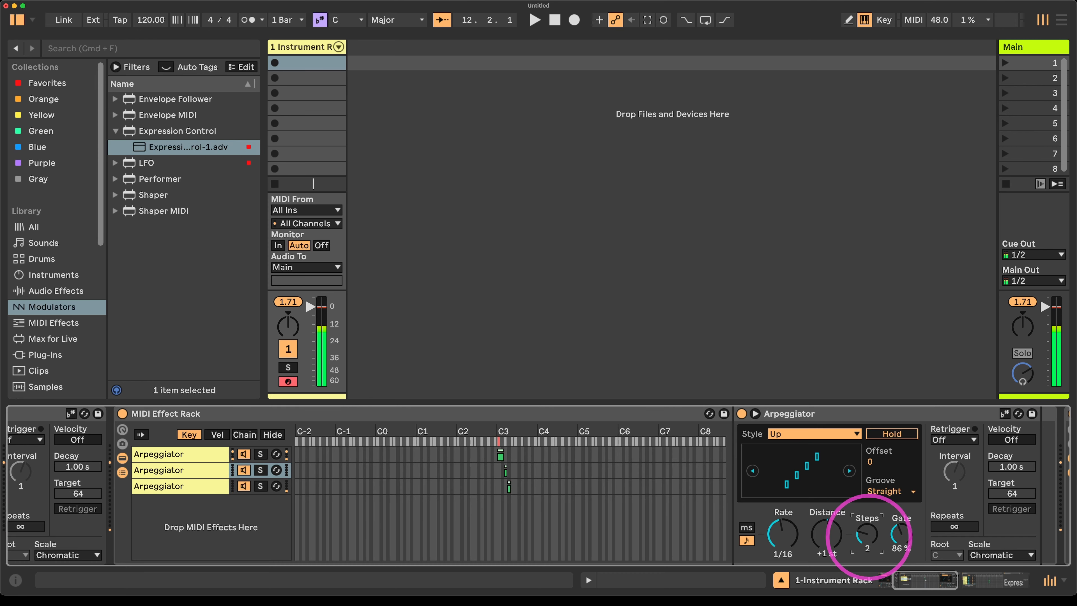
scroll(866, 536, "right", 15)
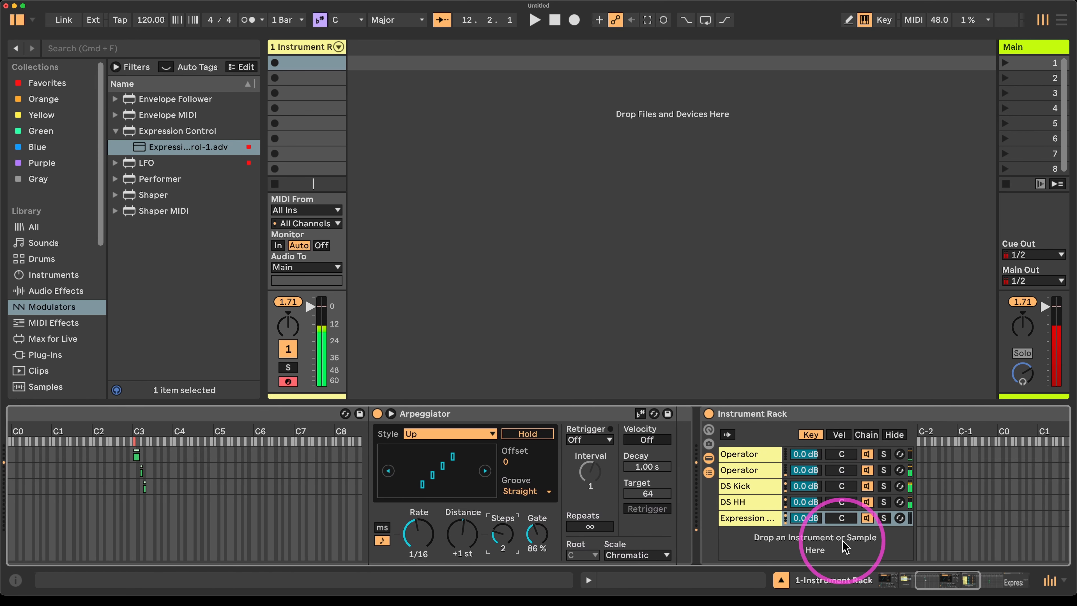
scroll(841, 541, "right", 5)
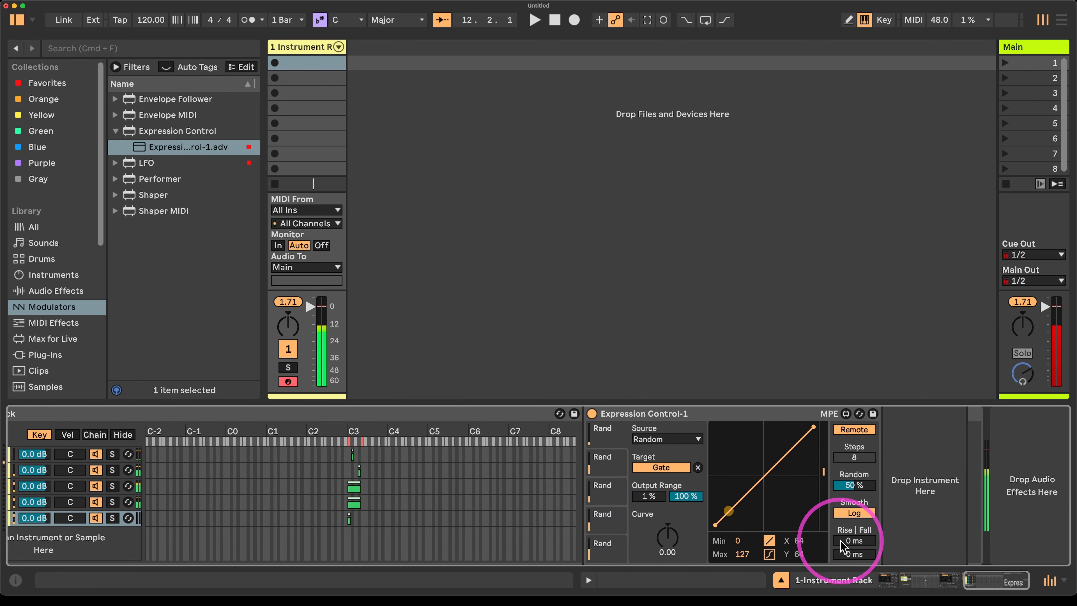
scroll(840, 541, "left", 15)
scroll(695, 543, "left", 15)
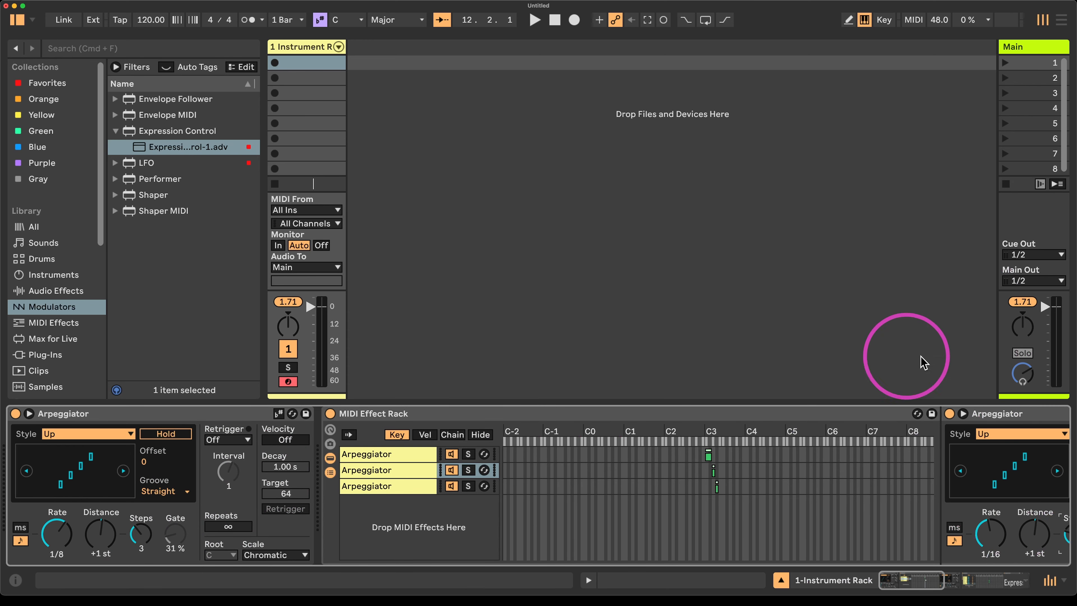
- Add the Expression Control-1 preset as a new chain in the MIDI Effect Rack and narrow its key zone to C3 only
left_click(410, 487)
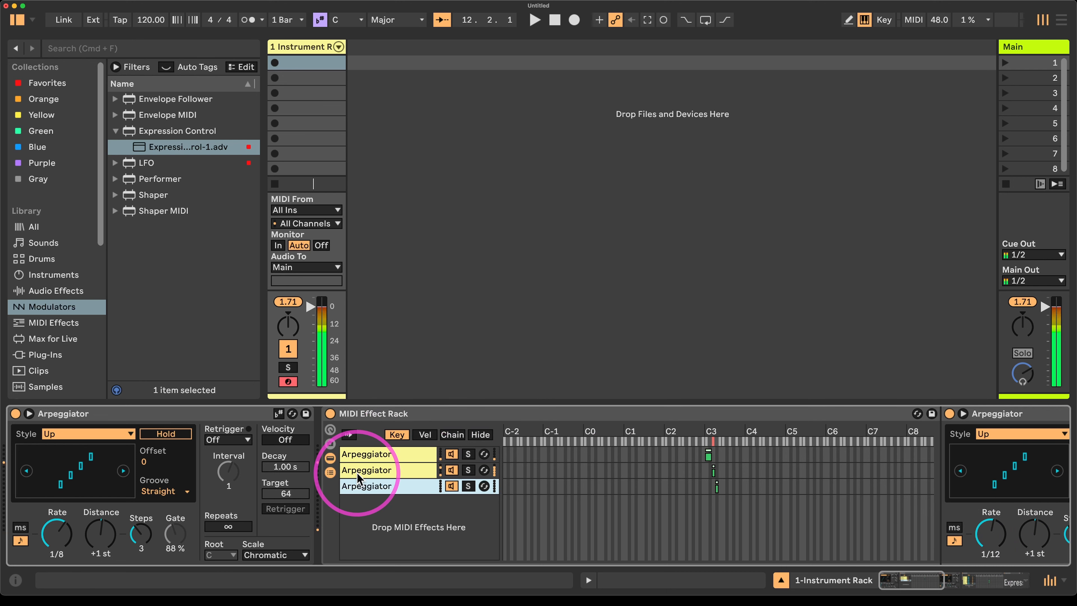
left_click_drag(175, 156, 705, 491)
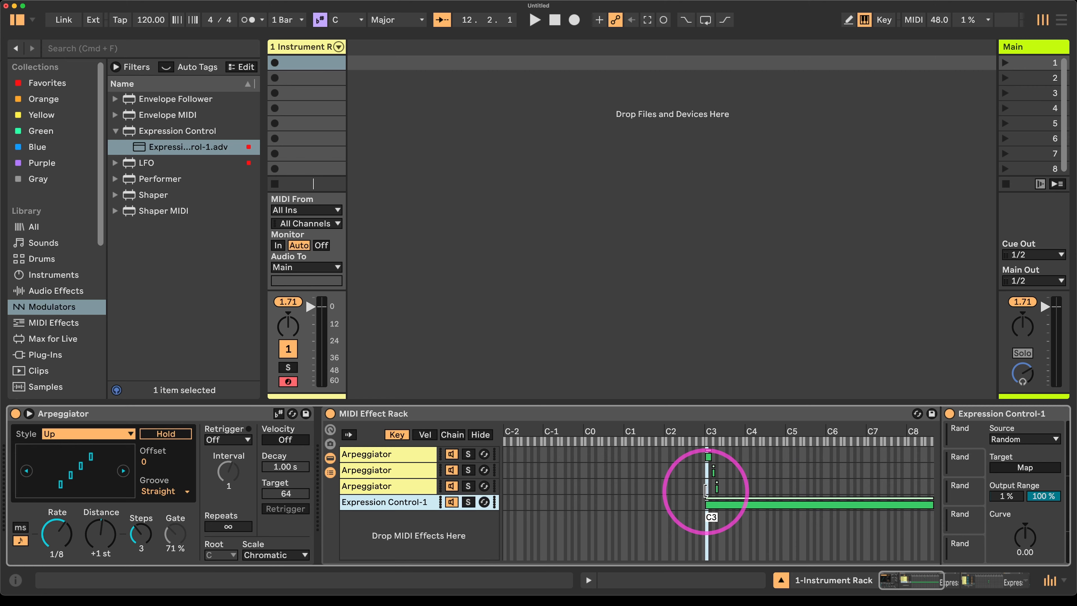
left_click_drag(927, 502, 587, 568)
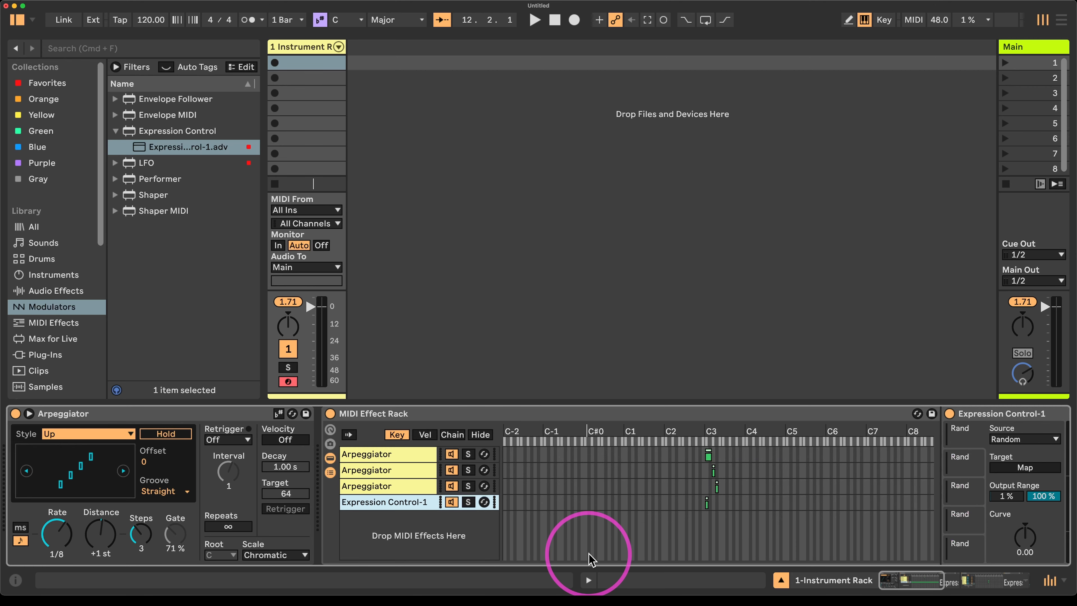
- Map the new Expression Control's Random source to the third chain Arpeggiator's synced Rate and set that Arpeggiator's Steps to 1
scroll(722, 498, "right", 10)
scroll(427, 537, "left", 5)
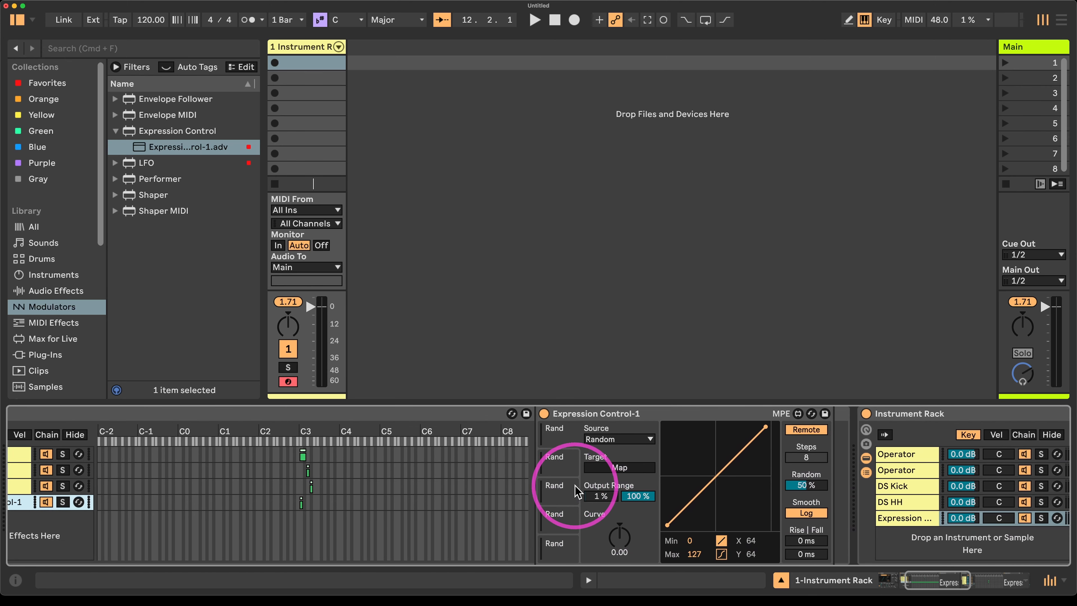
scroll(144, 534, "left", 8)
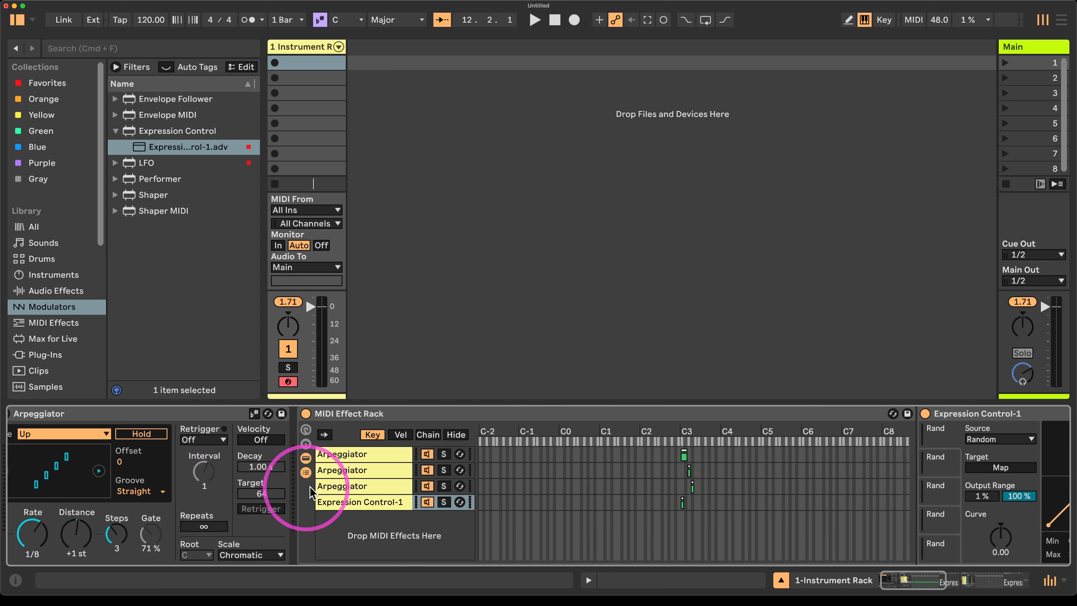
left_click(339, 487)
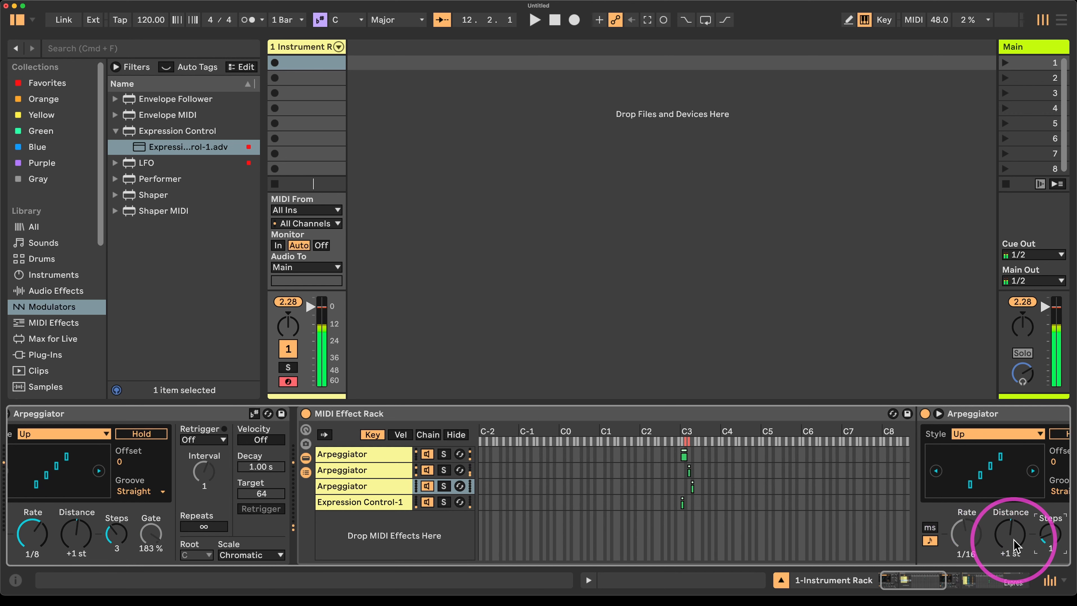
- Set the third chain Arpeggiator's Gate to 33 % and switch its Rate from synced to milliseconds
scroll(1015, 545, "right", 10)
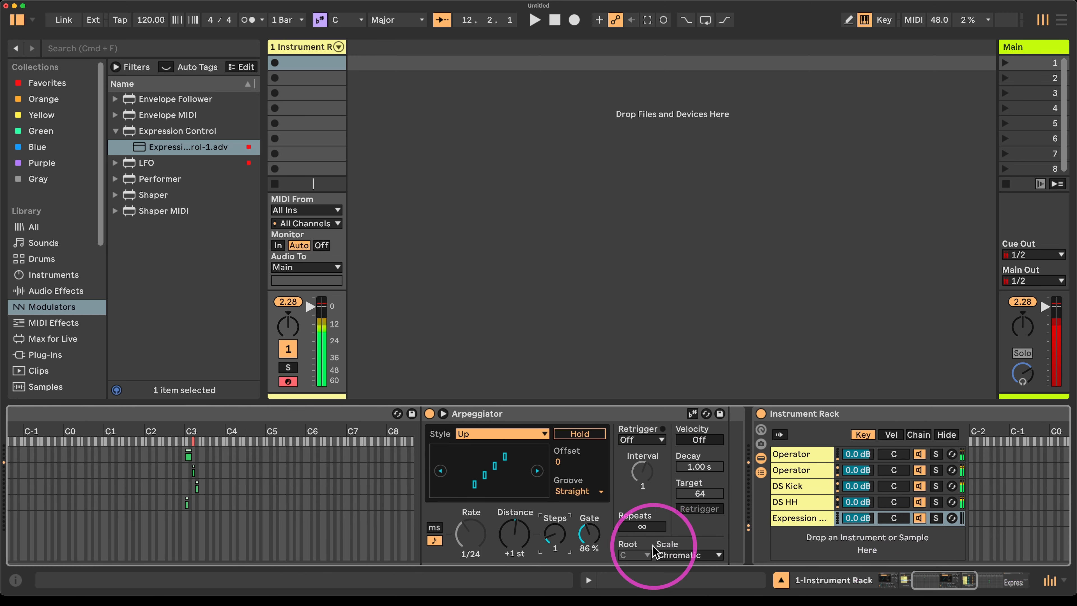
left_click(589, 534)
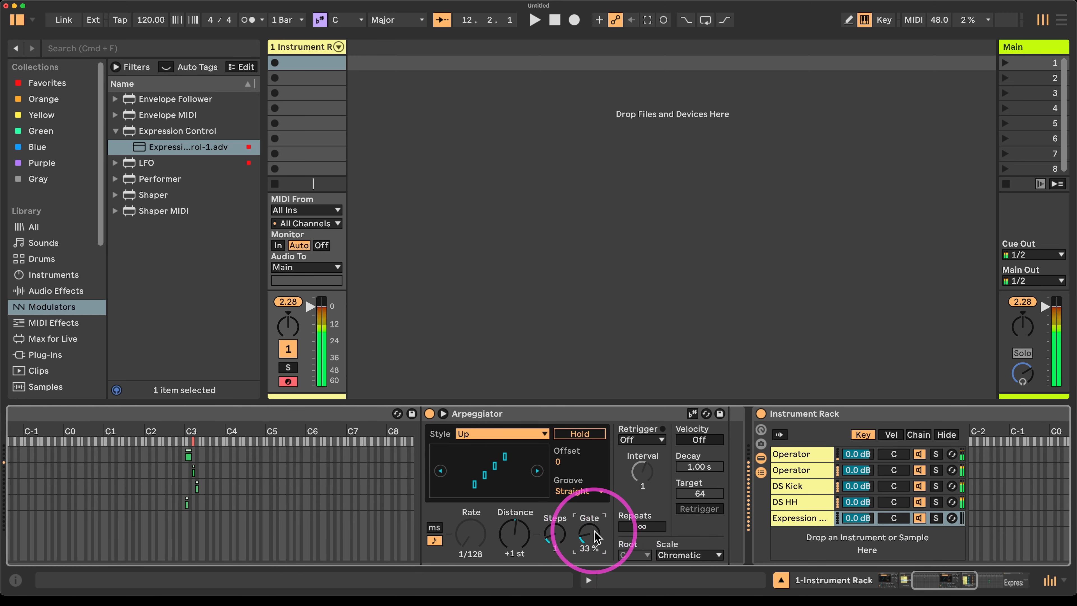
scroll(407, 547, "left", 10)
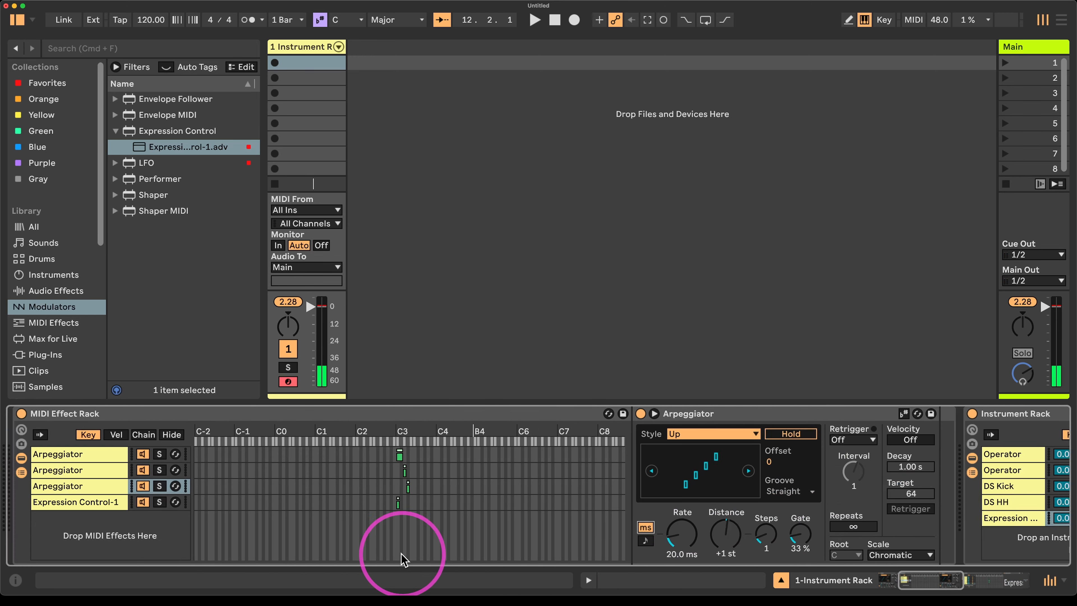
- Replace the Expression Control's Synced Rate mapping with the third chain Arpeggiator's Free Rate
left_click(394, 505)
left_click(876, 510)
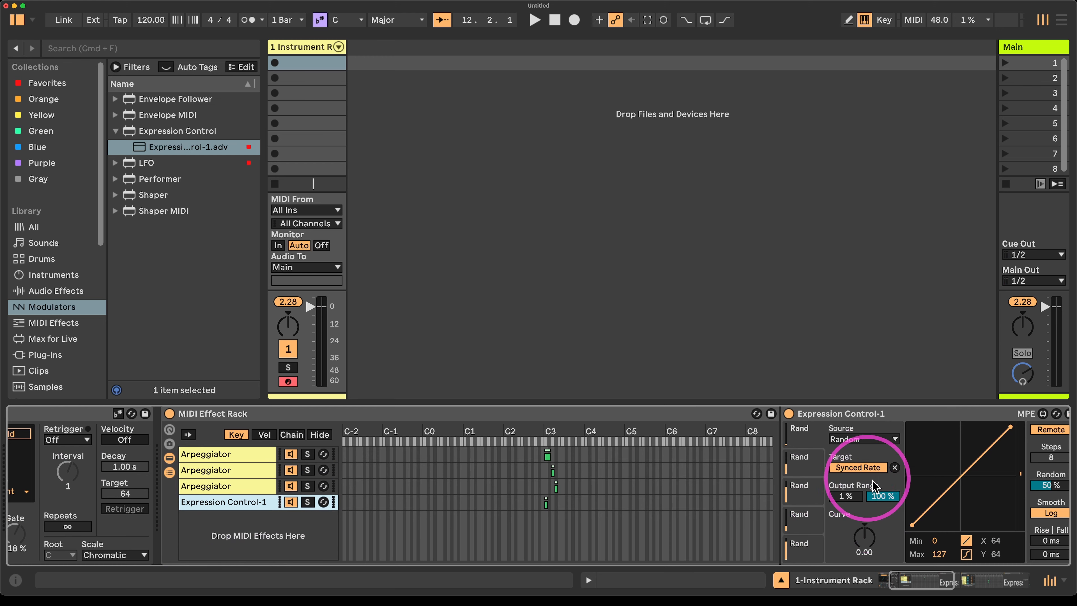
left_click(244, 487)
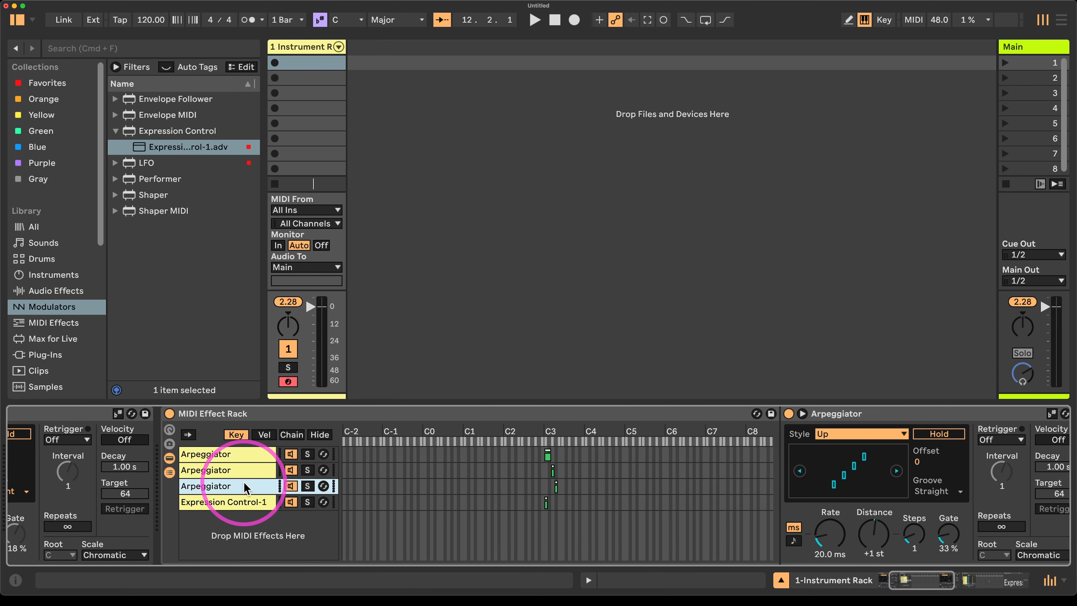
left_click(830, 539)
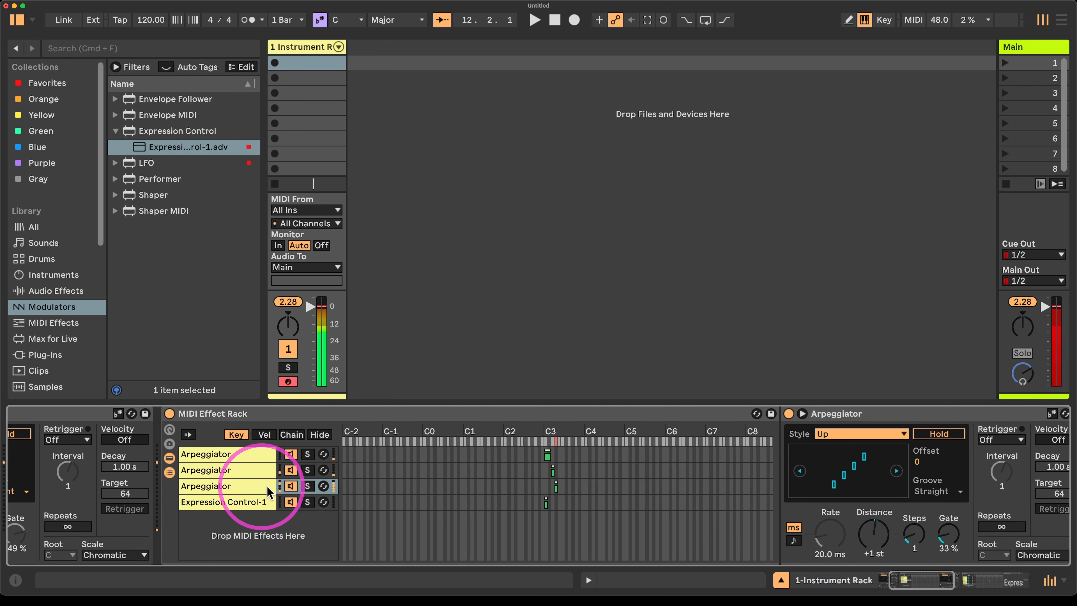
- Smooth the rack's Expression Control modulation with a Rise of 252 ms and a Fall of 409 ms
left_click(260, 505)
scroll(984, 546, "right", 8)
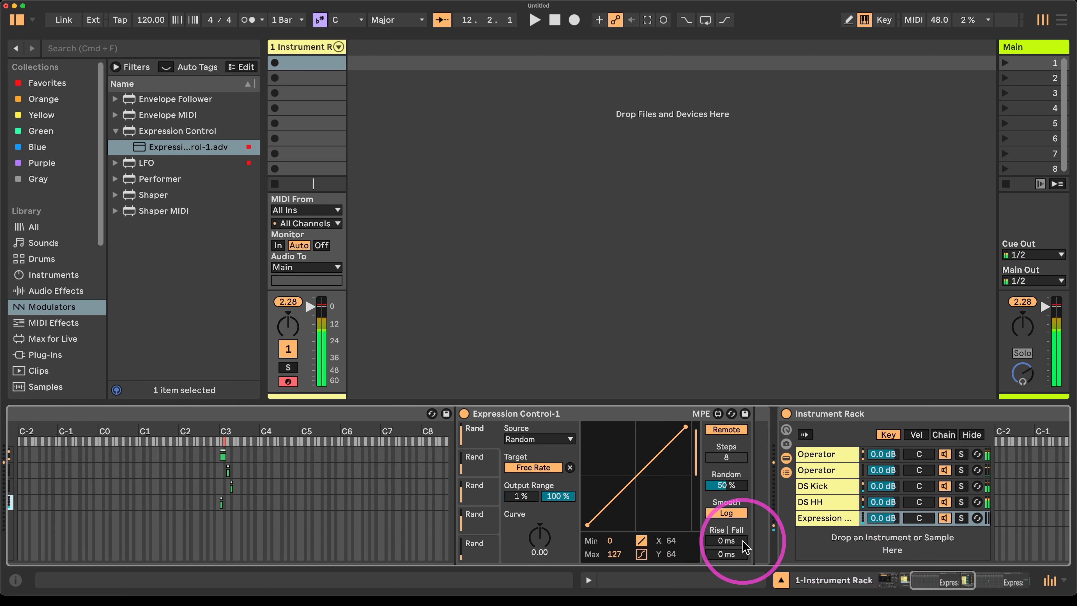
mouse_move(743, 541)
left_mouse_down()
mouse_move(742, 516)
mouse_move(741, 534)
left_mouse_up()
left_click_drag(726, 539, 724, 548)
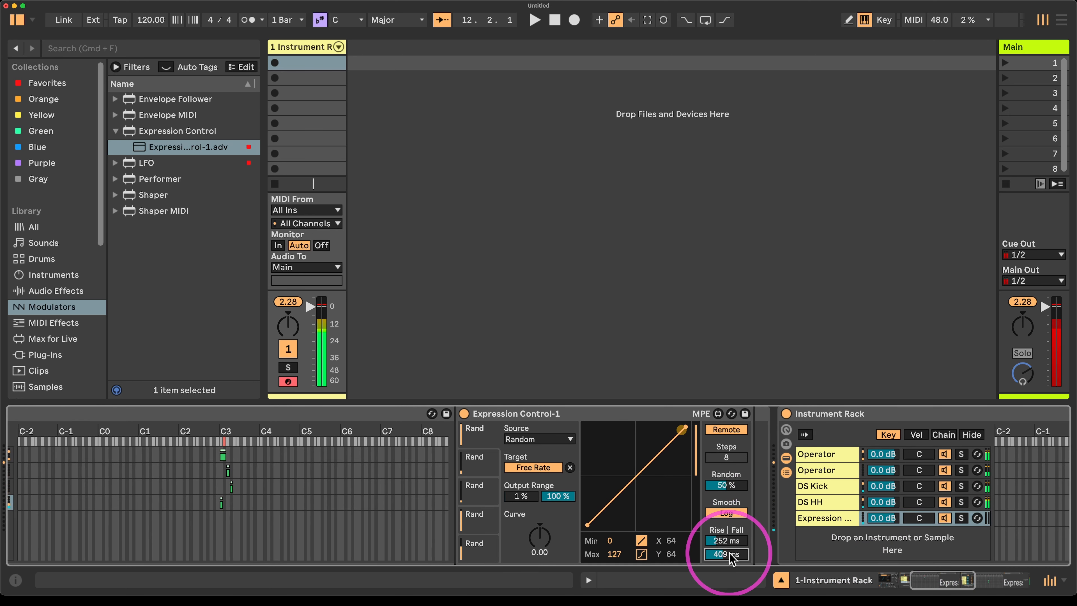
- Raise the third chain Arpeggiator's Gate to 52 %
scroll(221, 505, "left", 8)
left_click(271, 486)
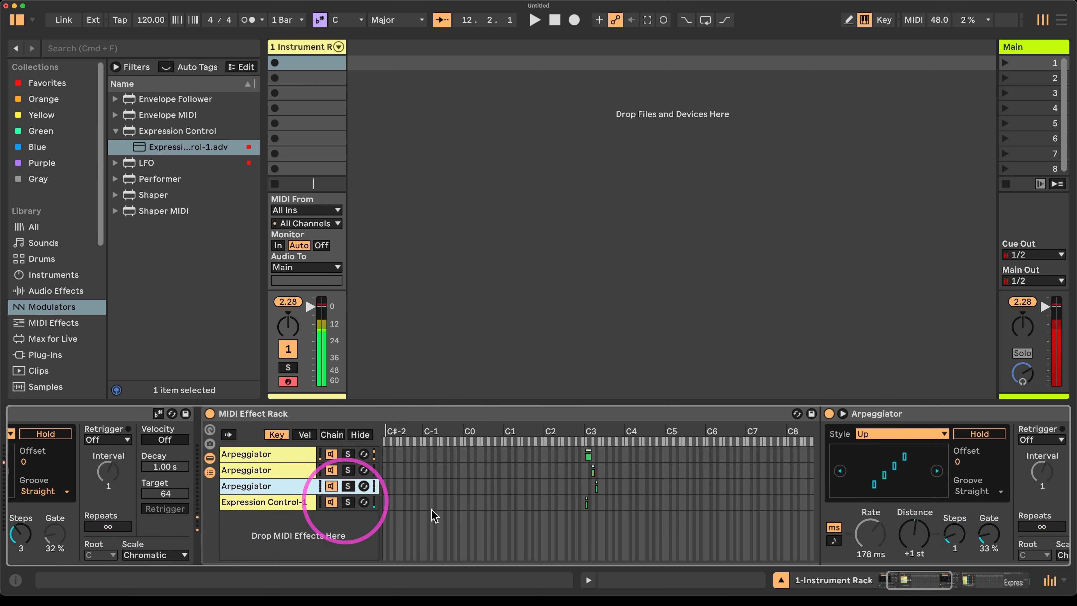
left_click(988, 534)
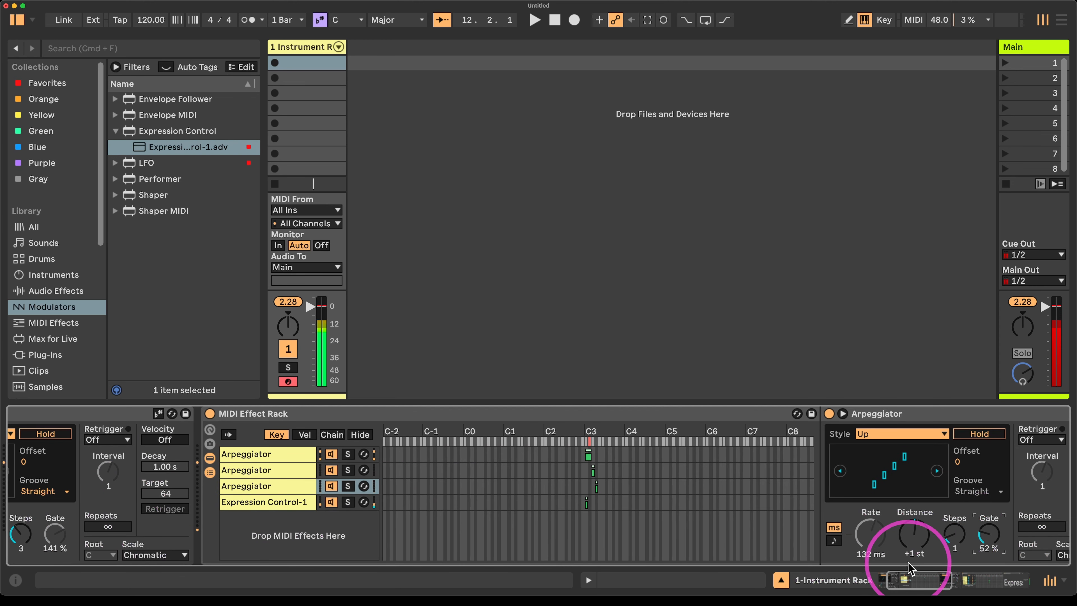
- Look over the third chain's Arpeggiator and the Instrument Rack's chains and key zones, and start playback
scroll(953, 539, "right", 10)
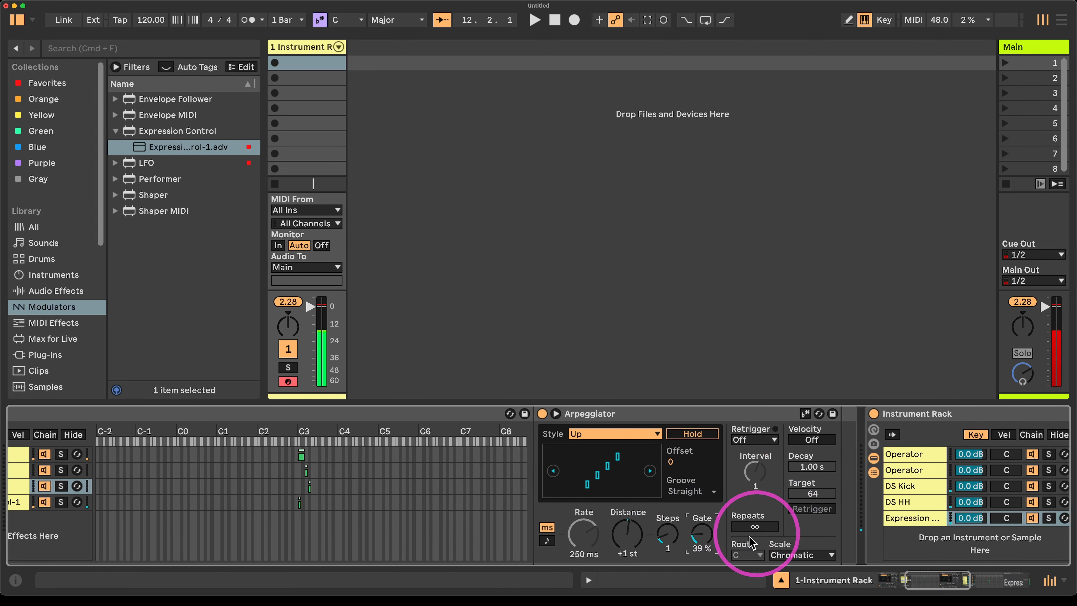
scroll(750, 551, "right", 7)
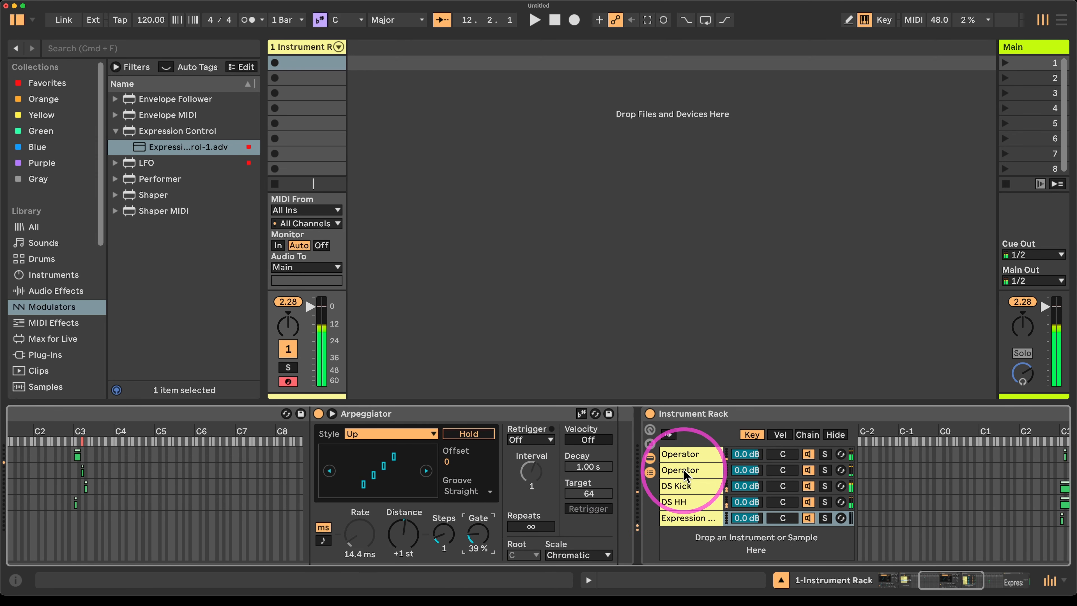
scroll(670, 483, "right", 5)
scroll(822, 493, "right", 4)
scroll(512, 443, "left", 4)
key("space")
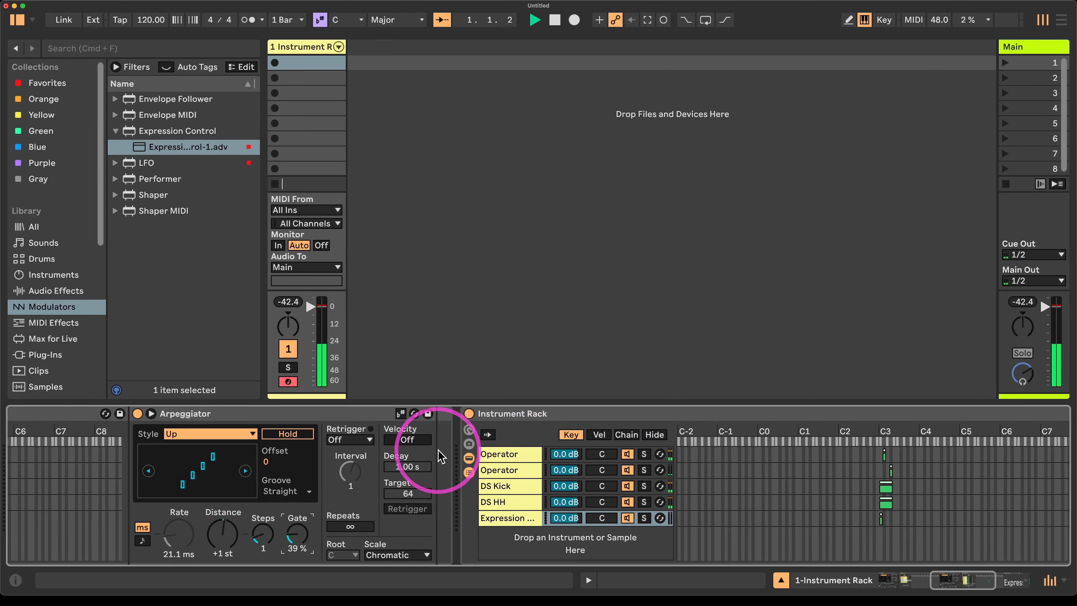
- Collapse the MIDI Effect Rack and the Instrument Rack, and browse the Drums library
scroll(438, 450, "left", 10)
scroll(169, 416, "left", 8)
double_click(415, 417)
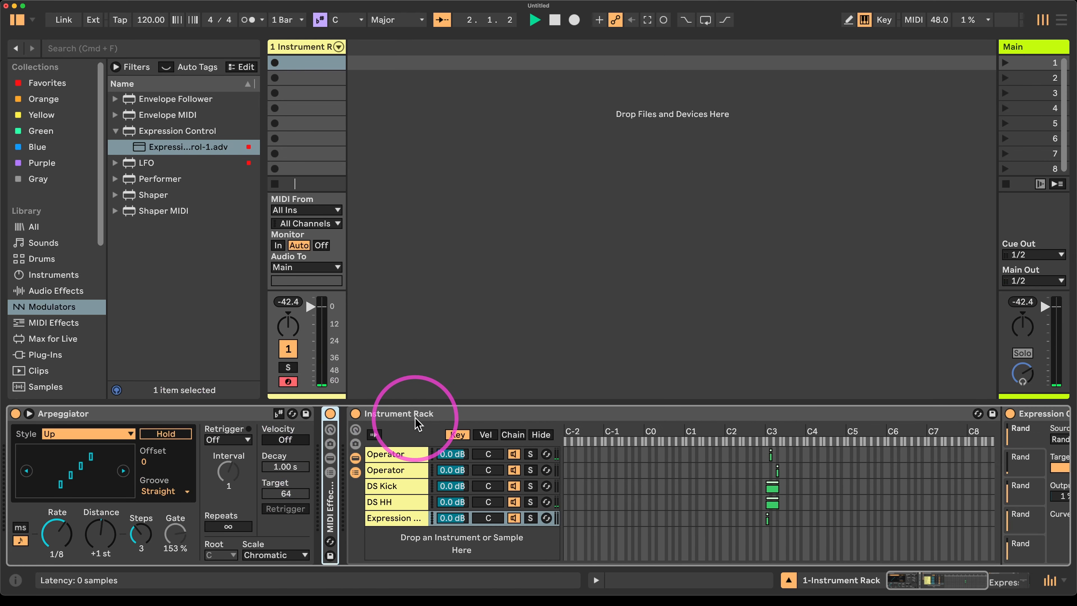
double_click(441, 412)
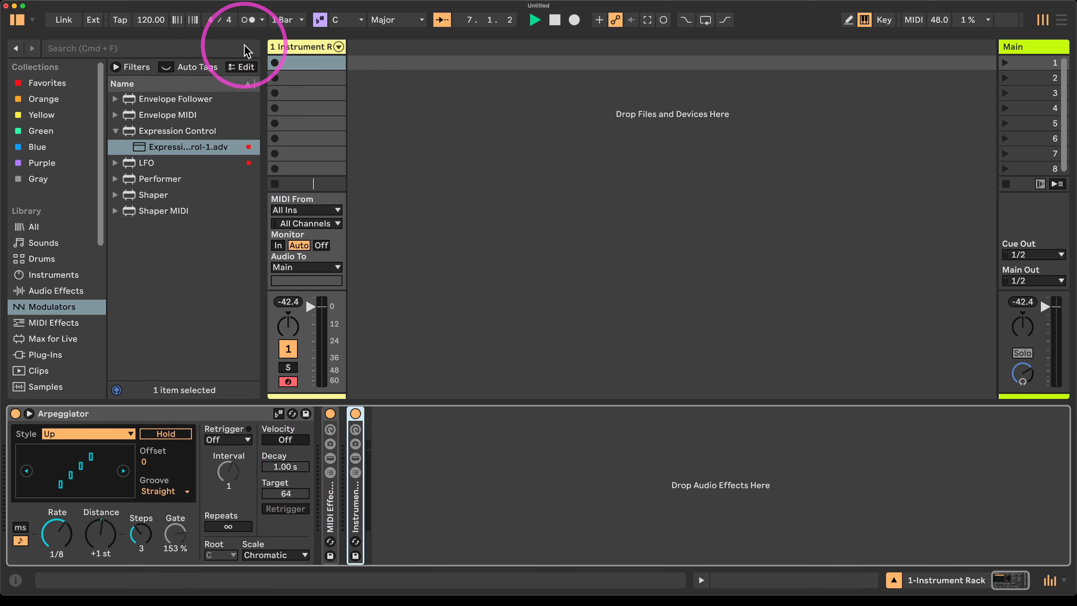
left_click(81, 259)
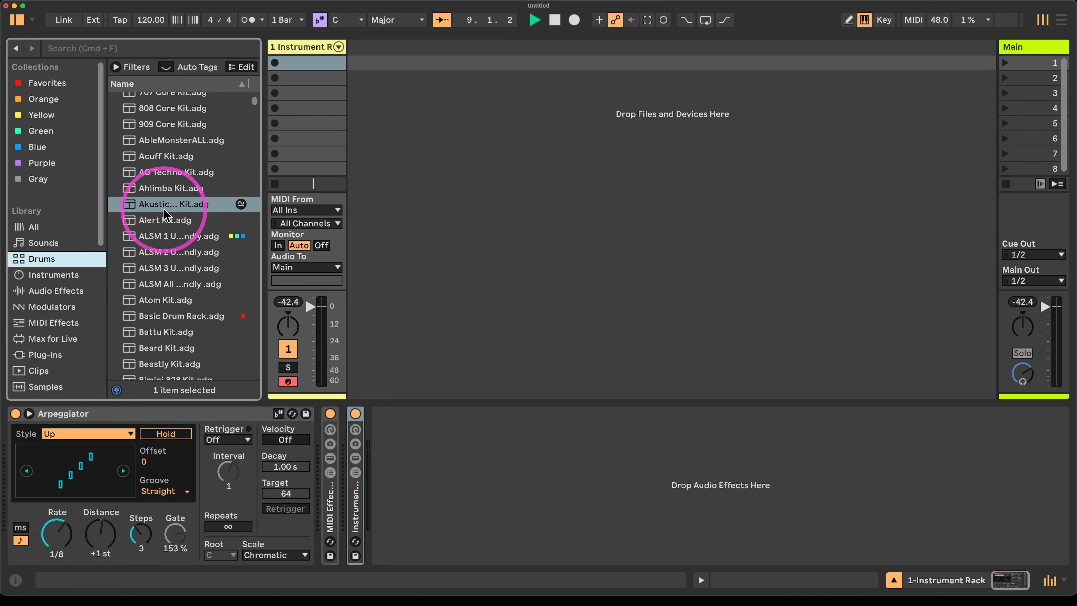
left_click_drag(164, 210, 293, 235)
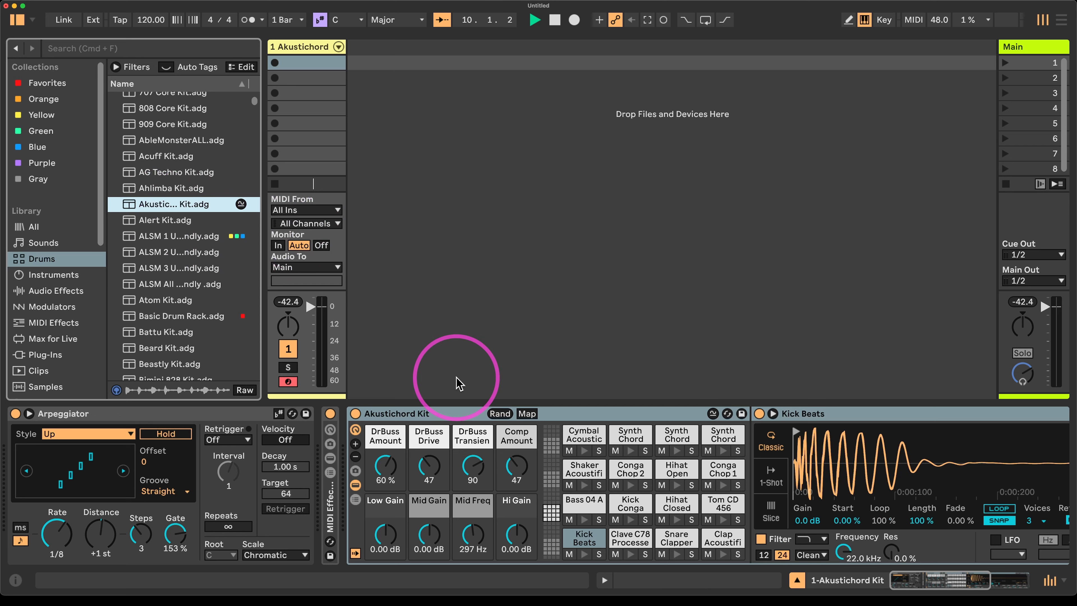
key("super+z")
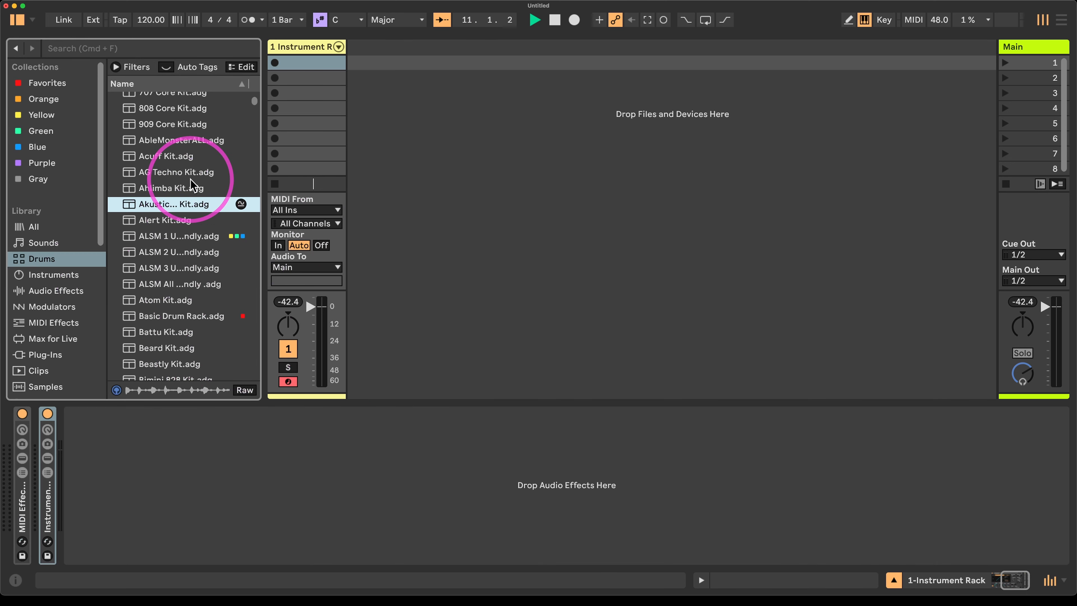
scroll(165, 416, "left", 5)
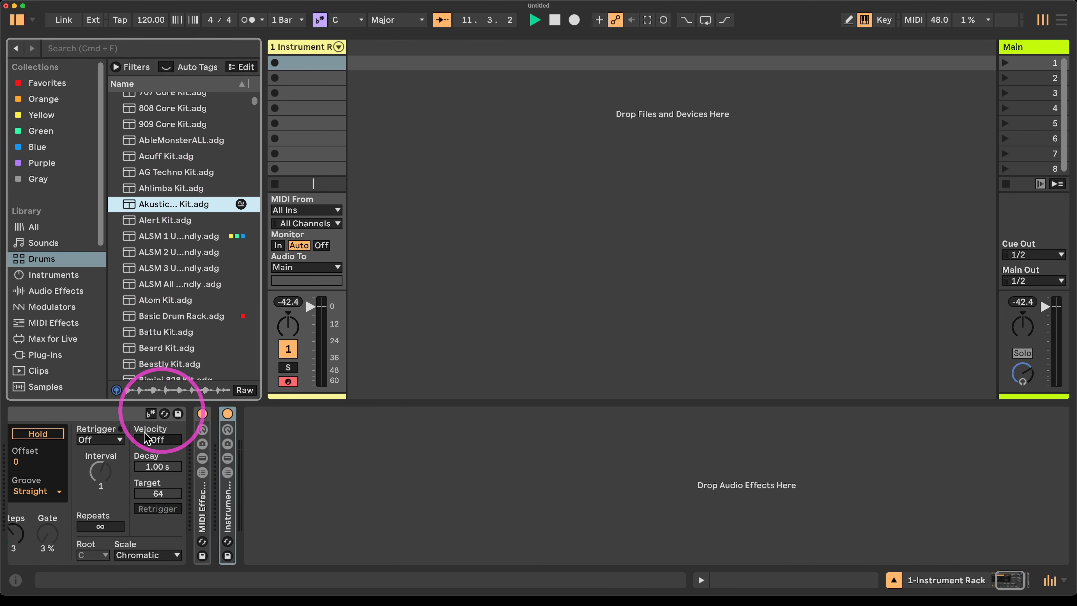
- Preview drum kits in the Drums library, including Ahlimba Kit, Beard Kit, Battu Kit, Basic Drum Rack and Cashon Kit
left_click(187, 188)
left_click(164, 348)
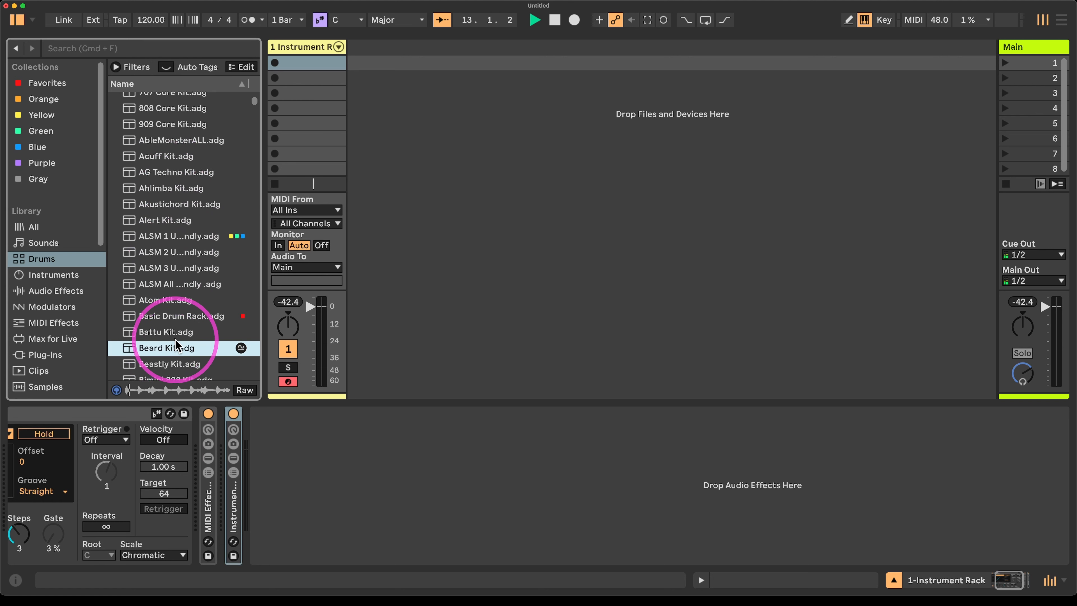
left_click(173, 334)
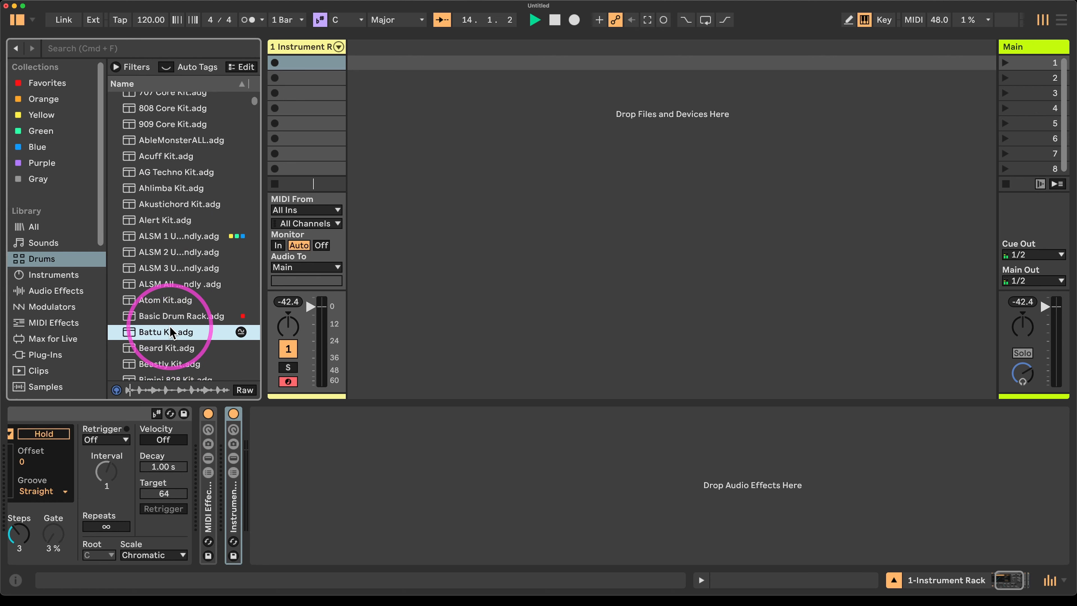
left_click(153, 316)
scroll(148, 327, "down", 6)
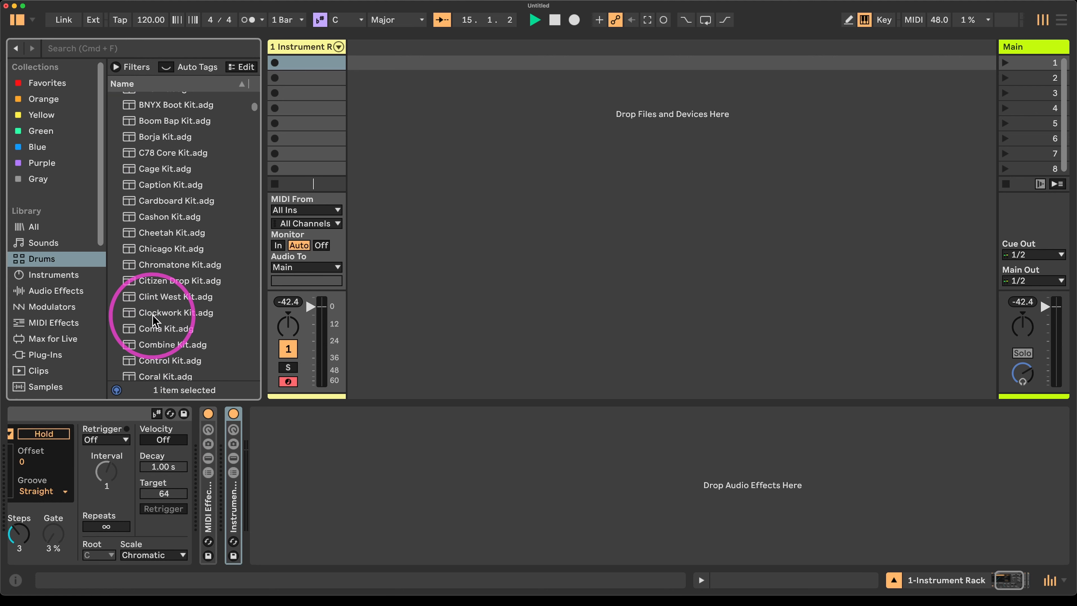
left_click(168, 217)
- Load Basic Drum Rack onto a new MIDI track and create an empty clip in its first slot
scroll(178, 218, "up", 5)
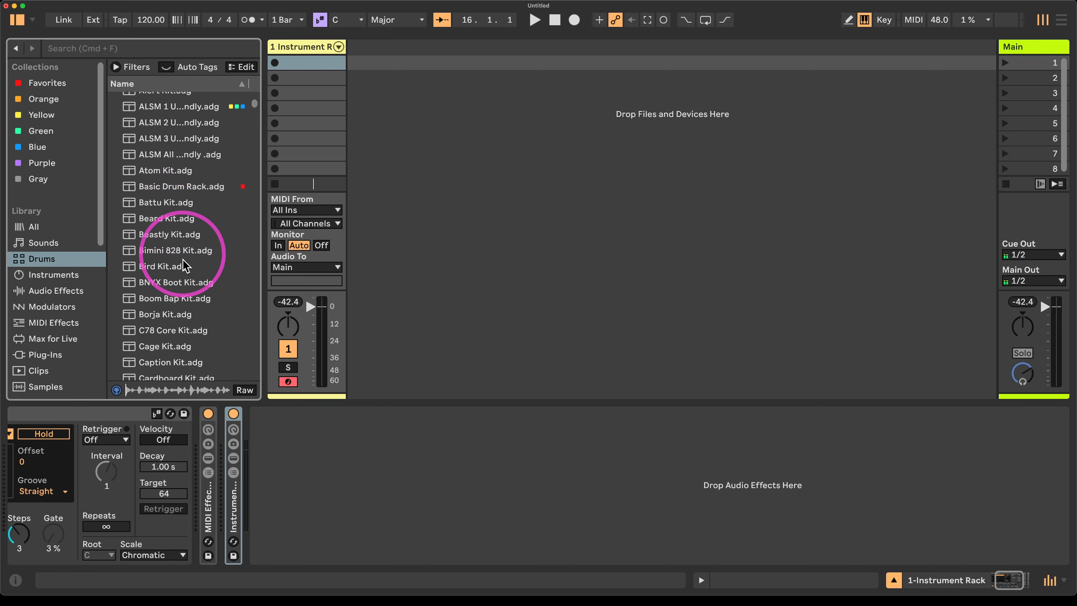
left_click_drag(148, 186, 365, 128)
double_click(396, 64)
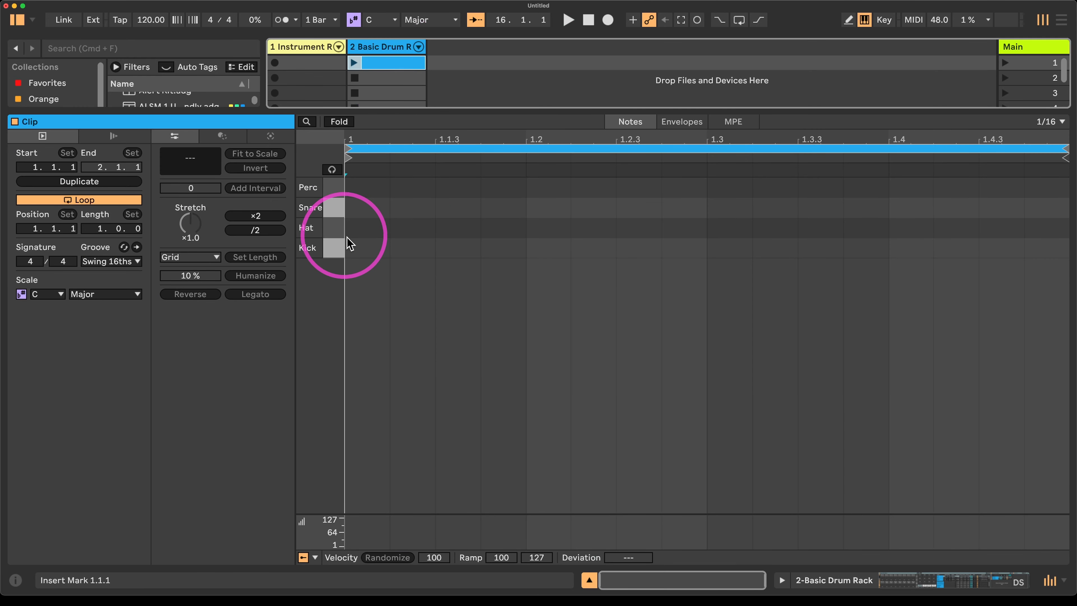
- Examine the devices on the Basic Drum Rack's Kick, Hat, Snare and Perc chains
left_click(397, 47)
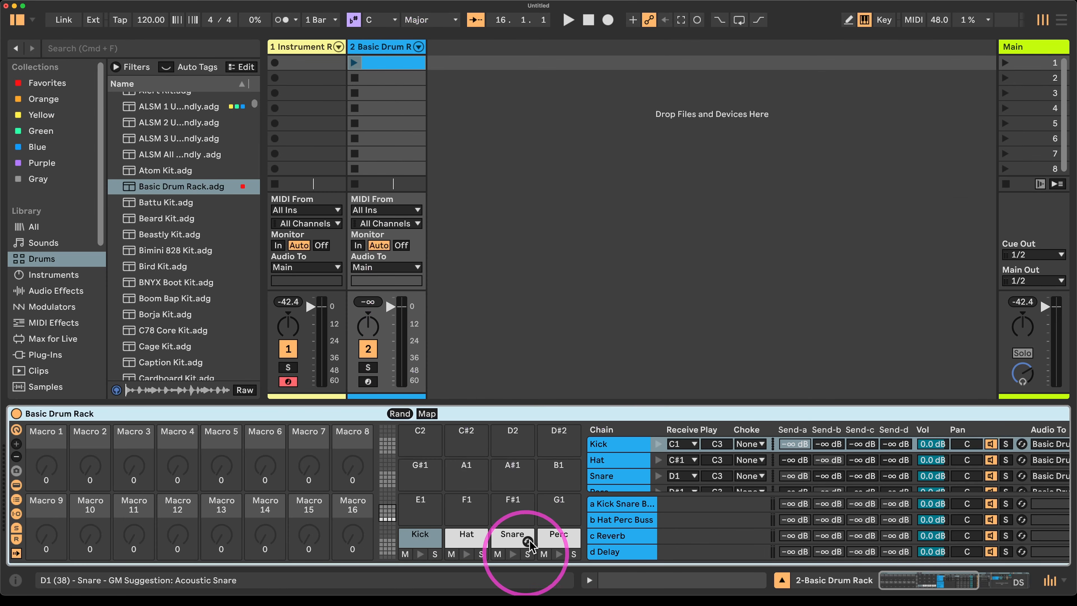
left_click(619, 444)
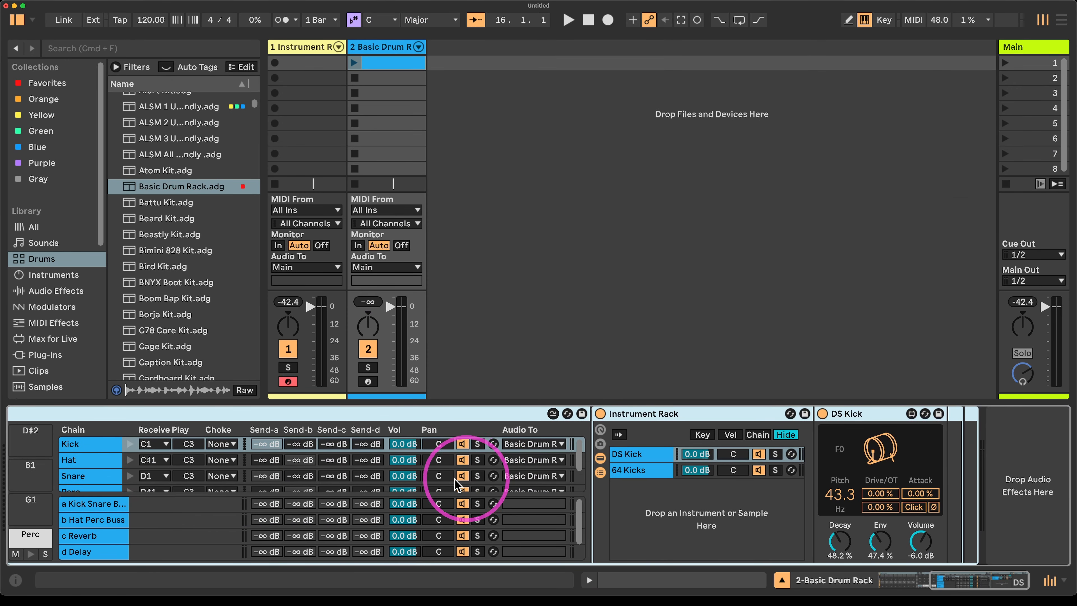
left_click(87, 461)
left_click(88, 446)
left_click(88, 461)
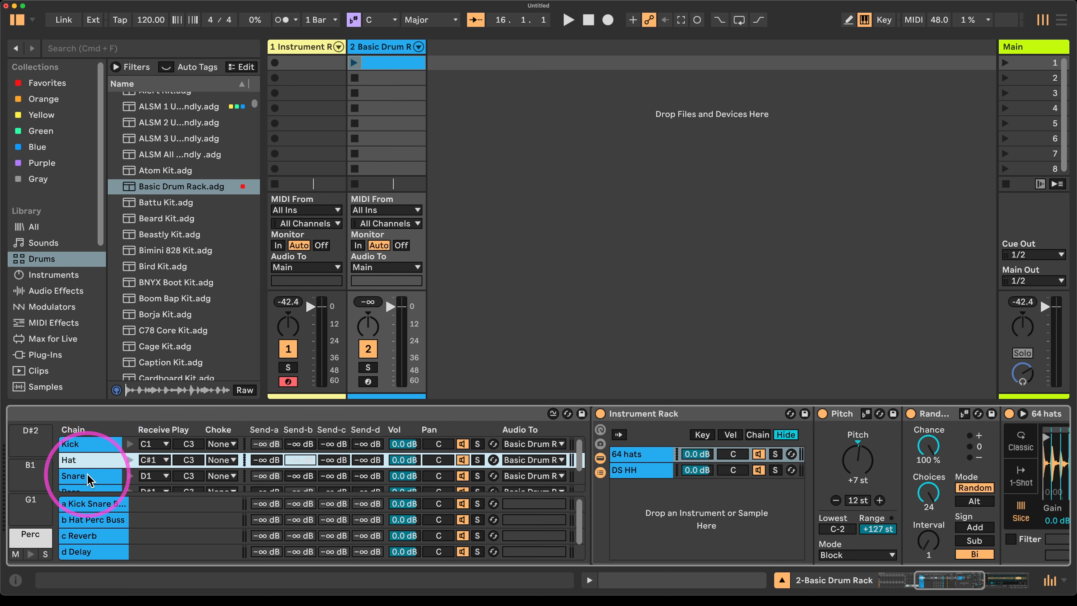
left_click(87, 477)
scroll(88, 487, "down", 1)
left_click(93, 487)
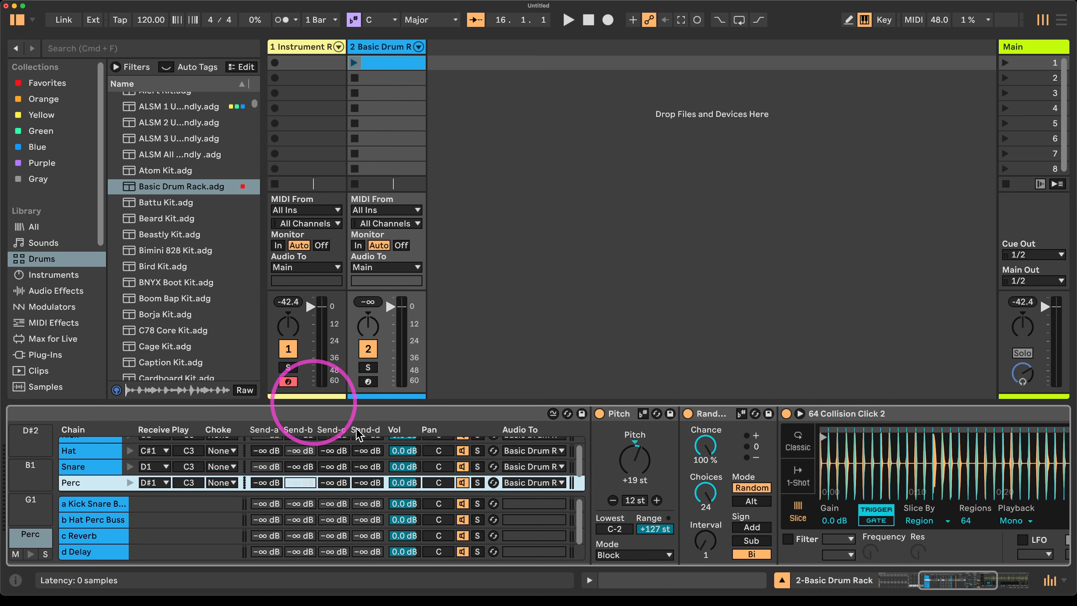
- Revisit the Hat chain and inspect the Kick chain's nested Instrument Rack, including the devices on its 64 Kicks chain
left_click(103, 449)
scroll(103, 449, "up", 1)
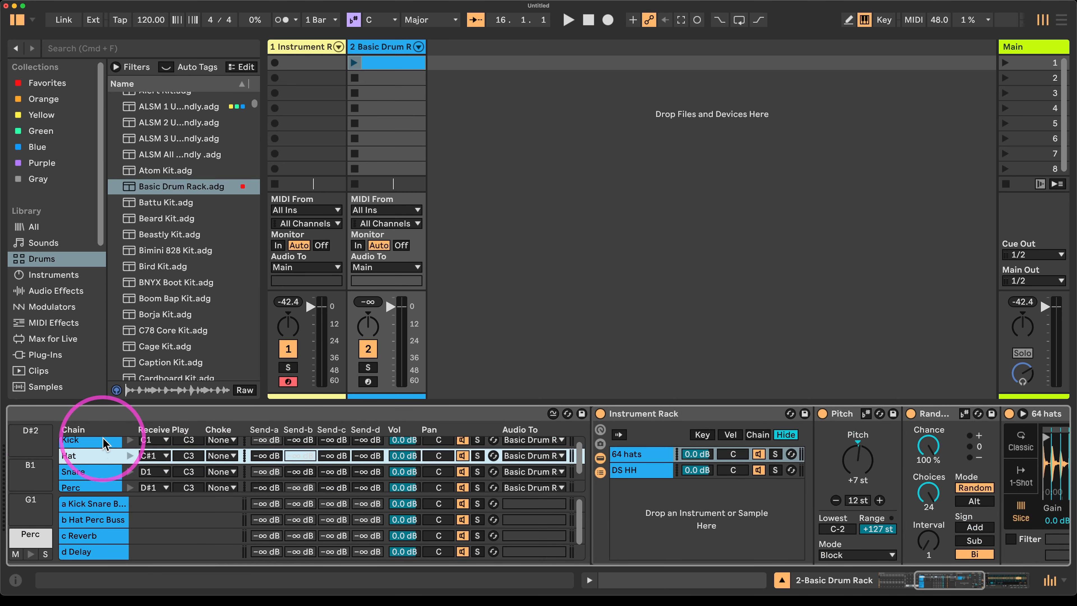
left_click(89, 444)
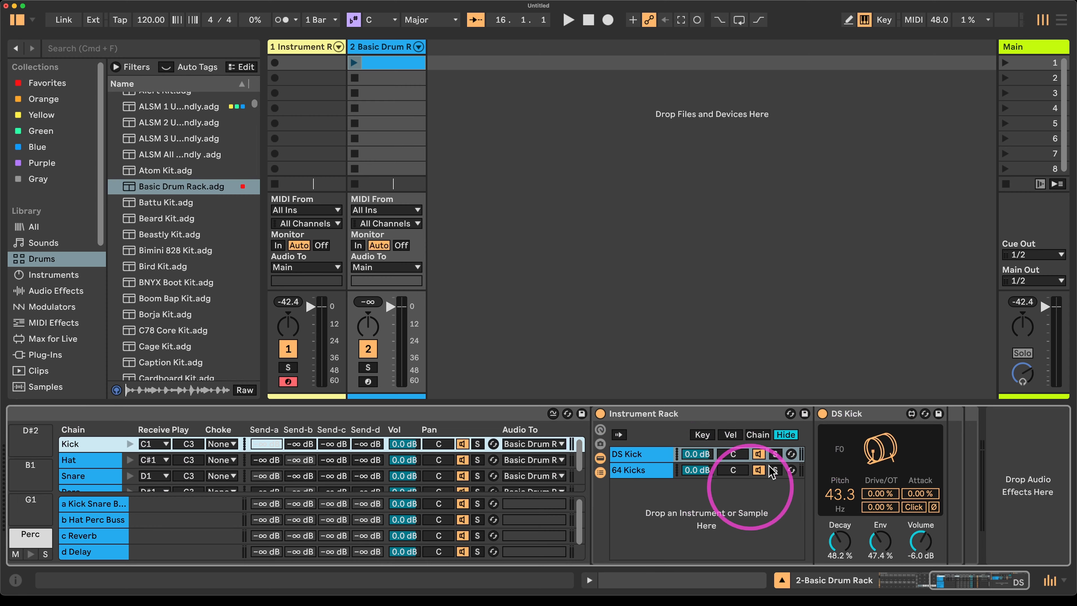
left_click(636, 469)
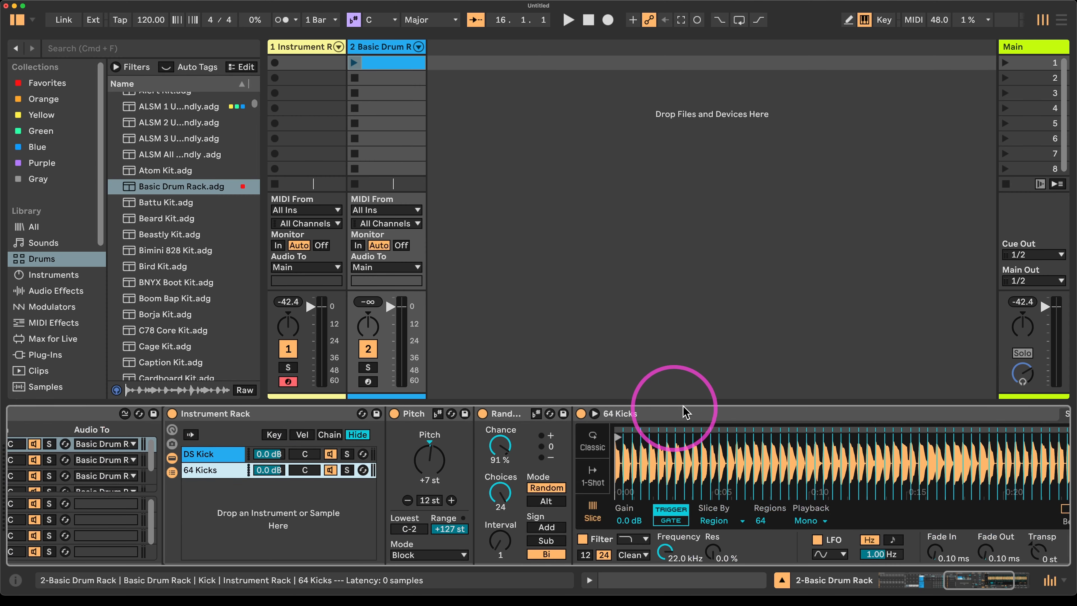
scroll(781, 440, "left", 10)
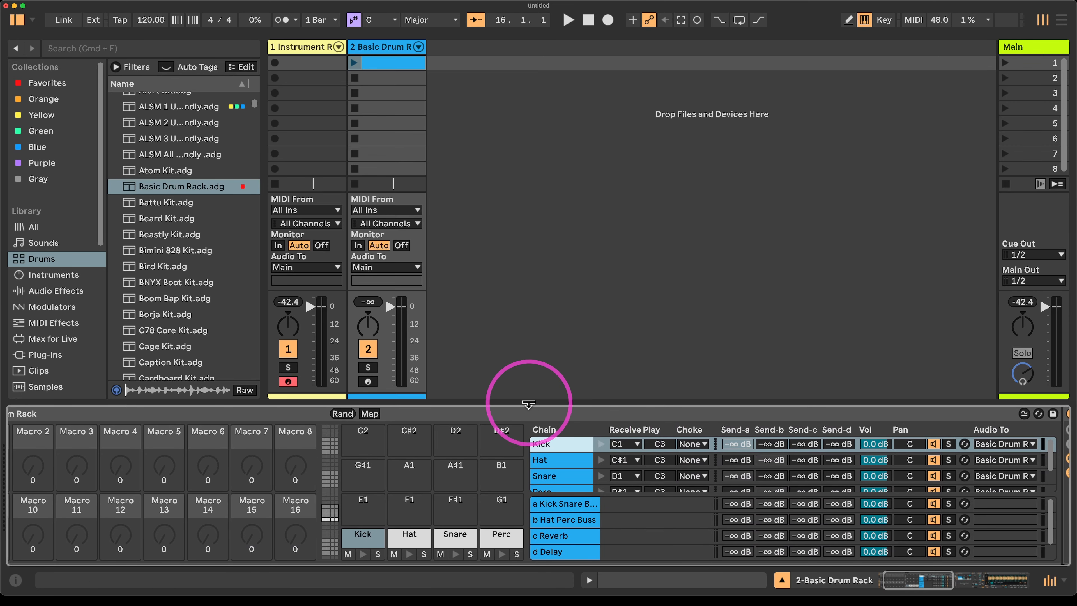
- Program the drum clip with a Kick on beat 1, Hats on beats 2 and 4 and a Snare on beat 3, and launch it
left_click(402, 68)
double_click(401, 67)
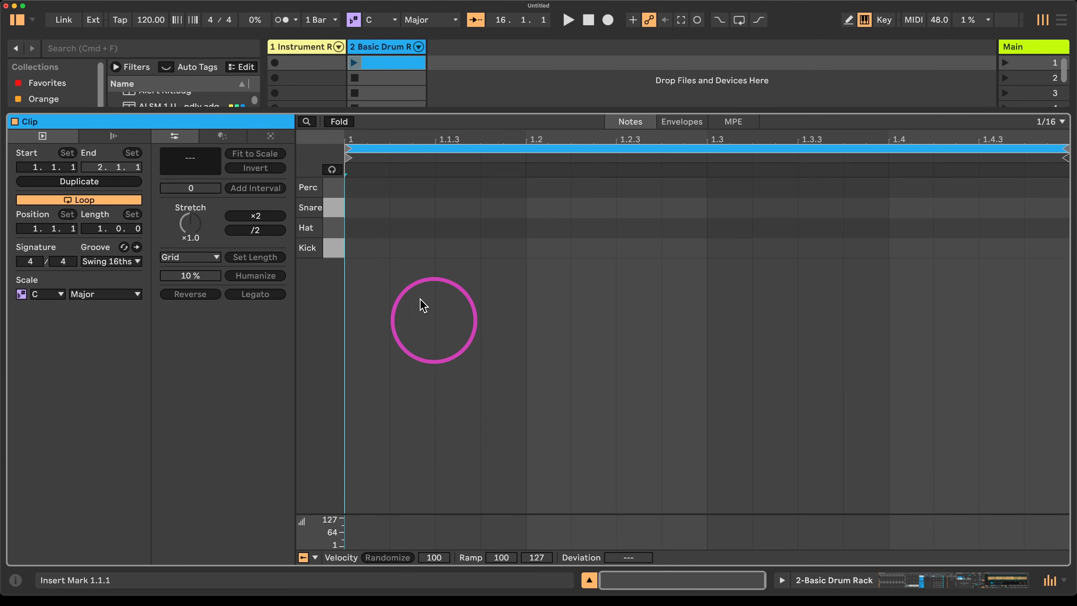
double_click(377, 246)
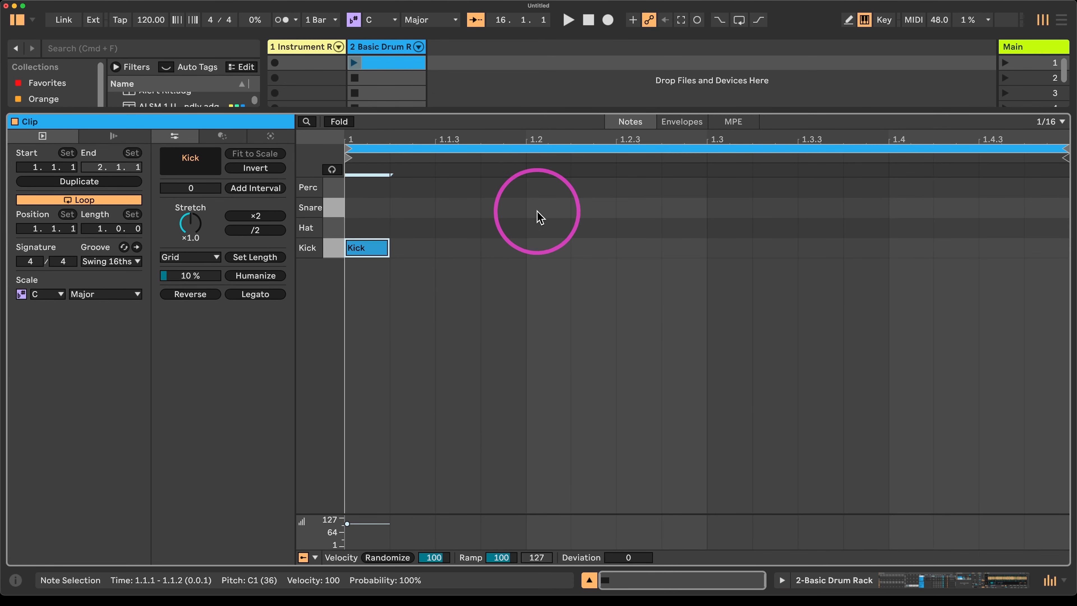
double_click(535, 228)
double_click(721, 207)
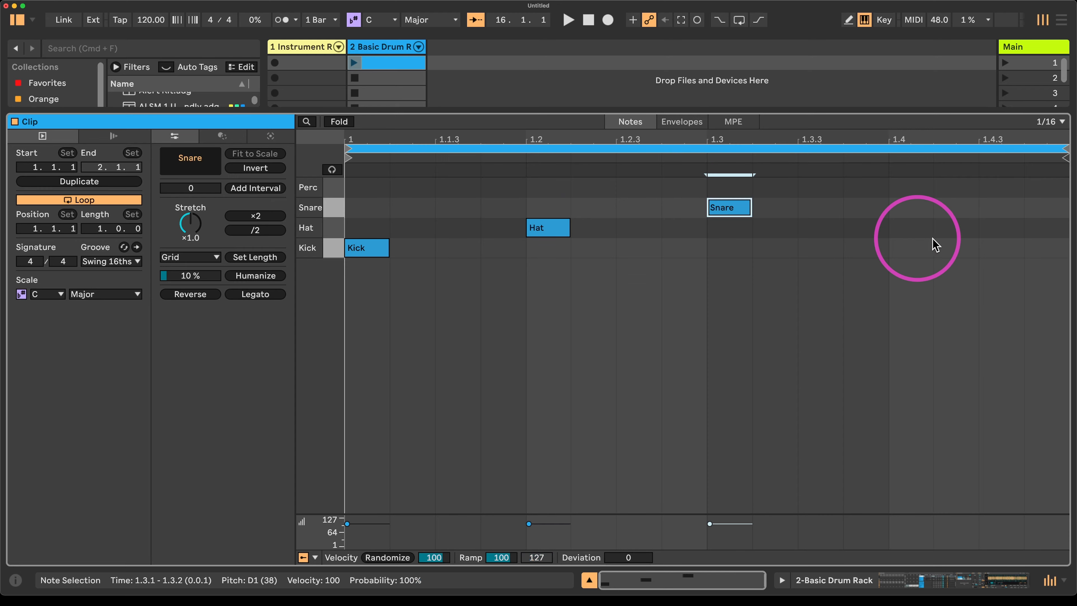
double_click(911, 229)
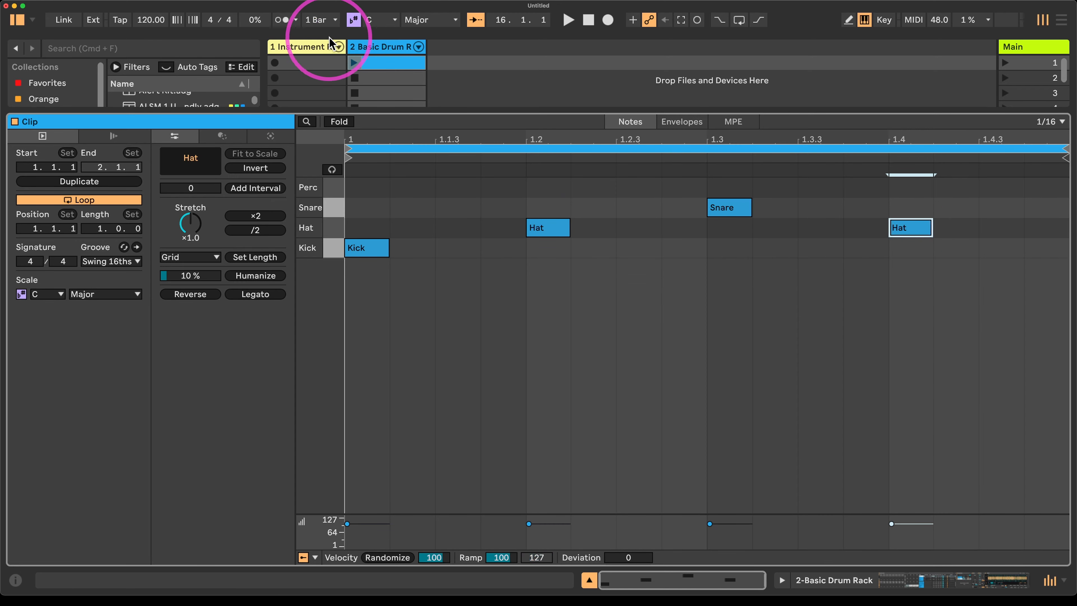
left_click(355, 64)
- Add a Kick on beat 3 of the drum clip and lower the drum track's volume to -11.7 dB
double_click(733, 248)
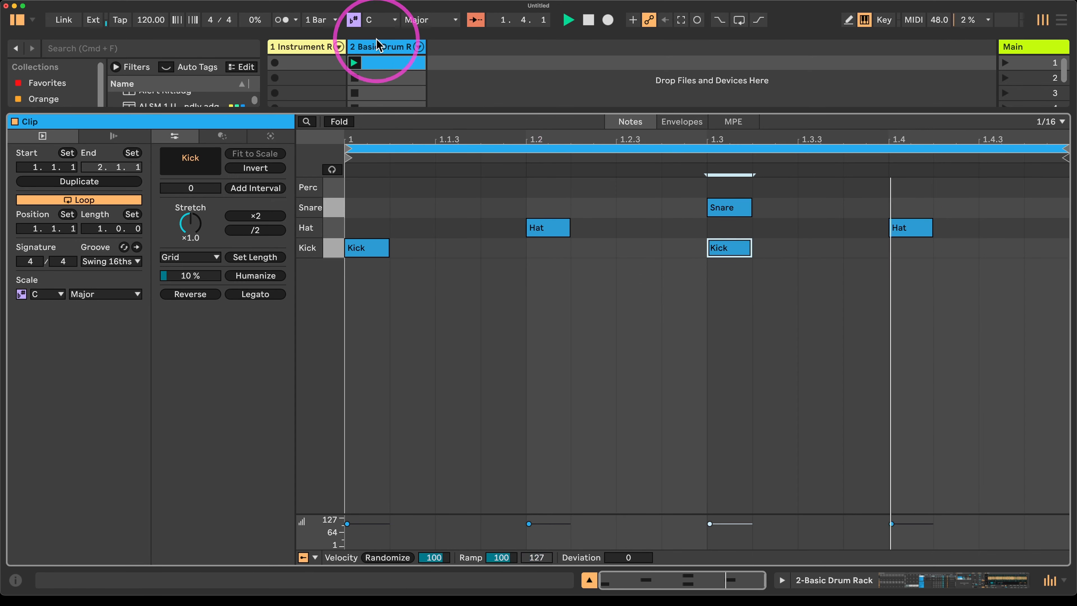
left_click(384, 47)
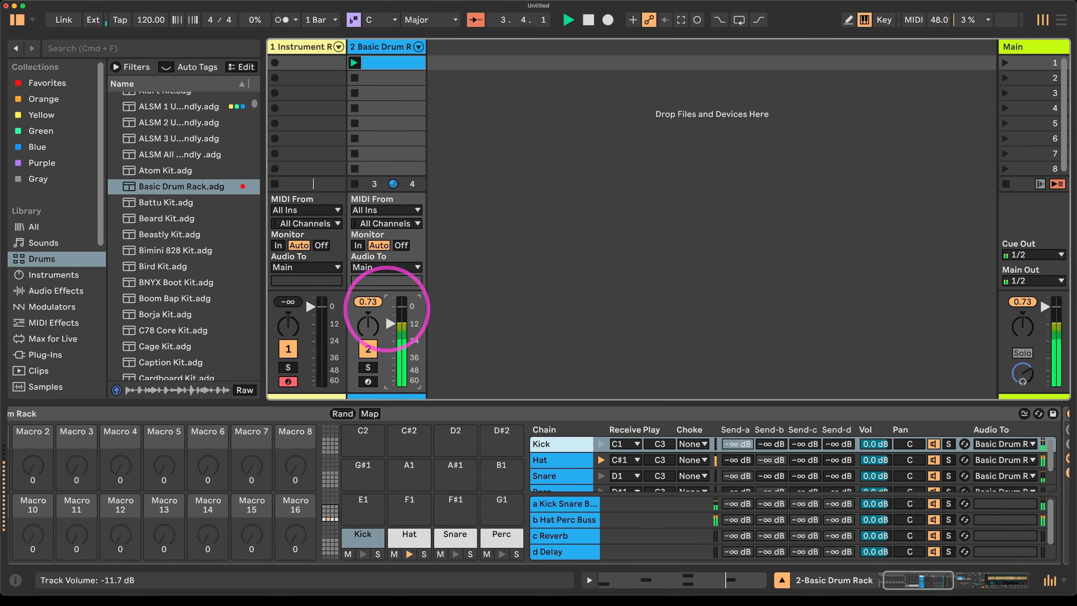
- Create an empty MIDI clip in the first slot of the Instrument Rack track and launch it
left_click(316, 64)
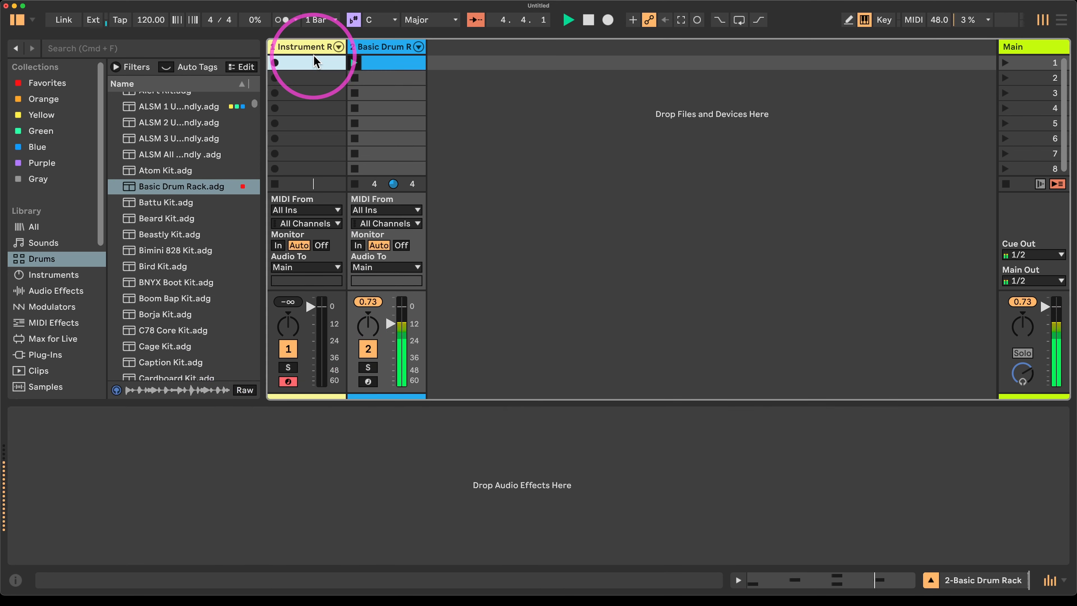
double_click(315, 62)
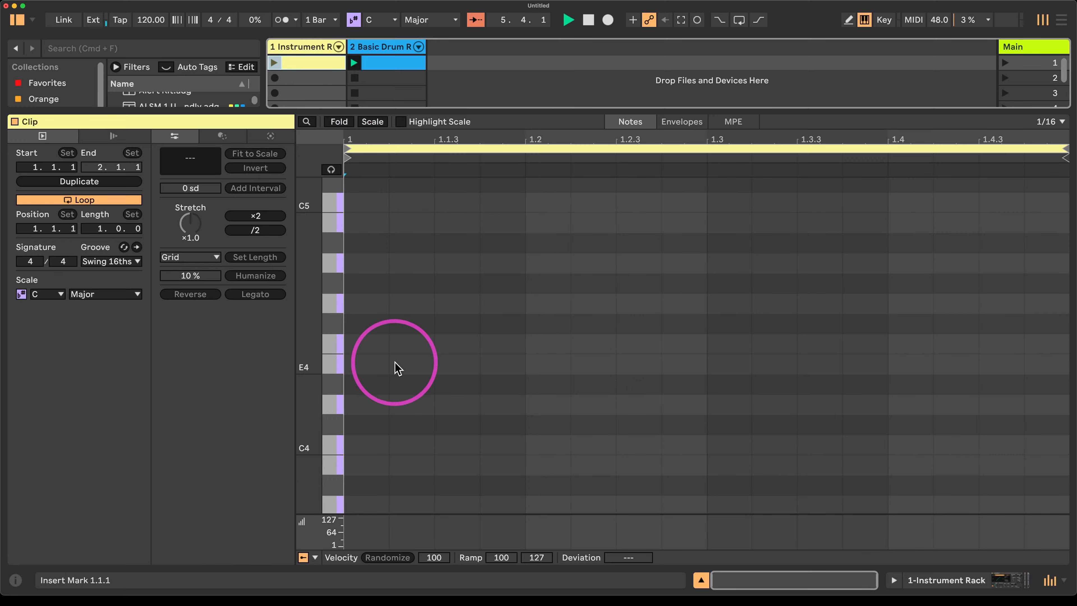
scroll(394, 348, "down", 6)
left_click(275, 62)
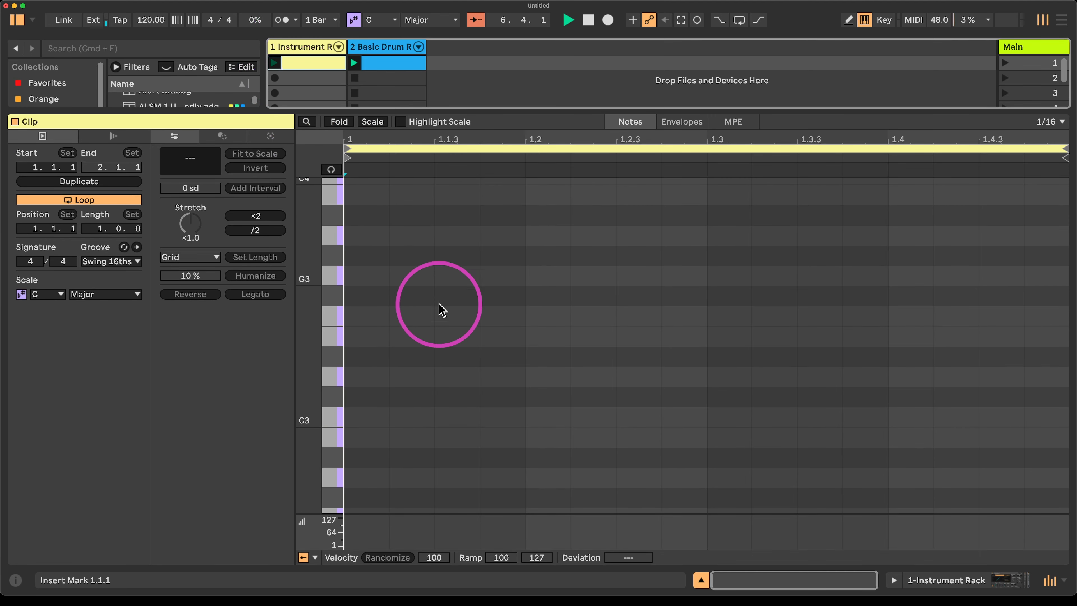
- Set the clip's note grid to 1/8 and add a C3 note at 1.1.3
key("super+2")
left_click(516, 410)
key("super+2")
key("super+2")
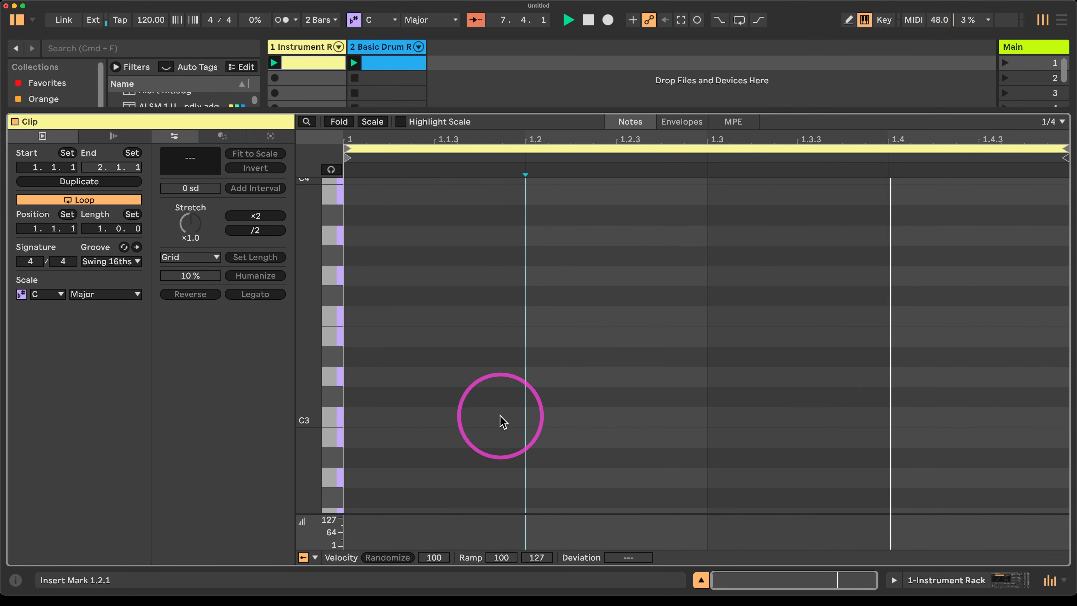
key("super+1")
double_click(496, 416)
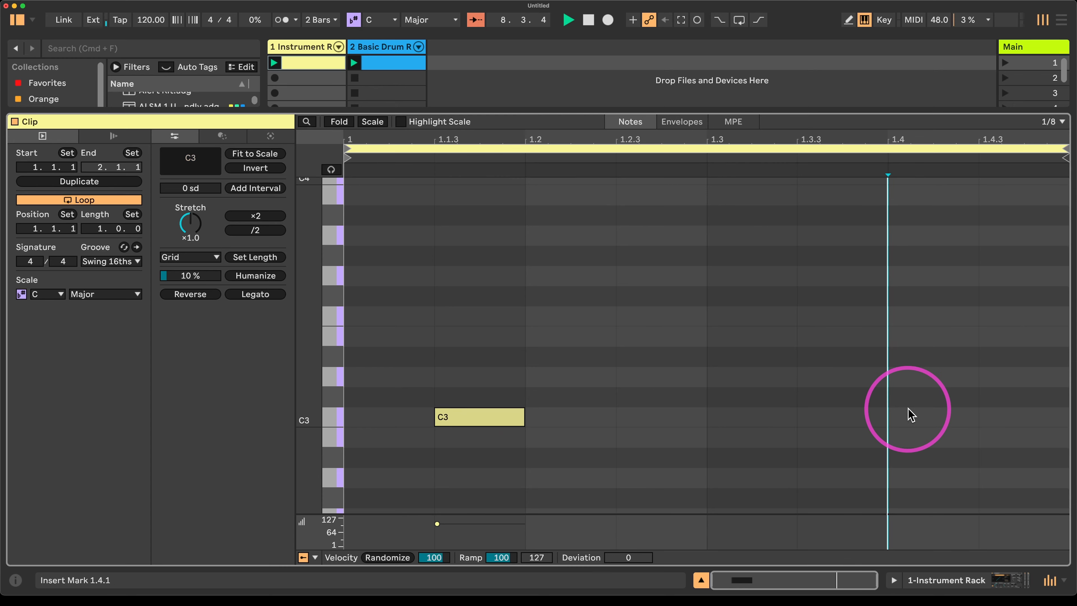
- Add a C3 note at 1.4 lengthened to the end of the bar, and duplicate the clip's loop to two bars
double_click(910, 415)
key("shift+Right")
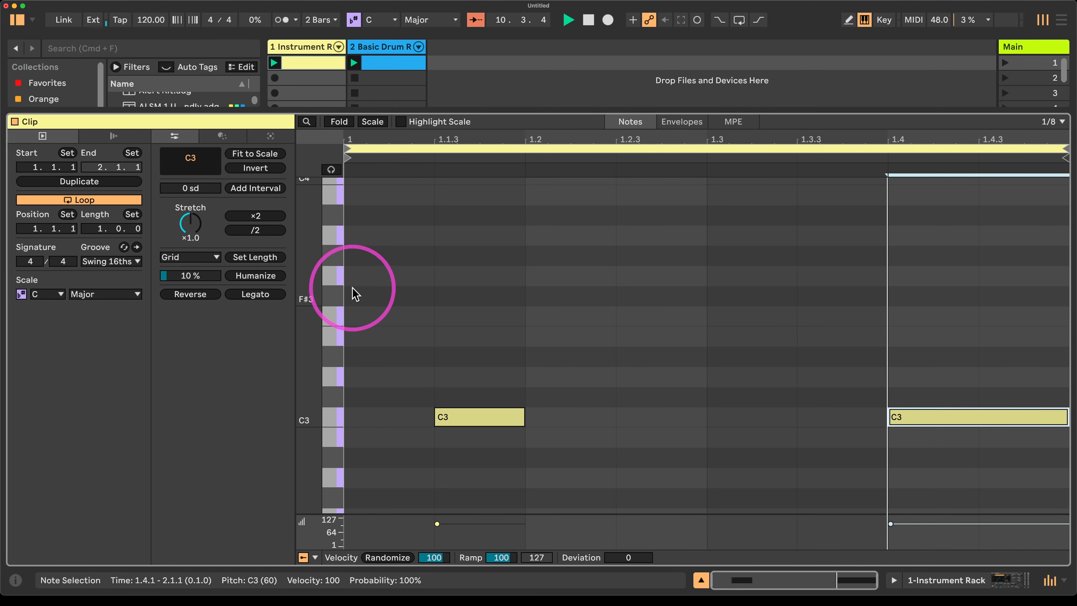
left_click(122, 181)
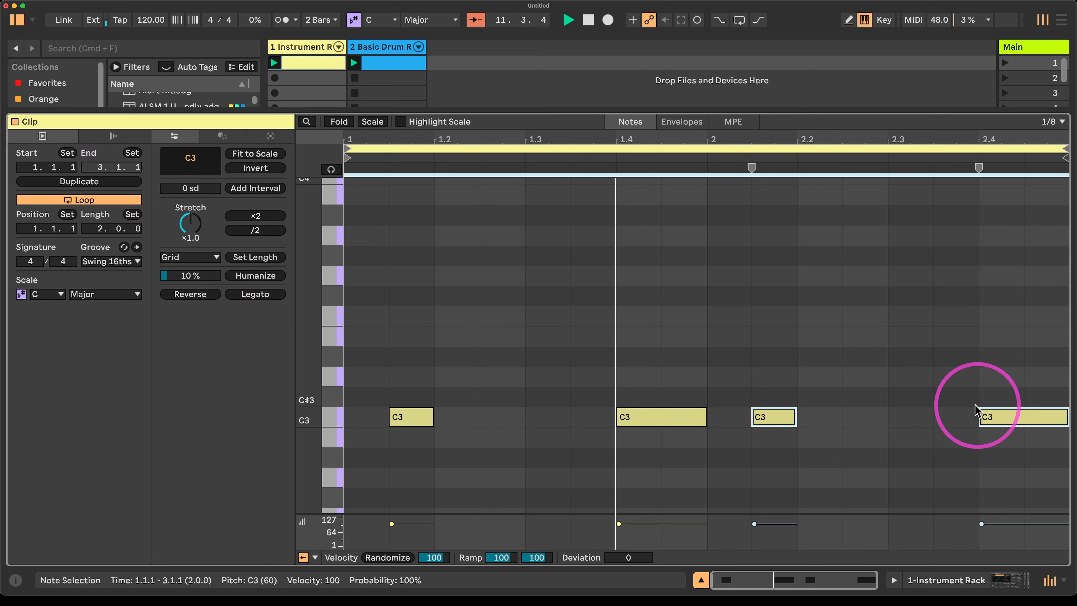
- Add a C3 note at 2.3 lengthened to 2.4.3, and duplicate the clip's loop to four bars
double_click(911, 417)
key("shift+Right")
key("shift+Right")
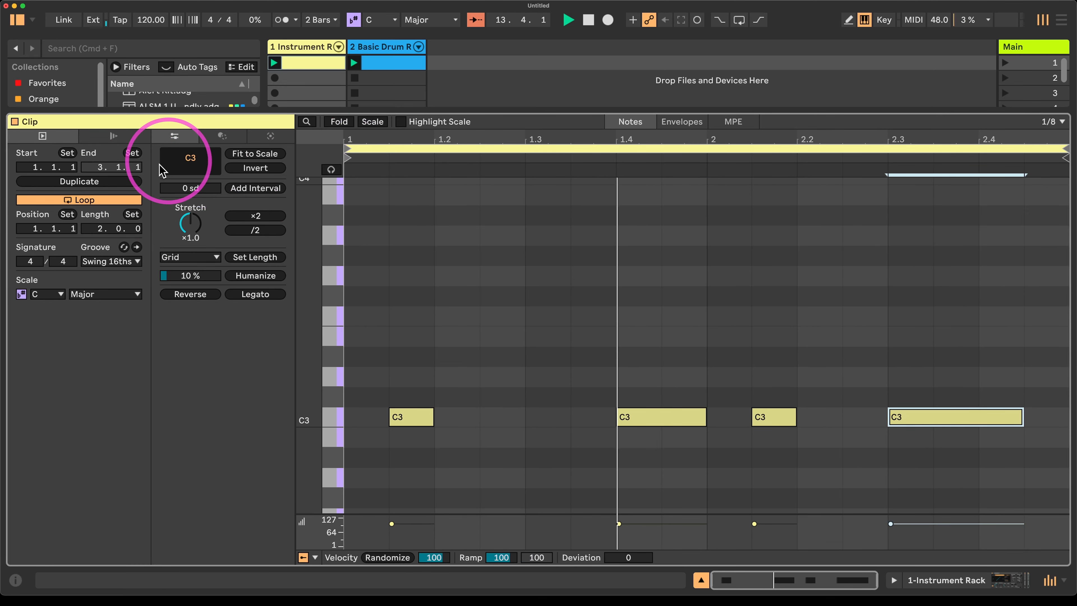
left_click(115, 181)
- Lengthen the C3 note at 3.4 to 4.3.3, and add C3 notes at 3.2.3 and 4.4.3
left_click(852, 417)
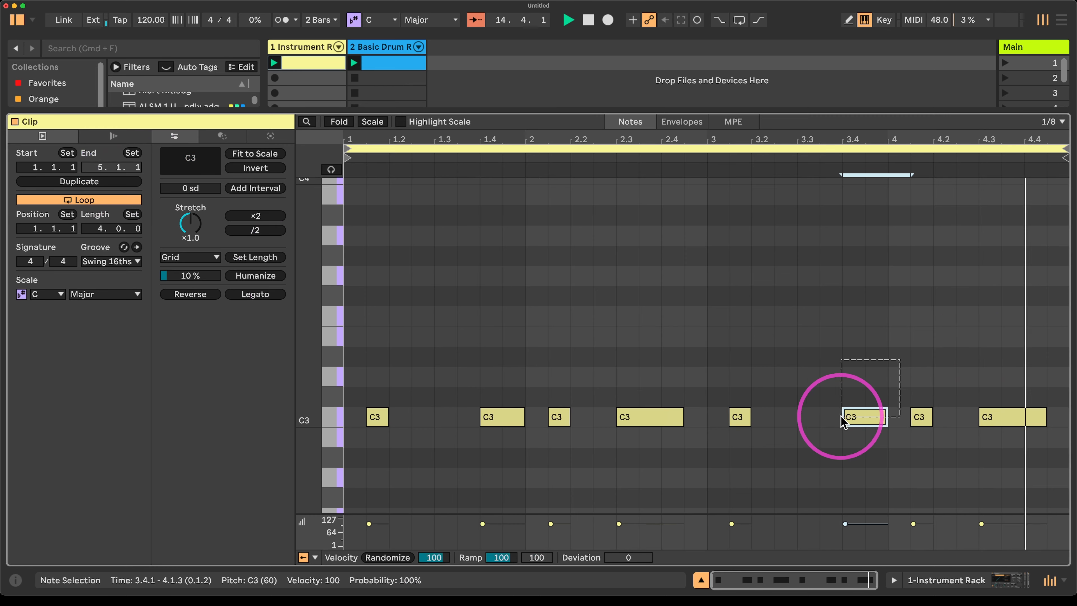
key("shift+Right")
key("shift+Right")
key("shift+Right")
key("shift+Right")
key("shift+Right")
double_click(795, 420)
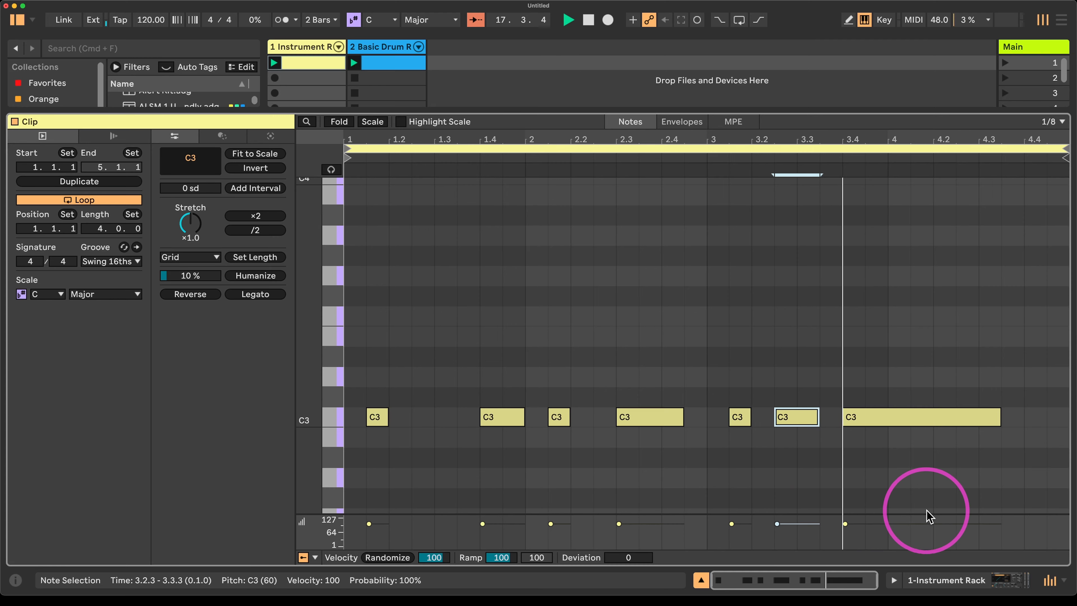
double_click(1055, 420)
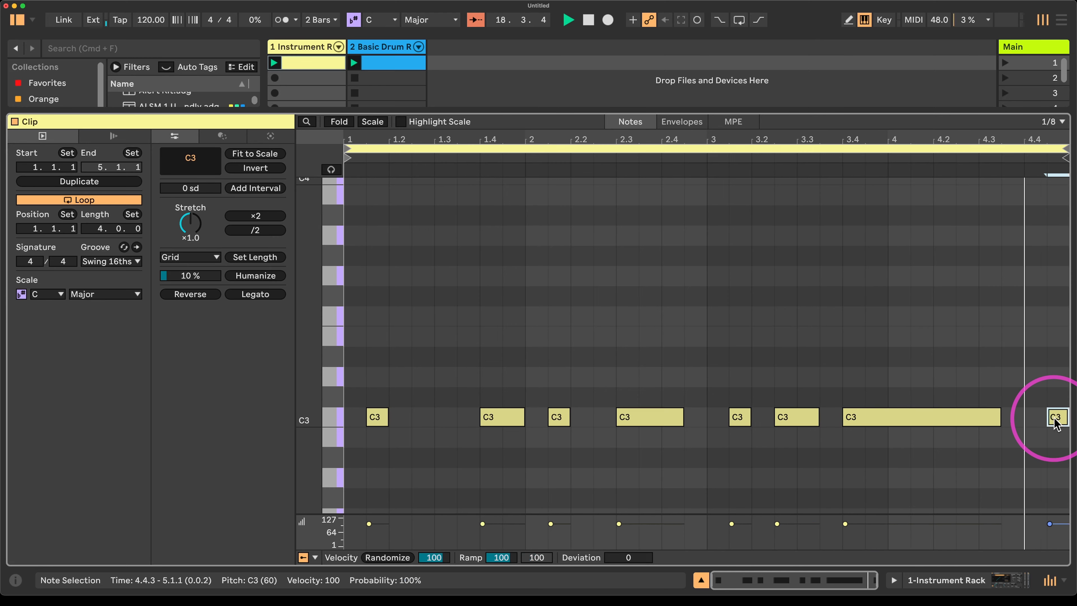
- Review the notes in the drum clip and the Instrument Rack clip, and show the Instrument Rack track's devices
left_click(300, 51)
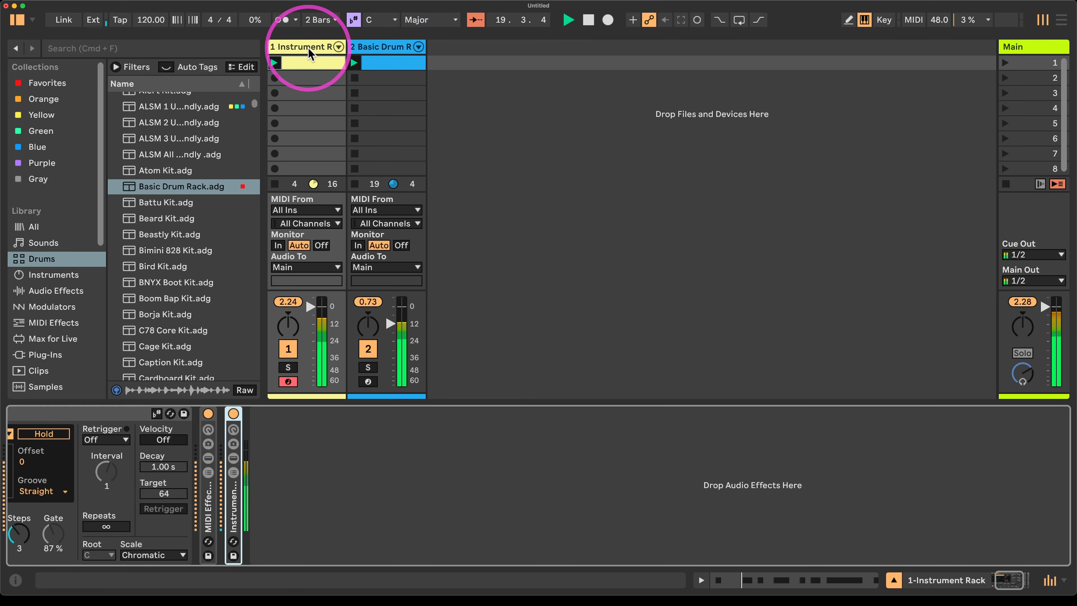
left_click(392, 65)
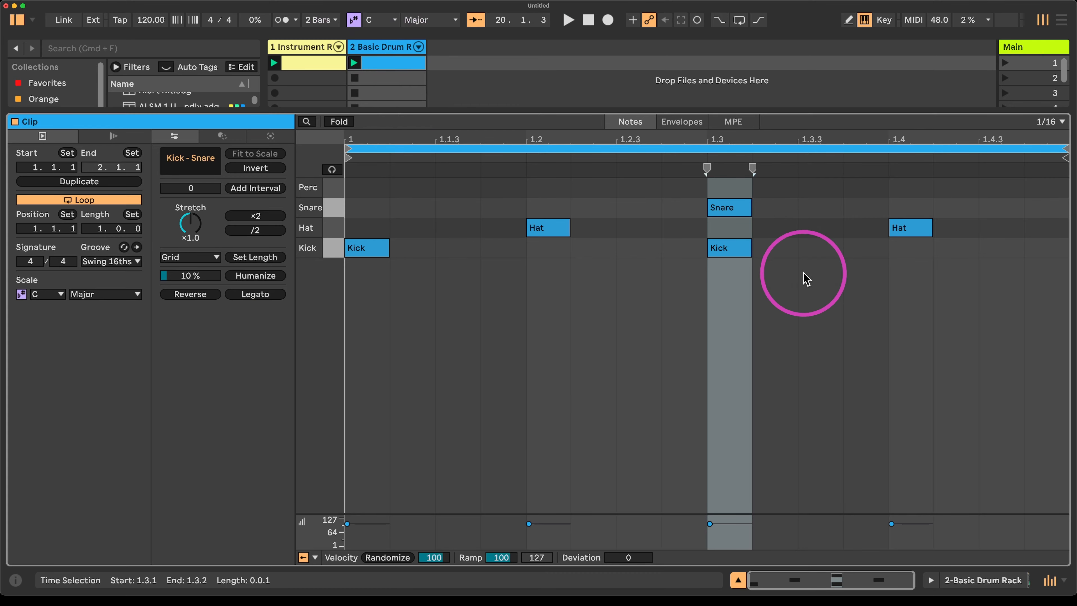
left_click(322, 63)
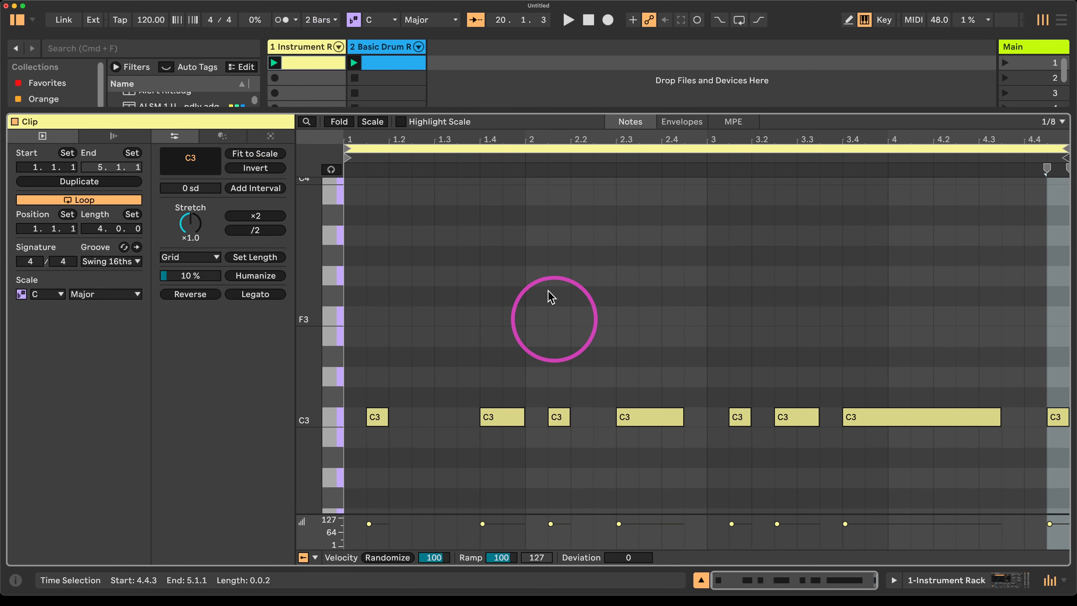
left_click(328, 45)
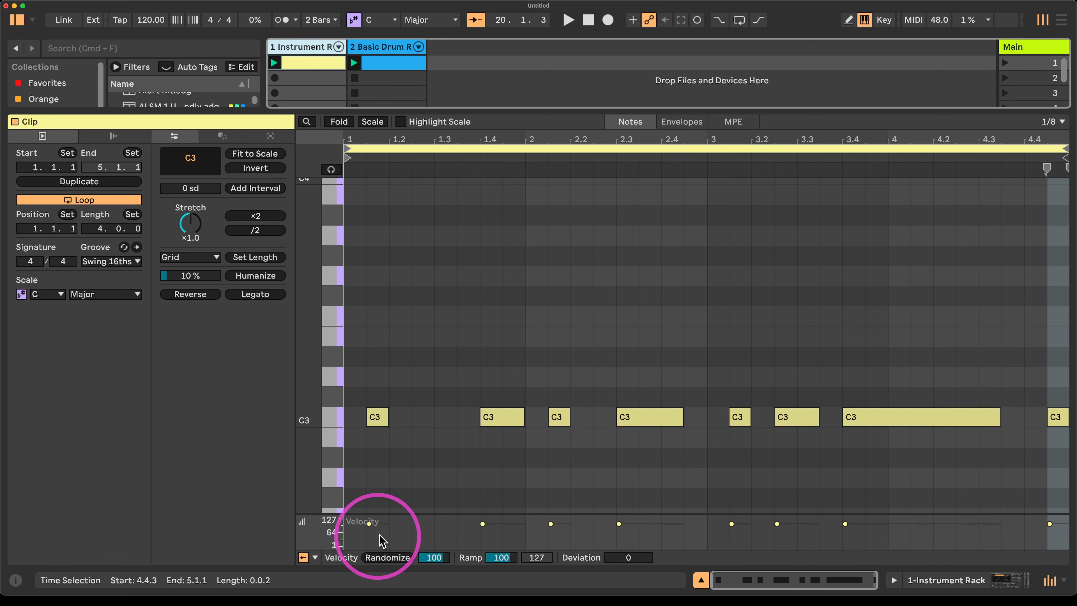
left_click(317, 556)
left_click(288, 48)
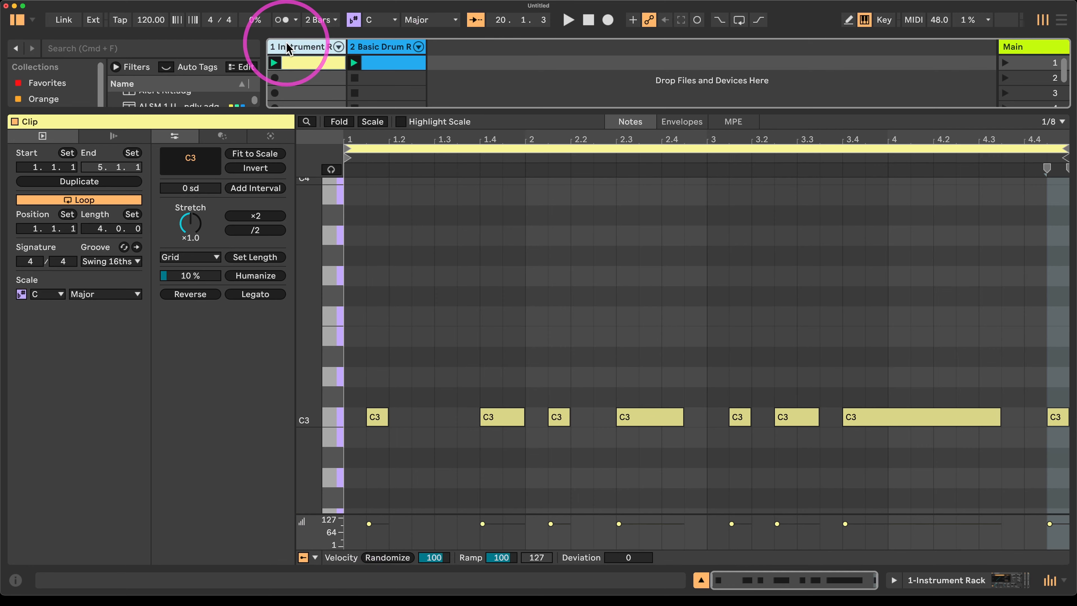
left_click(373, 45)
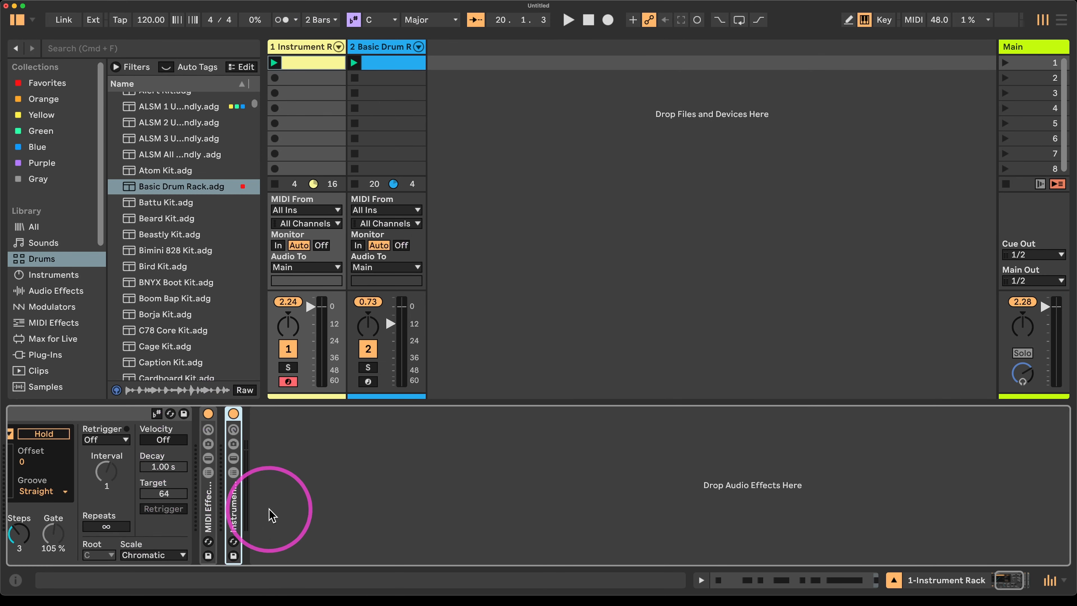
- Bring the Arpeggiator's settings into view and audition the Instrument Rack track in solo
scroll(271, 512, "left", 3)
scroll(363, 531, "right", 1)
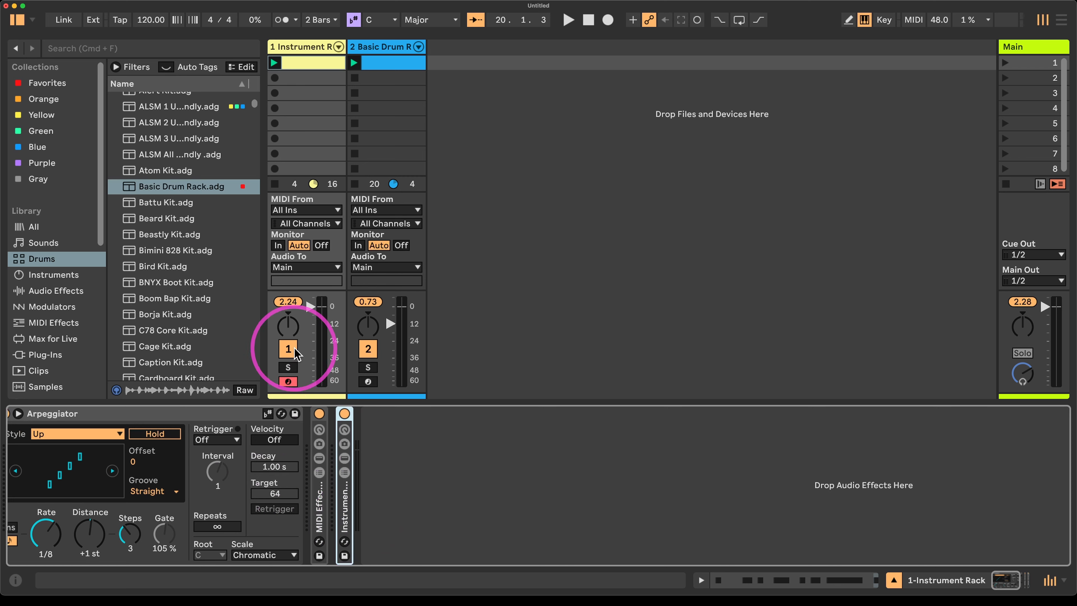
left_click(289, 368)
key("space")
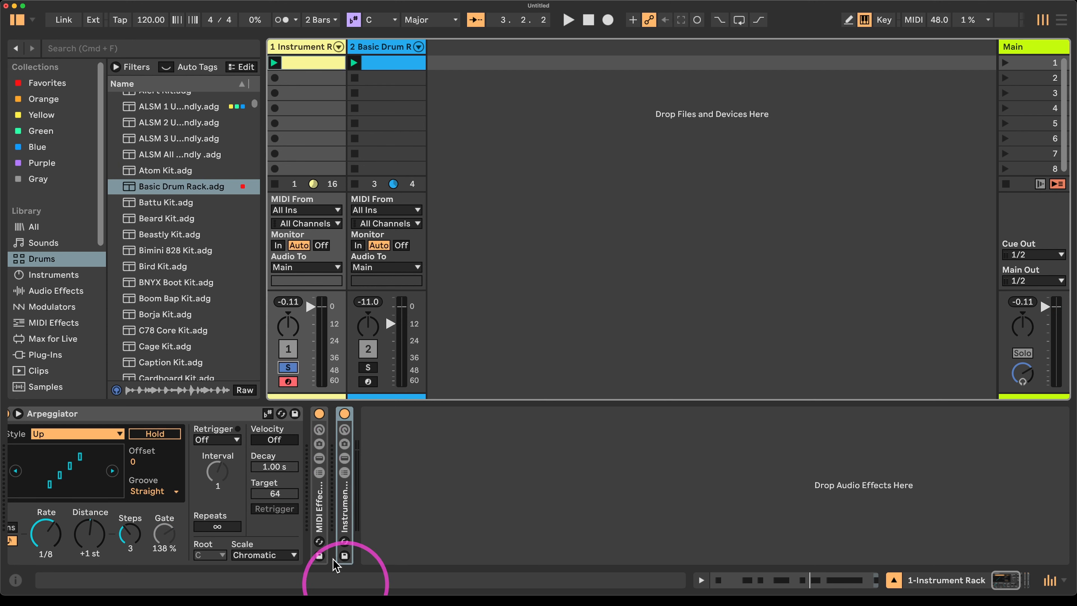
- Add the Shifter audio effect after the racks on the Instrument Rack track
left_click(60, 291)
left_click(56, 280)
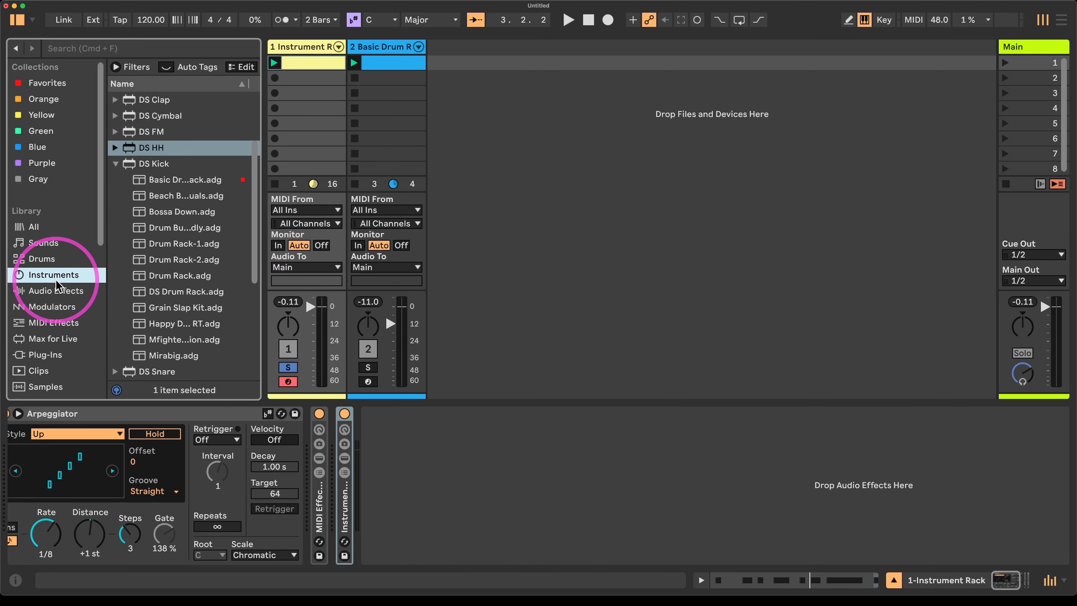
left_click(117, 163)
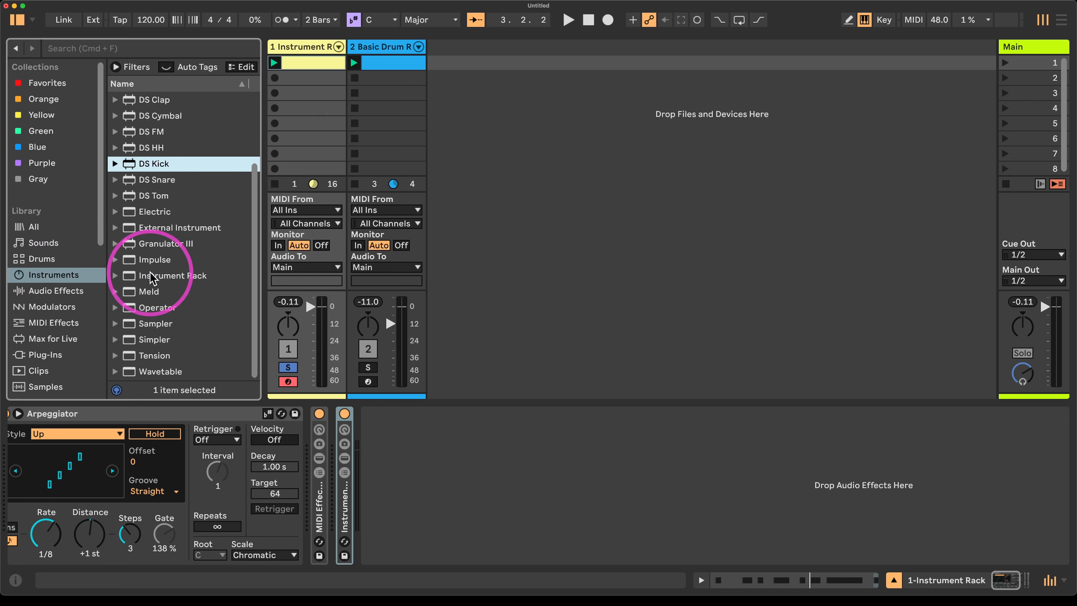
left_click(51, 290)
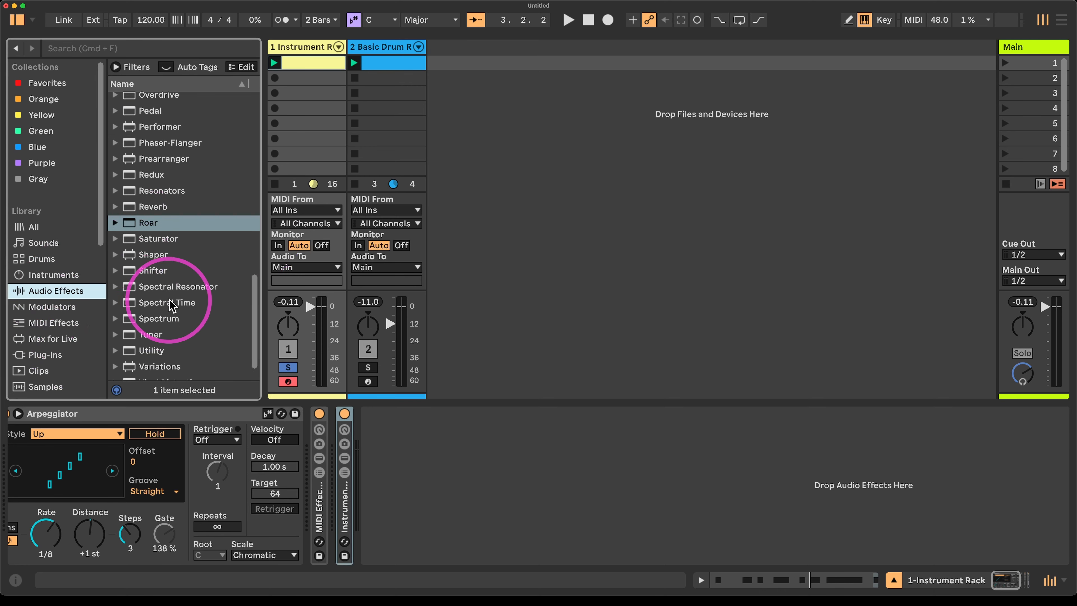
double_click(155, 272)
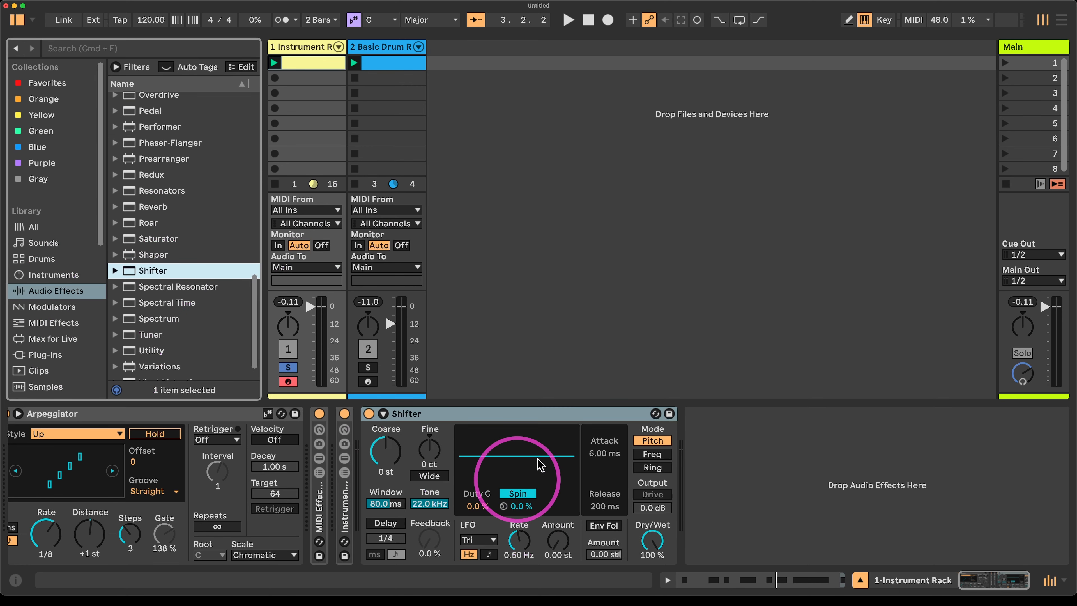
- Try different Shifter Coarse and Window values during playback, ending at 24 st and 106 ms
left_click(384, 450)
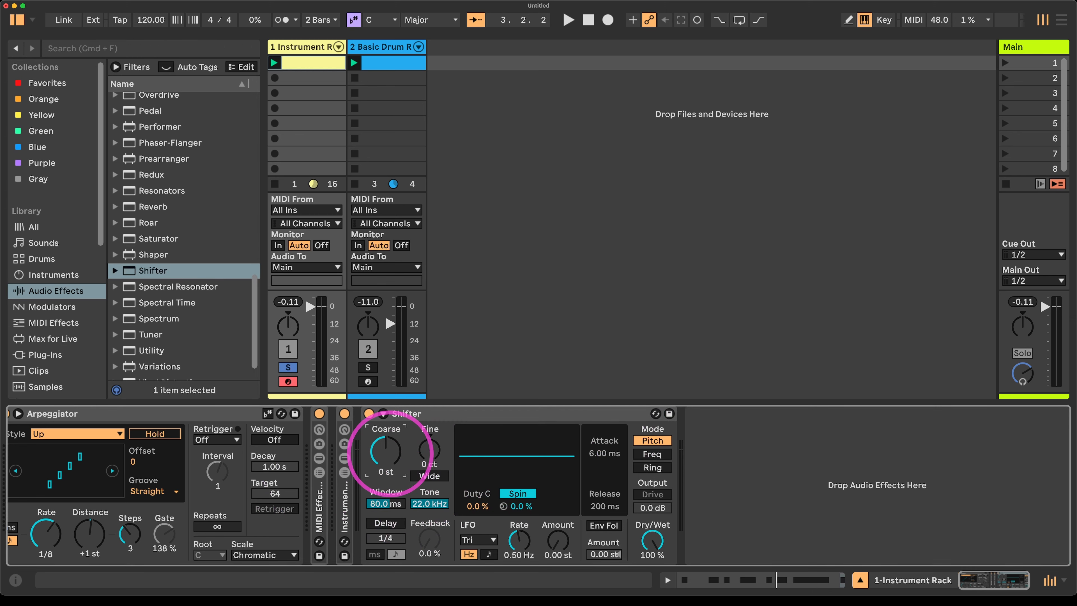
key("space")
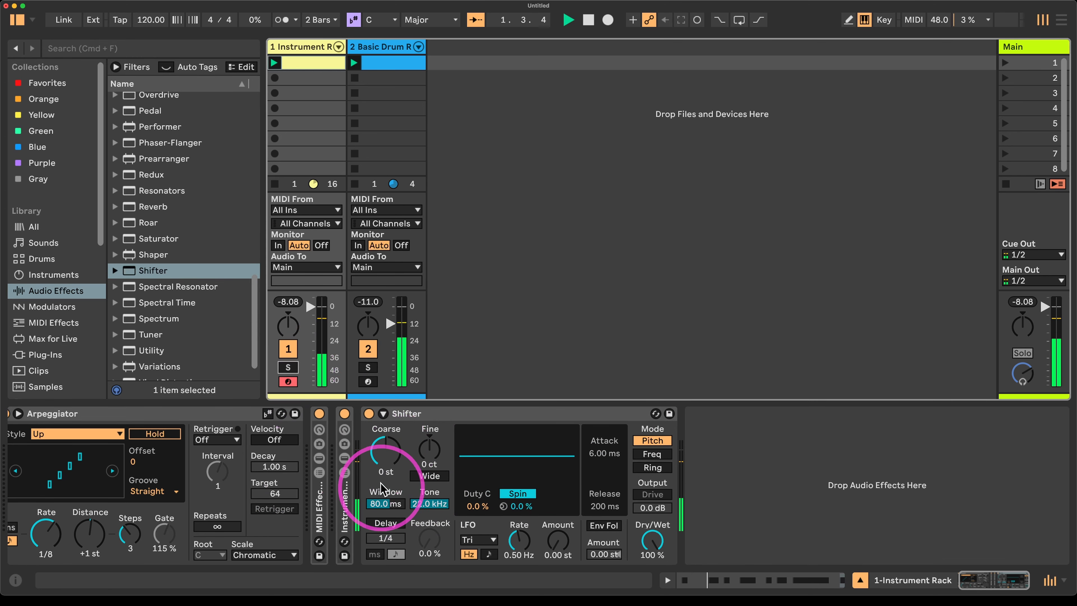
left_click_drag(379, 477, 378, 444)
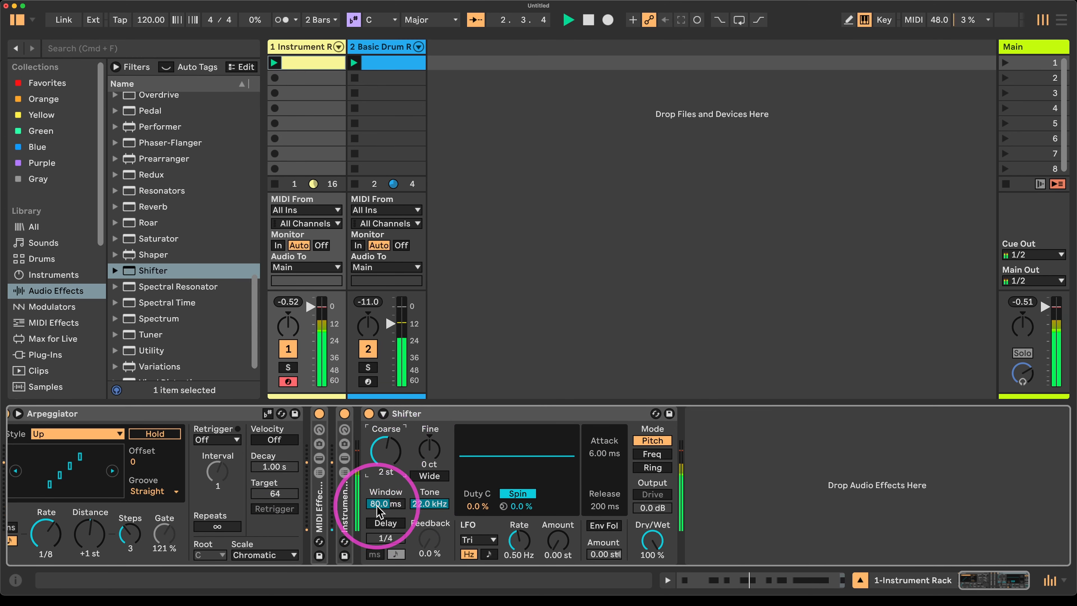
left_click_drag(378, 508, 378, 504)
left_click_drag(390, 444, 395, 496)
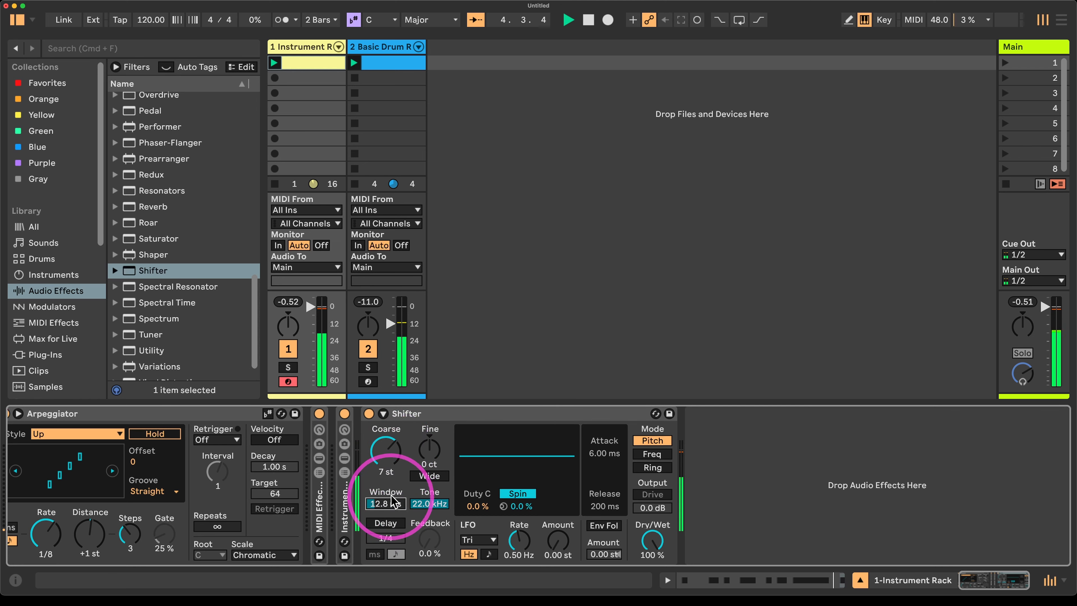
left_click_drag(386, 451, 395, 453)
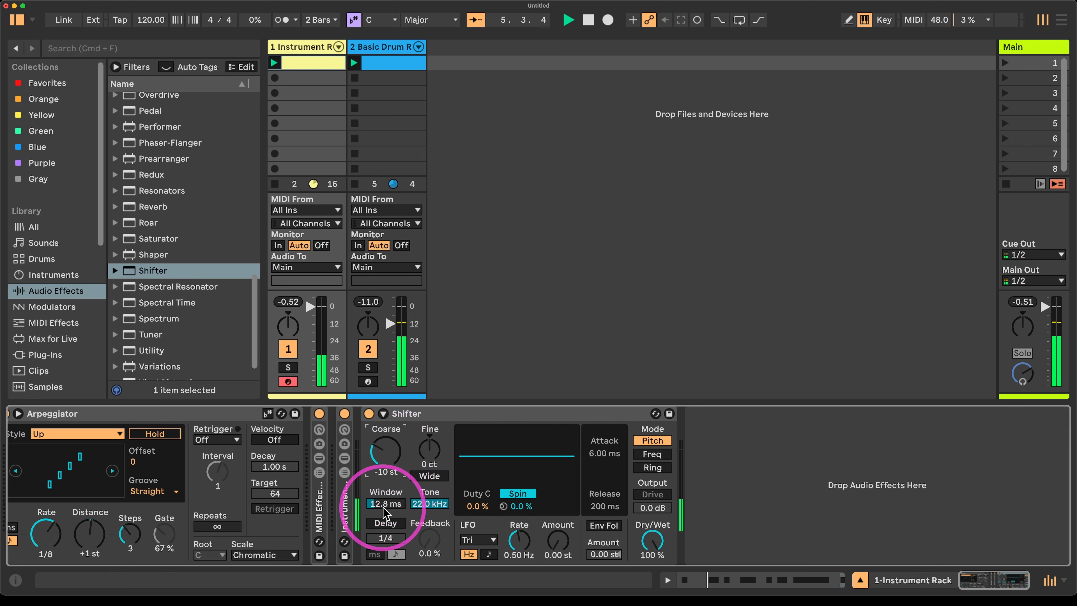
left_click_drag(378, 506, 381, 509)
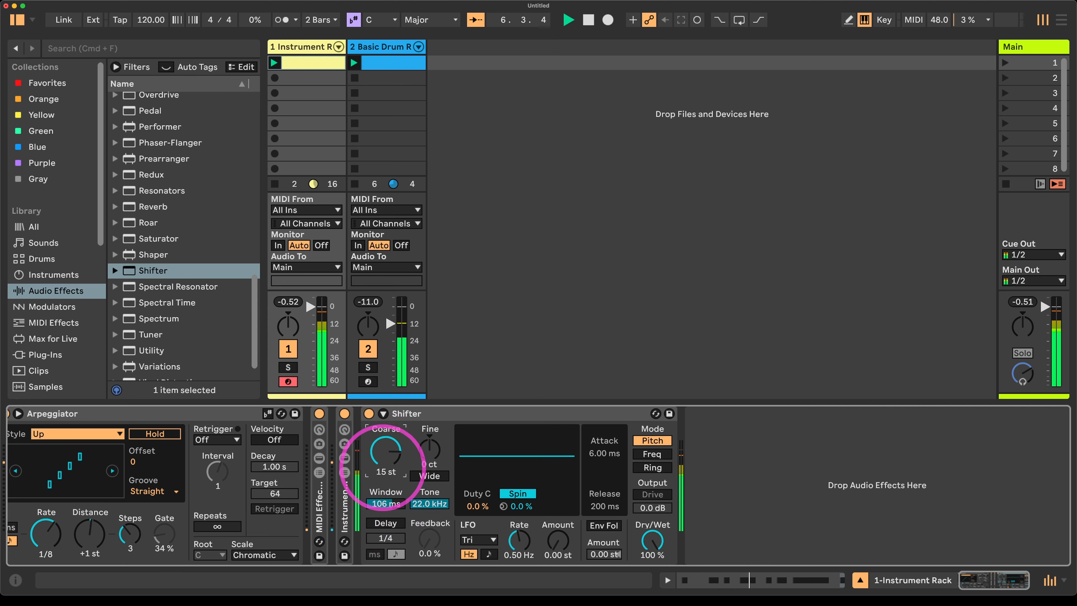
key("space")
- Add the Roar audio effect after Shifter with its Stage 1 Amount at 33%
scroll(170, 253, "down", 1)
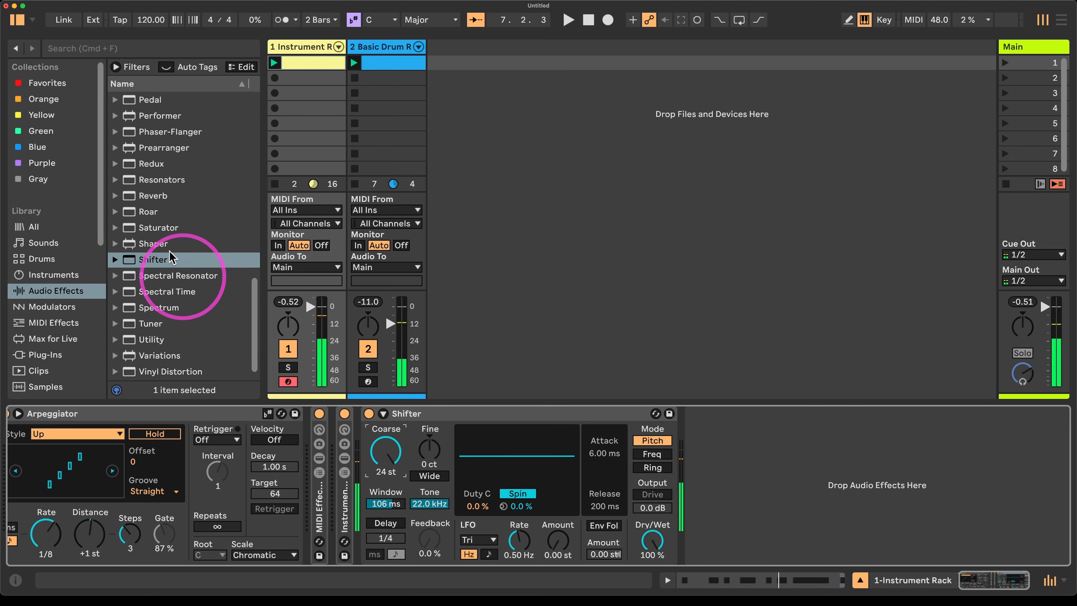
double_click(144, 211)
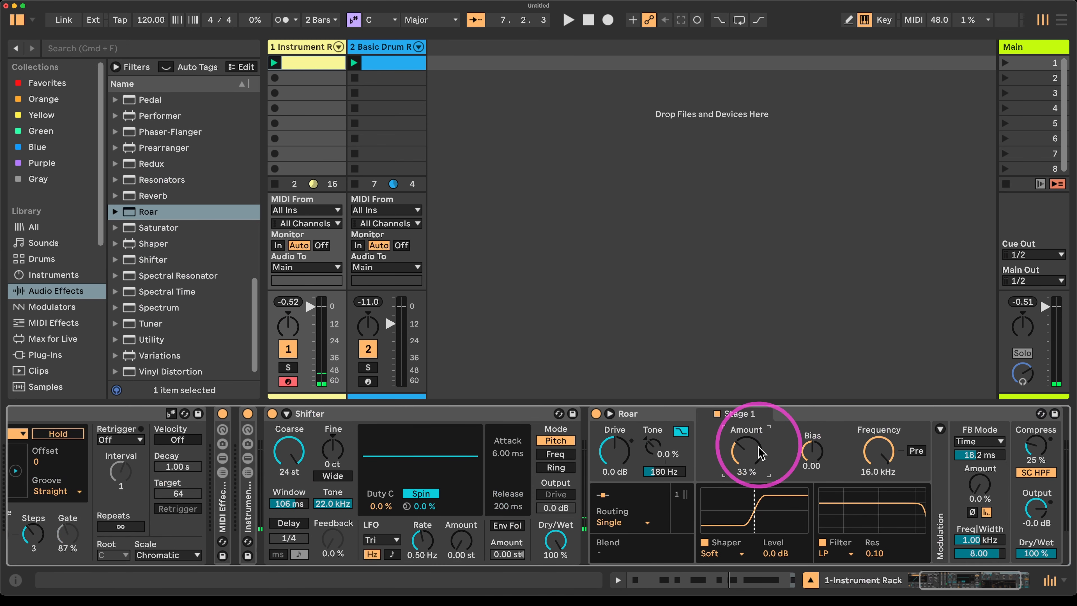
left_click_drag(747, 443, 745, 478)
- During playback, adjust Shifter's pitch to a Coarse value of -6 st and a Window of 16.4 ms
key("space")
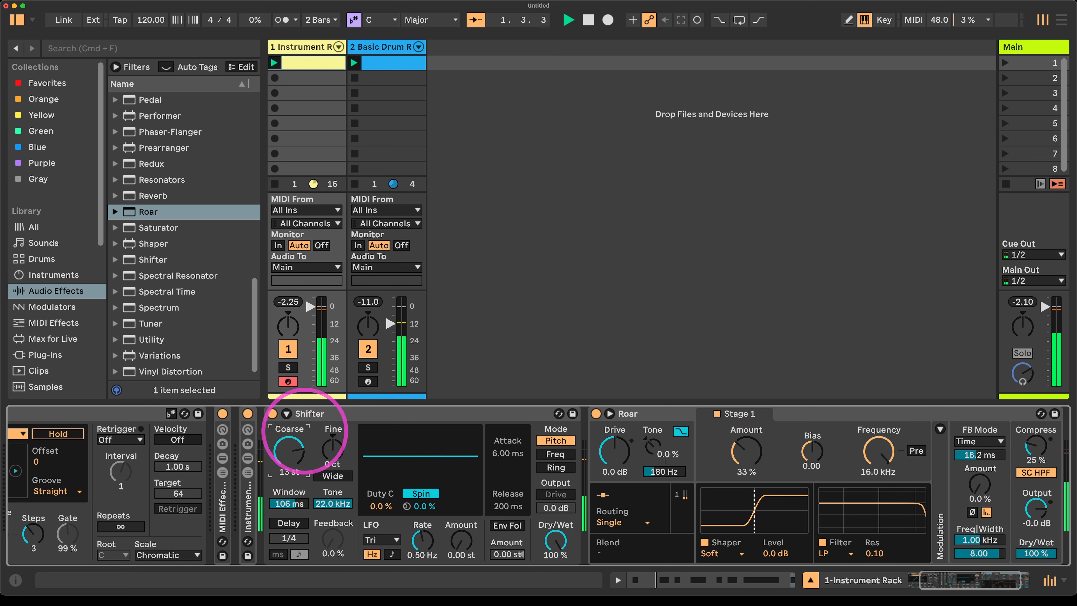
left_click_drag(305, 431, 296, 453)
mouse_move(290, 505)
left_mouse_down()
mouse_move(290, 514)
mouse_move(293, 433)
mouse_move(288, 484)
left_mouse_up()
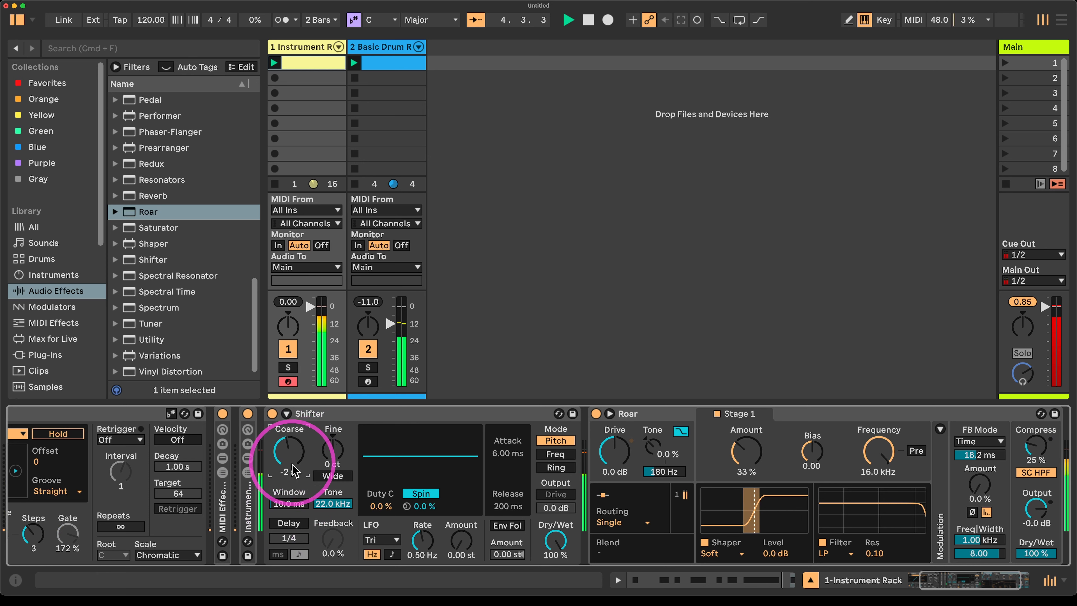
left_click_drag(289, 504, 289, 492)
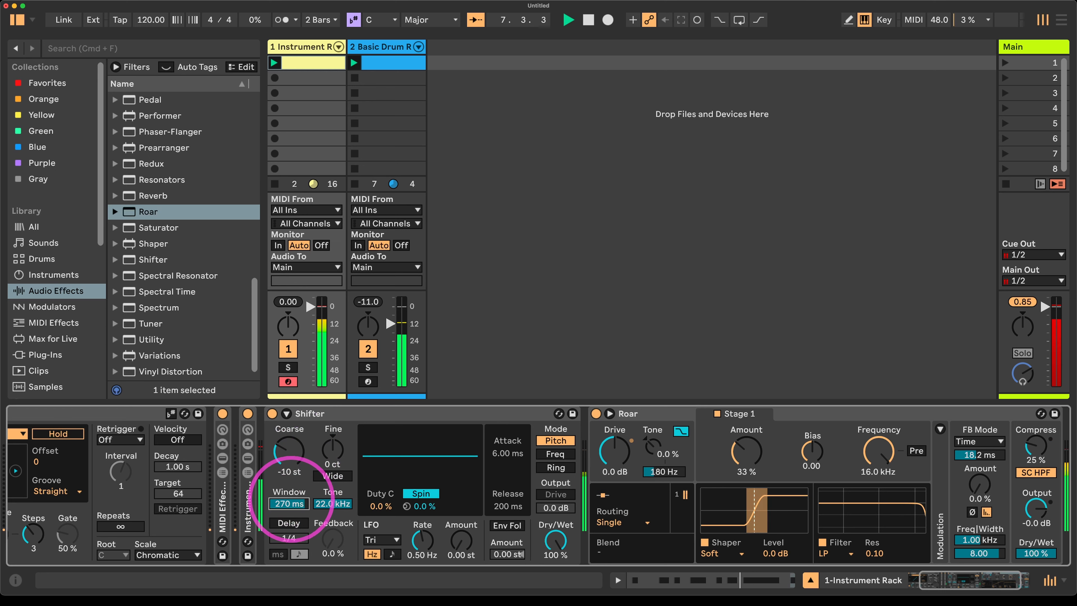
left_click_drag(292, 500, 292, 497)
left_click_drag(296, 458, 289, 508)
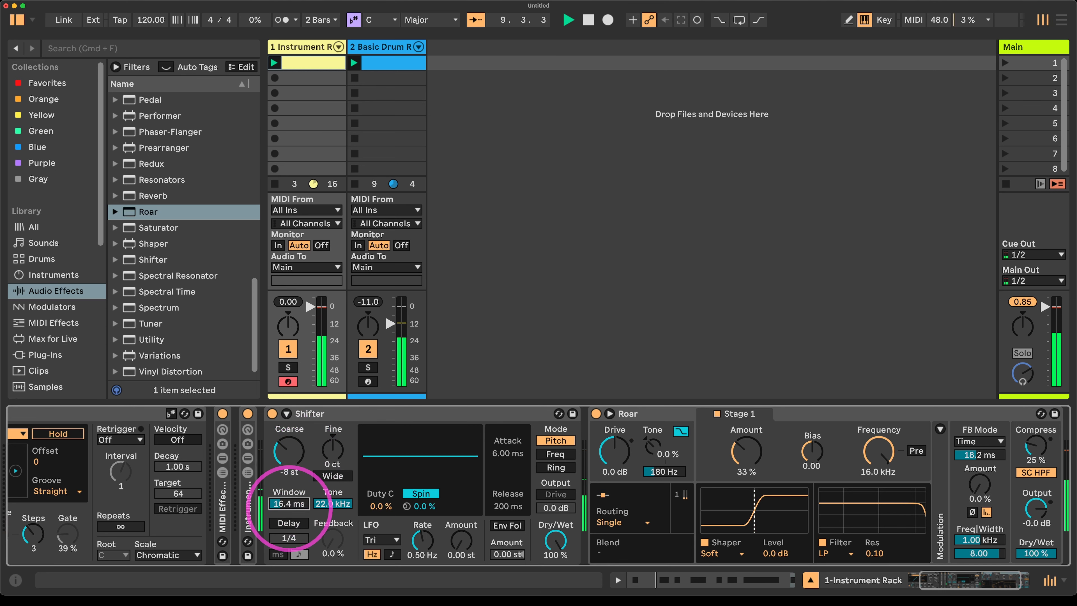
mouse_move(292, 464)
left_mouse_down()
mouse_move(290, 448)
mouse_move(295, 463)
left_mouse_up()
key("space")
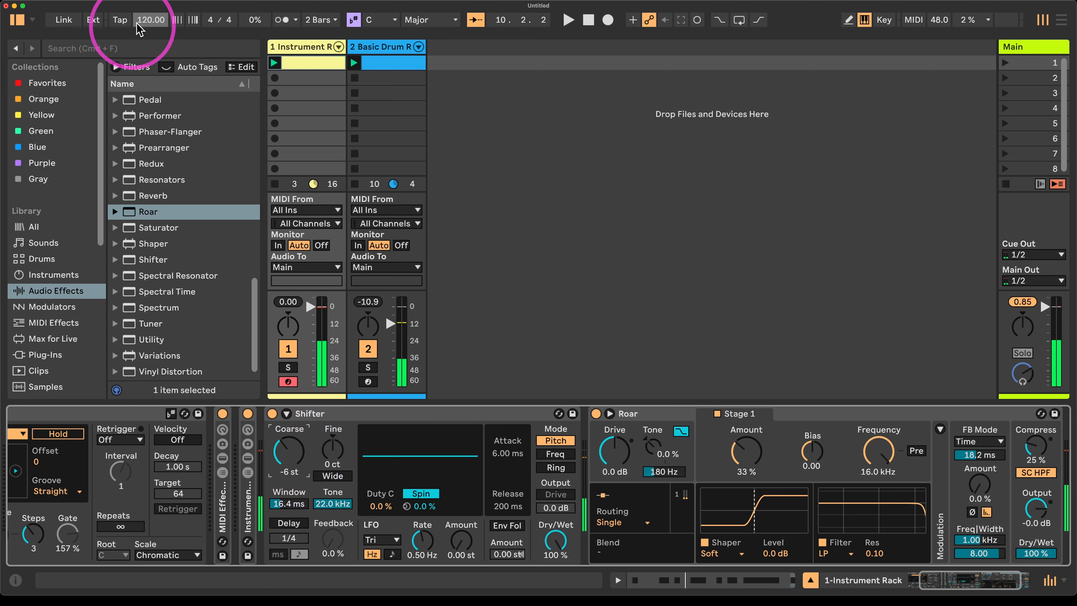
- Insert an LFO from the Favorites collection between Shifter and Roar, and select its Rate control
scroll(204, 560, "left", 3)
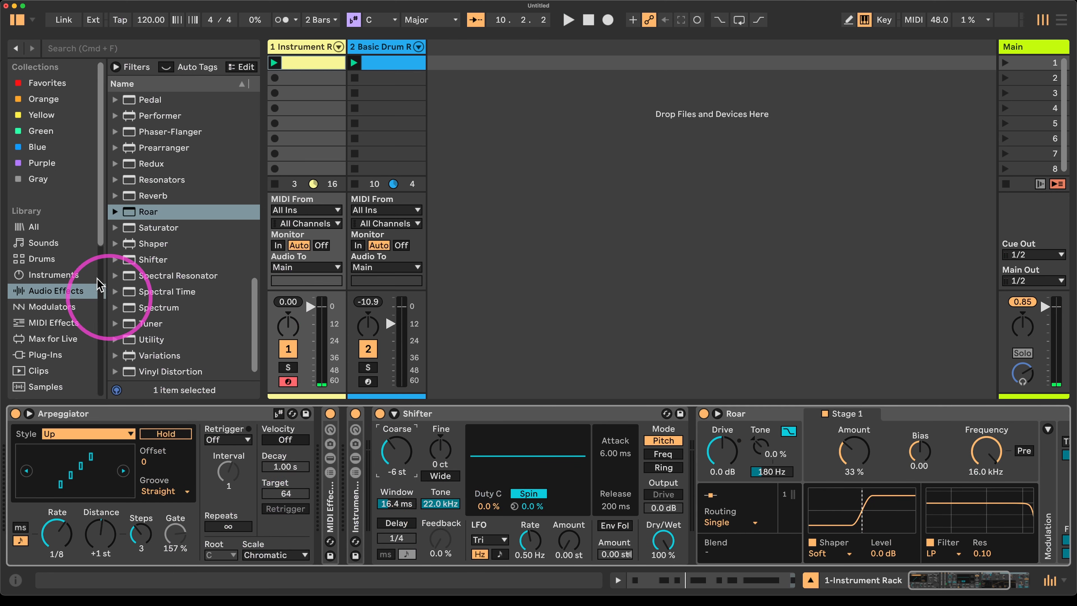
left_click(47, 83)
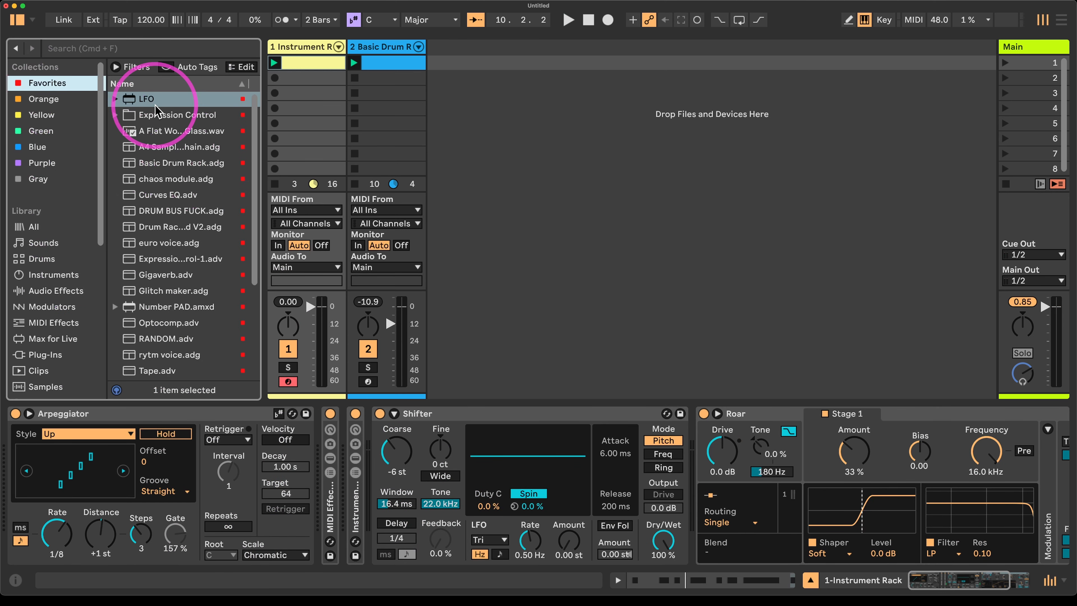
left_click_drag(156, 111, 702, 469)
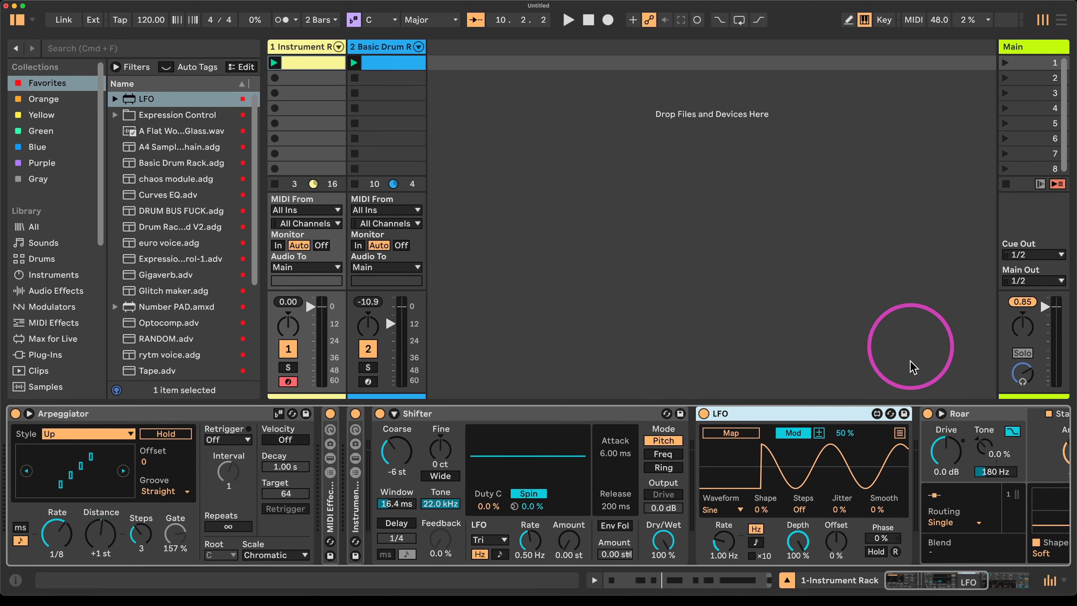
left_click(189, 439)
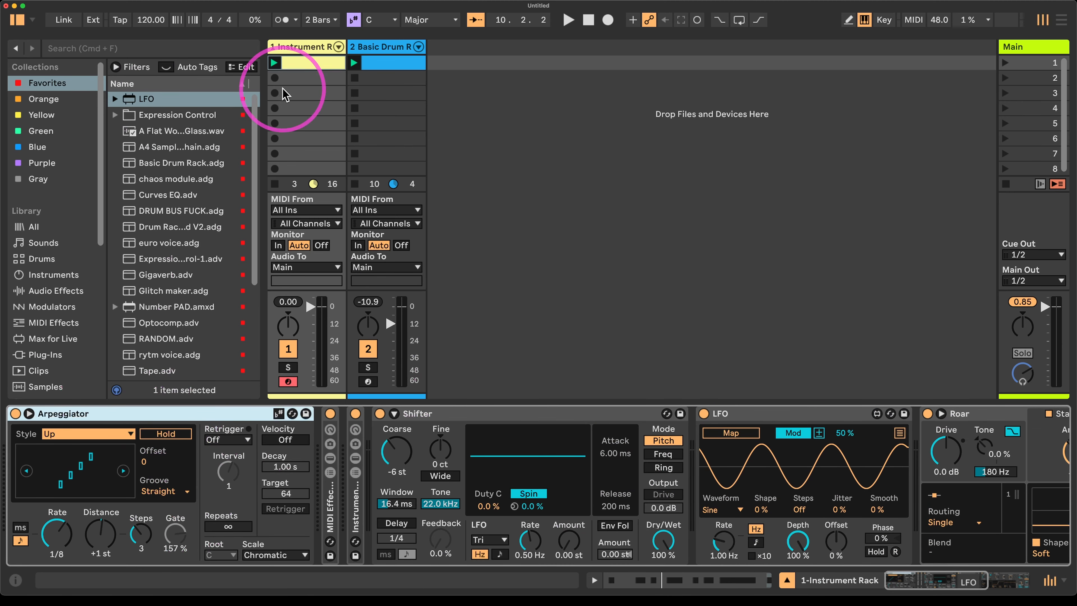
left_click(115, 115)
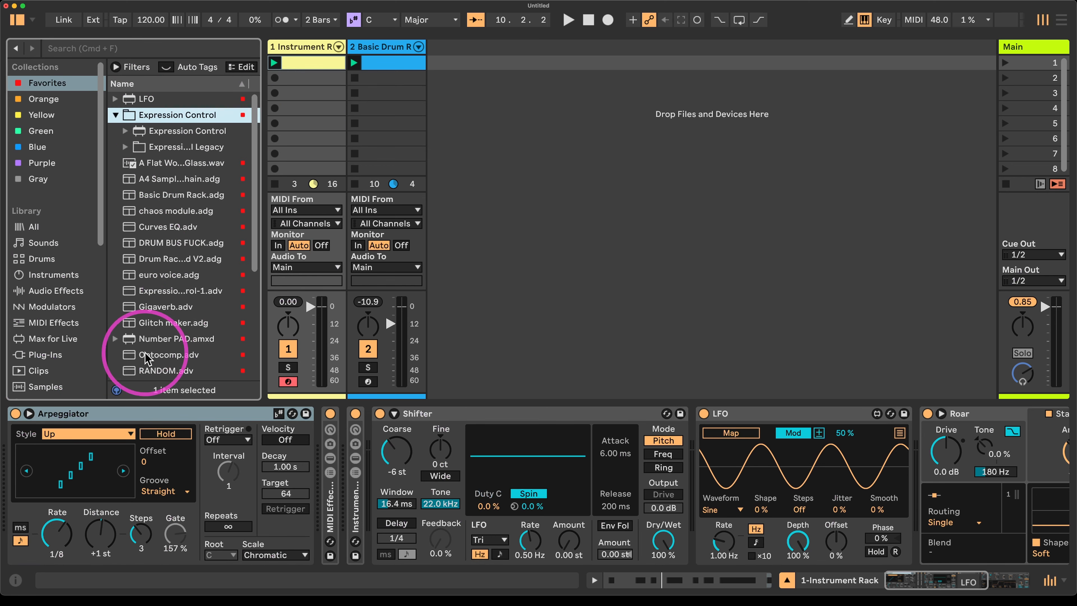
left_click(724, 543)
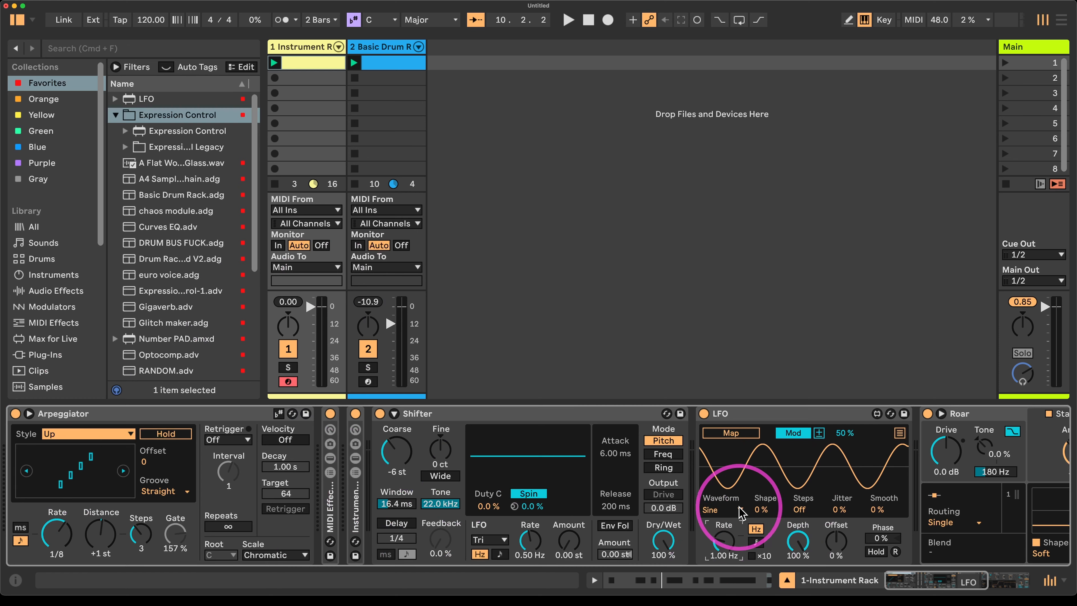
- Set the LFO to a Random waveform, map it to Shifter's Coarse pitch in Remote mode, and set its Rate to 2.09 Hz during playback
left_click_drag(724, 544, 766, 471)
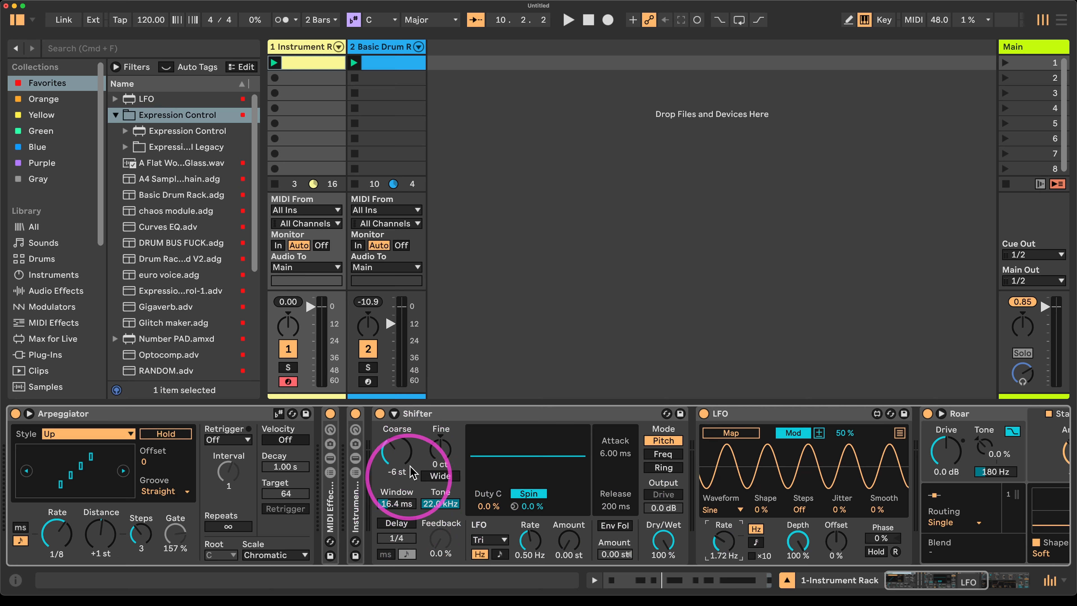
left_click(738, 509)
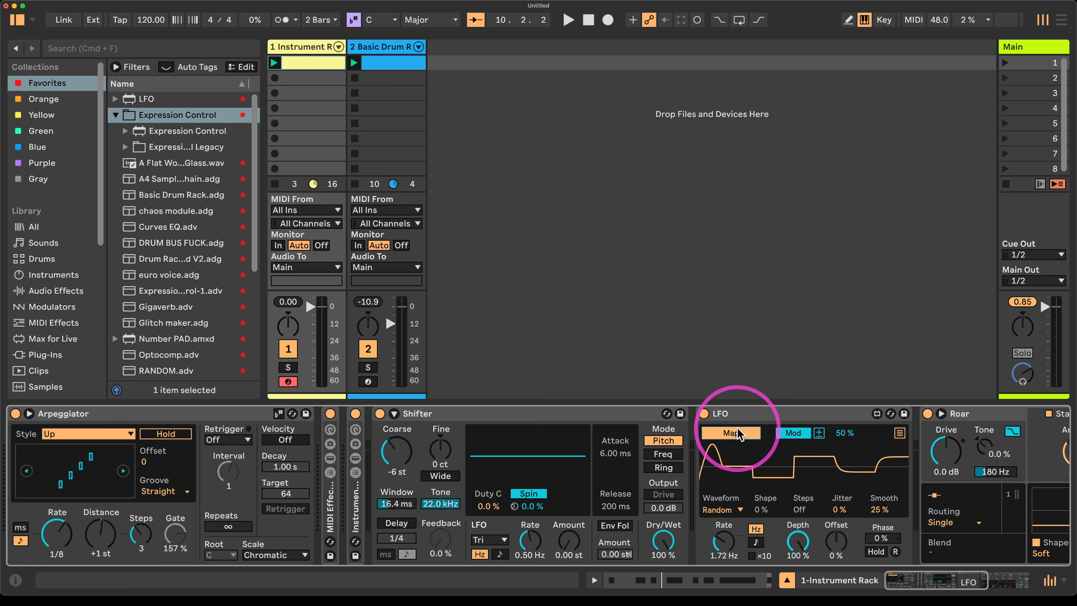
left_click(394, 470)
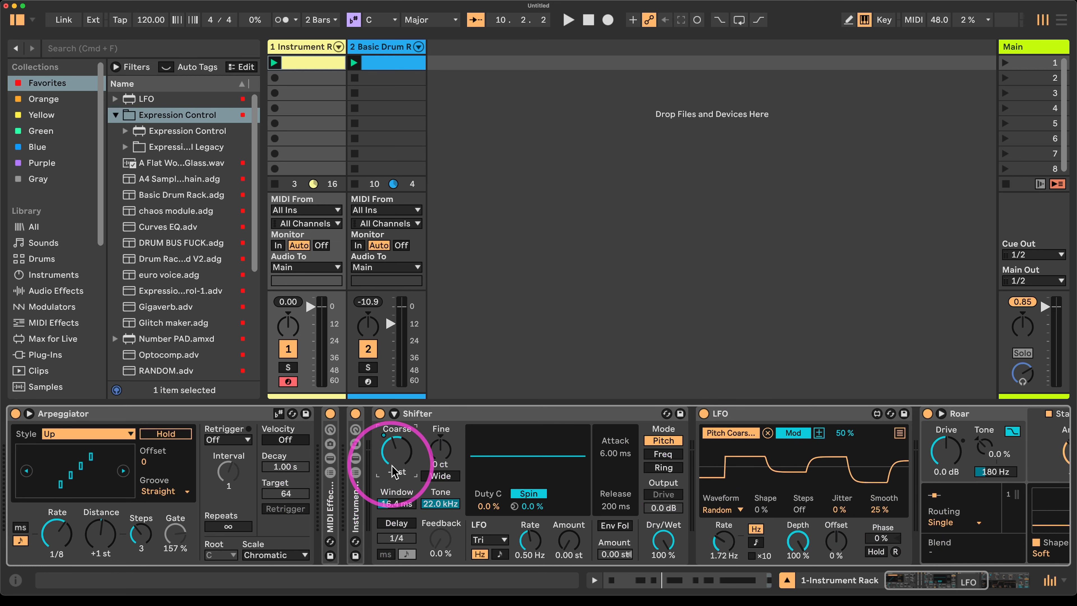
left_click(807, 433)
key("space")
left_click_drag(721, 547, 721, 552)
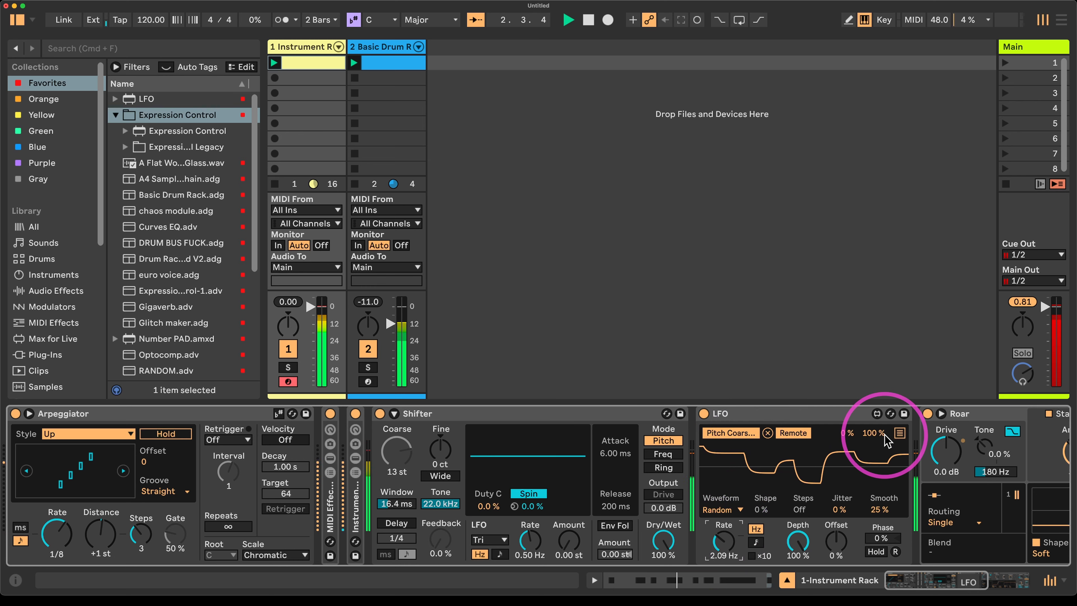
- Duplicate the LFO and map the copy to Shifter's Window parameter
left_click(899, 433)
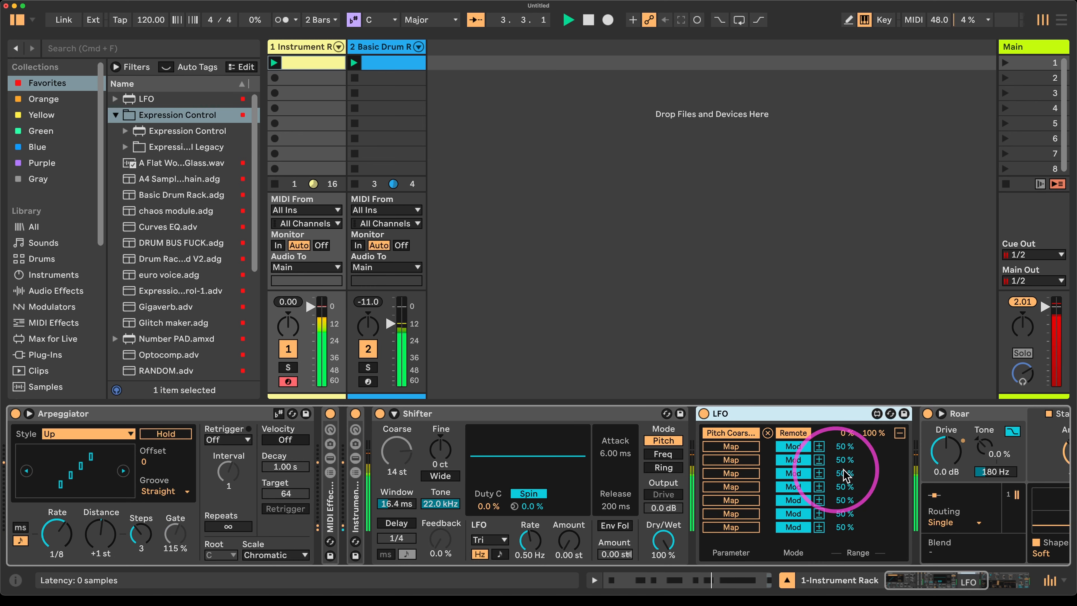
key("super+d")
left_click(875, 435)
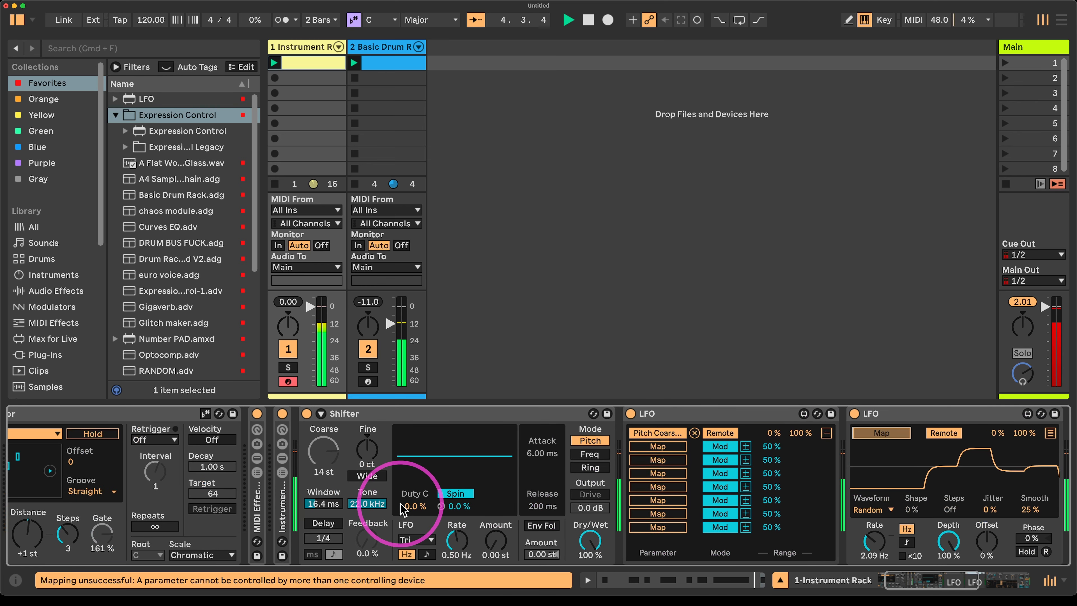
left_click(324, 504)
scroll(1001, 459, "right", 10)
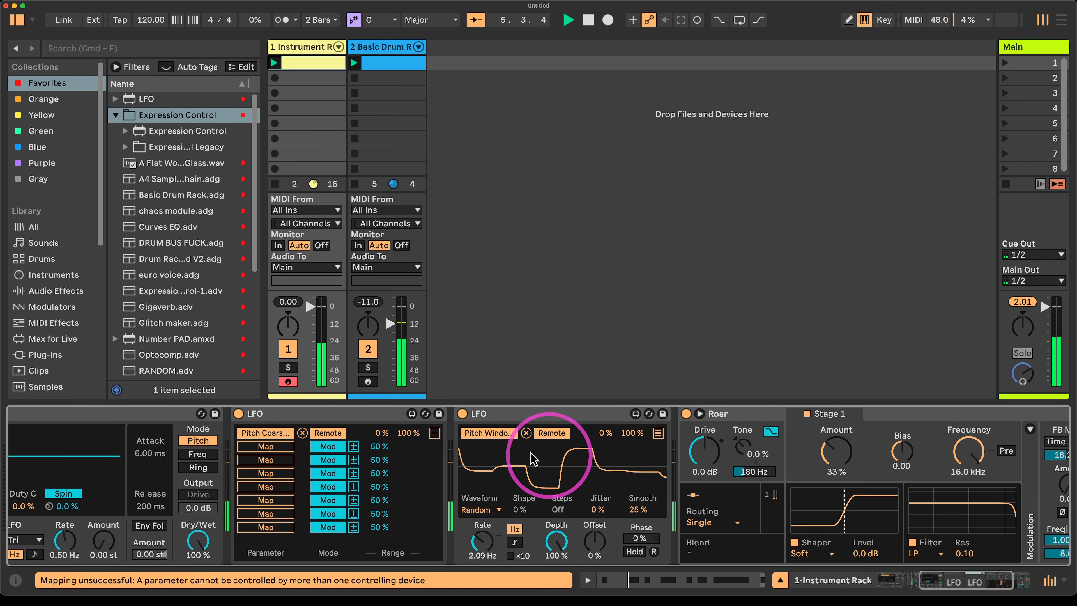
- Fold the LFO mapped to Window and bring back the device chain of the Instrument Rack track
left_click(542, 414)
key("Delete")
left_click(356, 404)
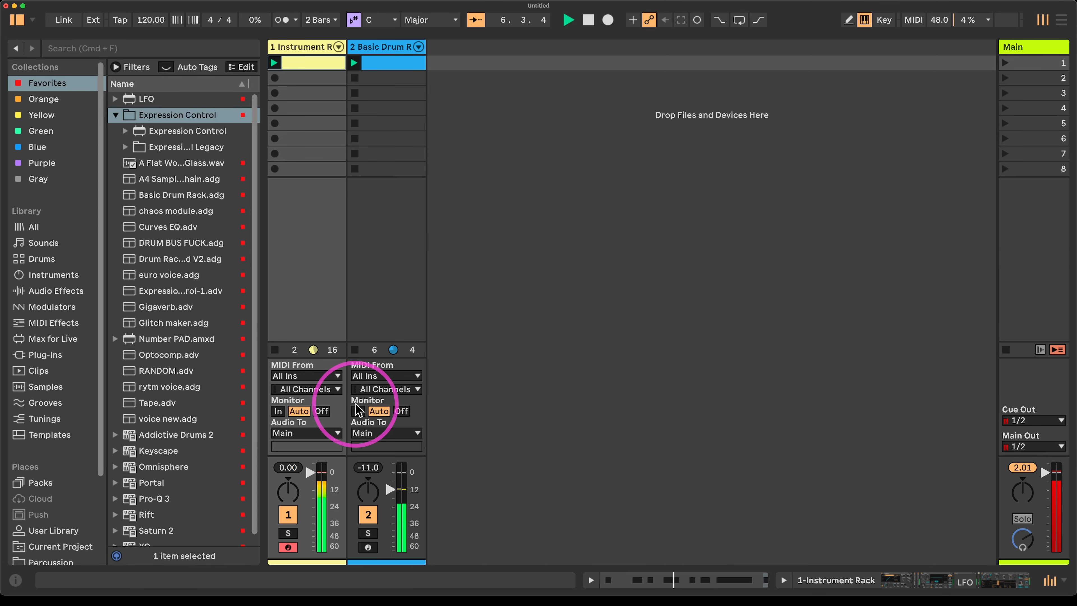
double_click(314, 43)
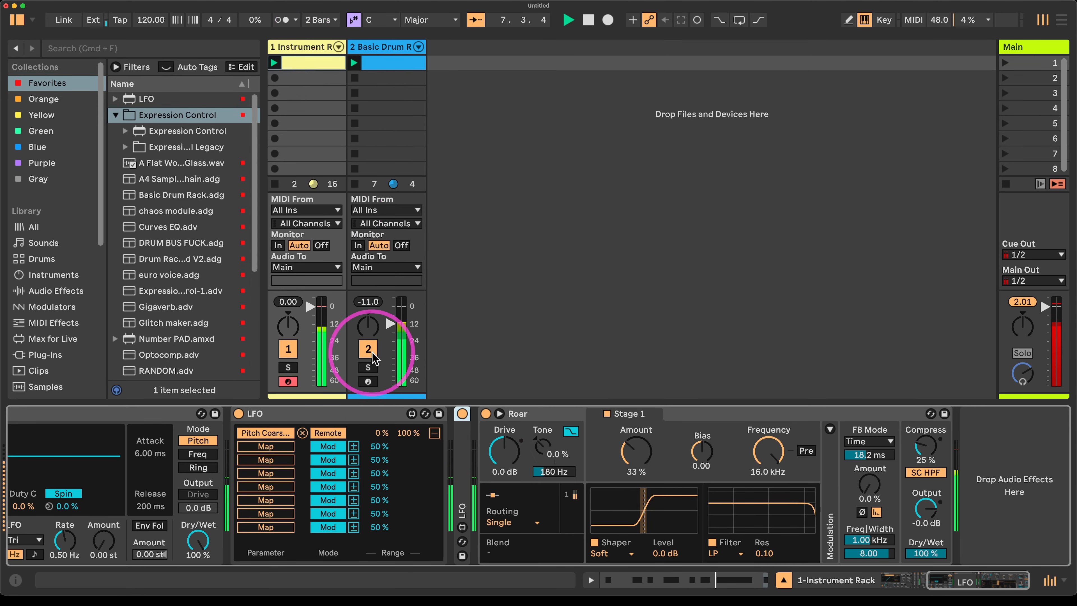
- Duplicate the Coarse LFO, map the copy to Shifter's Dry/Wet, and play it with a Rate of 5.42 Hz
left_click(373, 414)
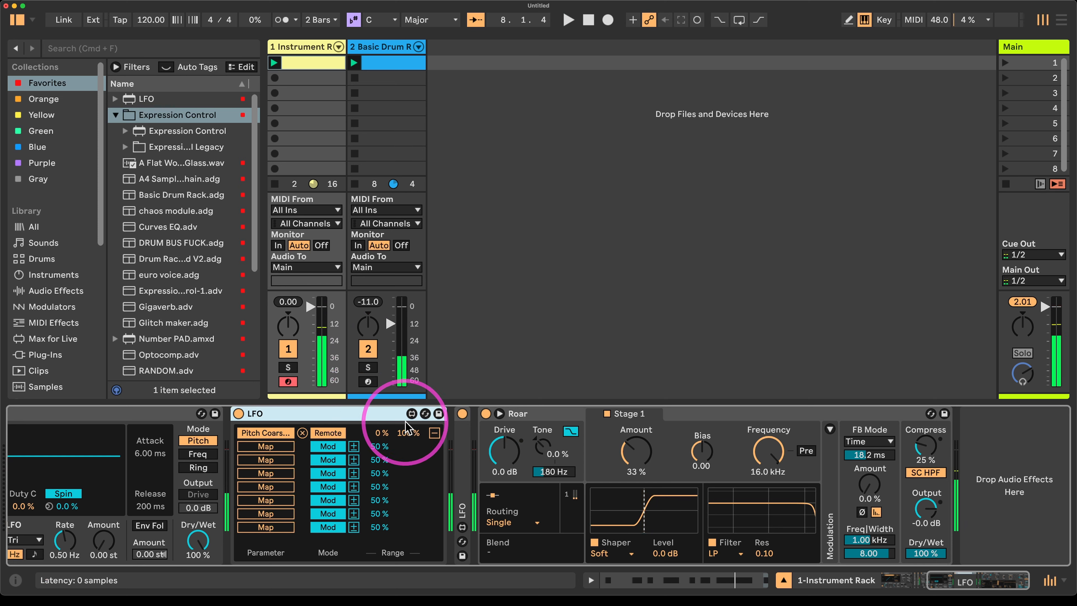
key("super+d")
left_click(487, 433)
left_click(198, 541)
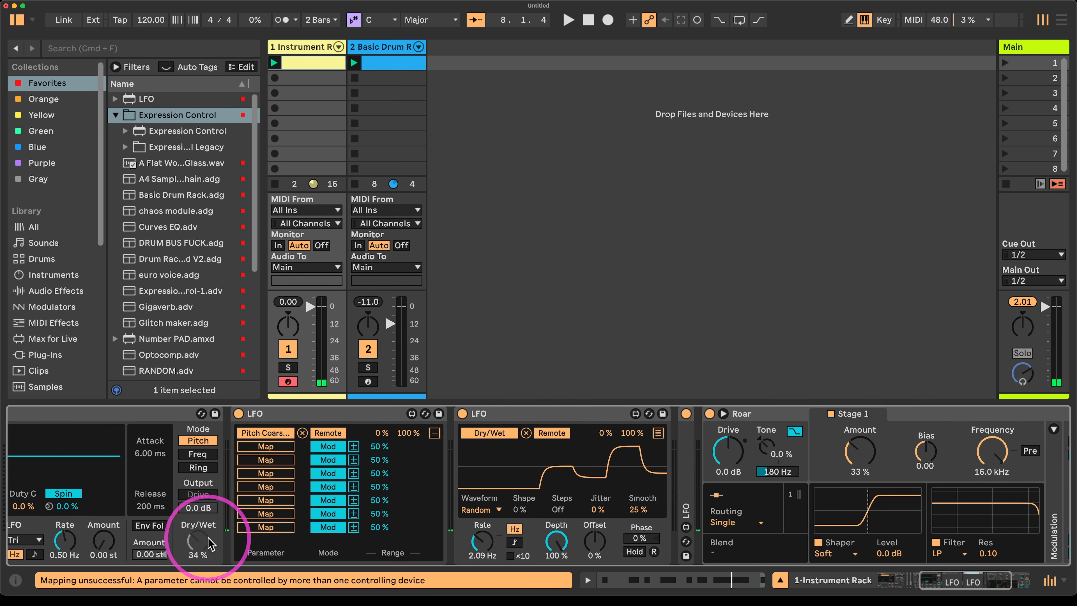
mouse_move(492, 550)
left_mouse_down()
mouse_move(494, 534)
mouse_move(488, 546)
left_mouse_up()
key("space")
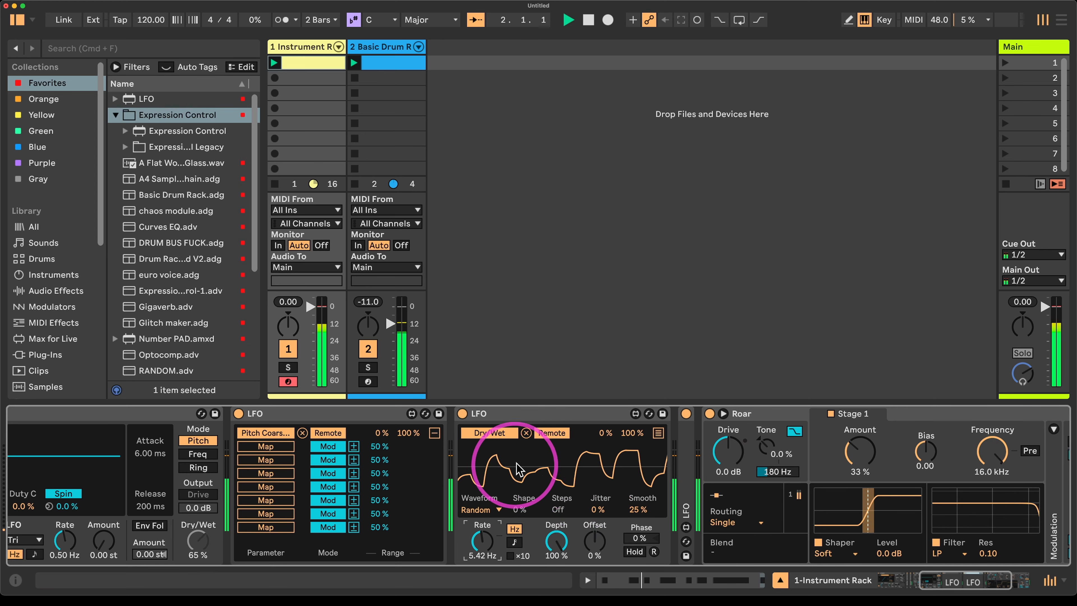
- During playback, slow the Dry/Wet LFO's Rate to 1.01 Hz and set Roar's Stage 1 Amount to 36%
scroll(408, 505, "left", 5)
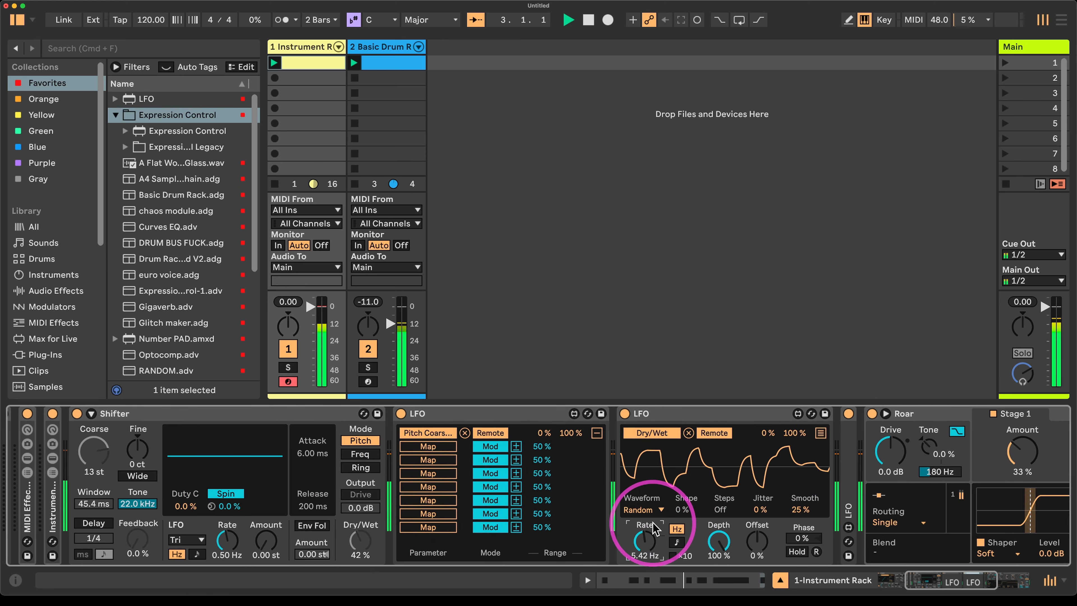
left_click_drag(655, 529, 638, 564)
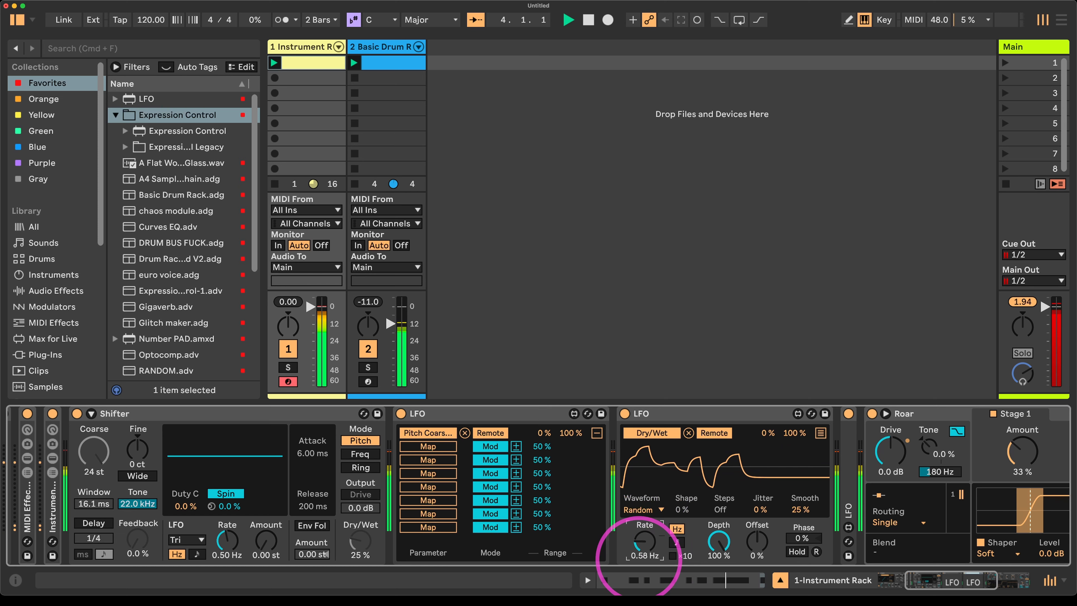
scroll(745, 524, "right", 11)
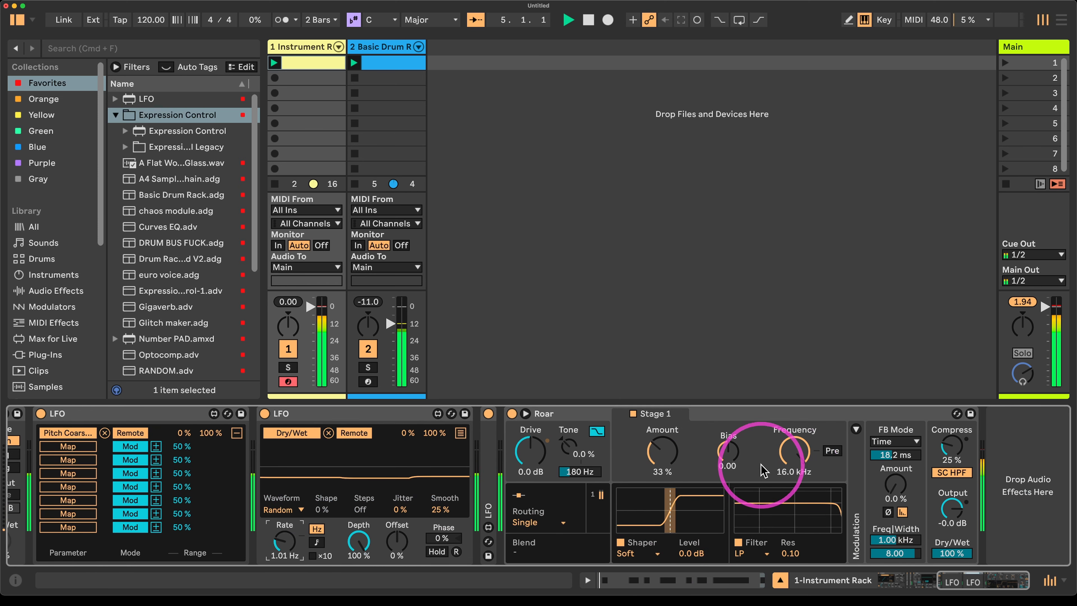
left_click_drag(664, 455, 666, 479)
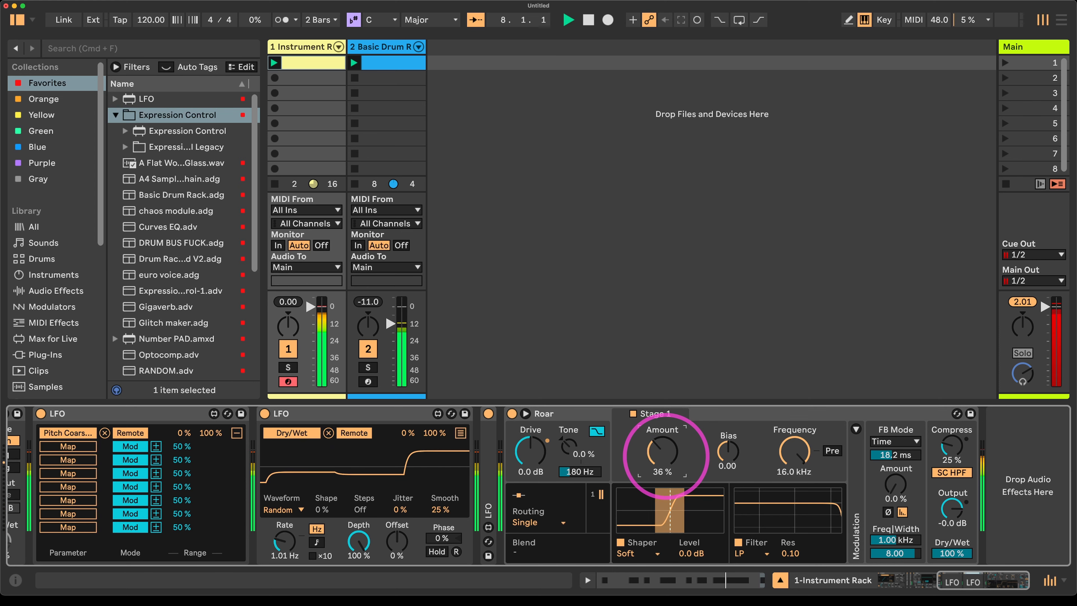
- Fold Shifter and the LFOs mapped to Coarse and Dry/Wet in the device chain
scroll(308, 457, "left", 15)
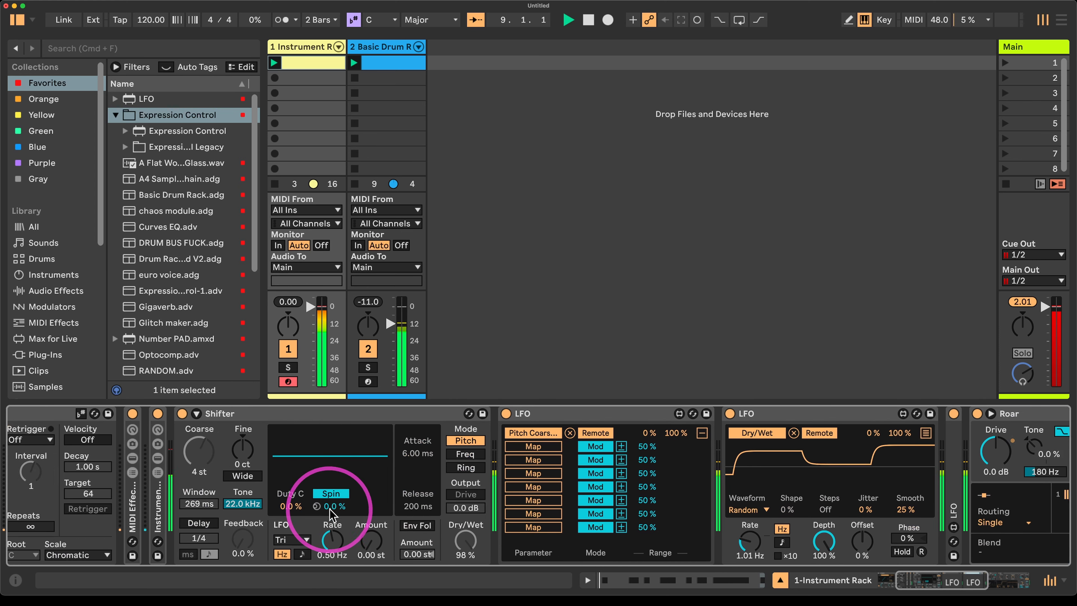
double_click(488, 414)
double_click(469, 413)
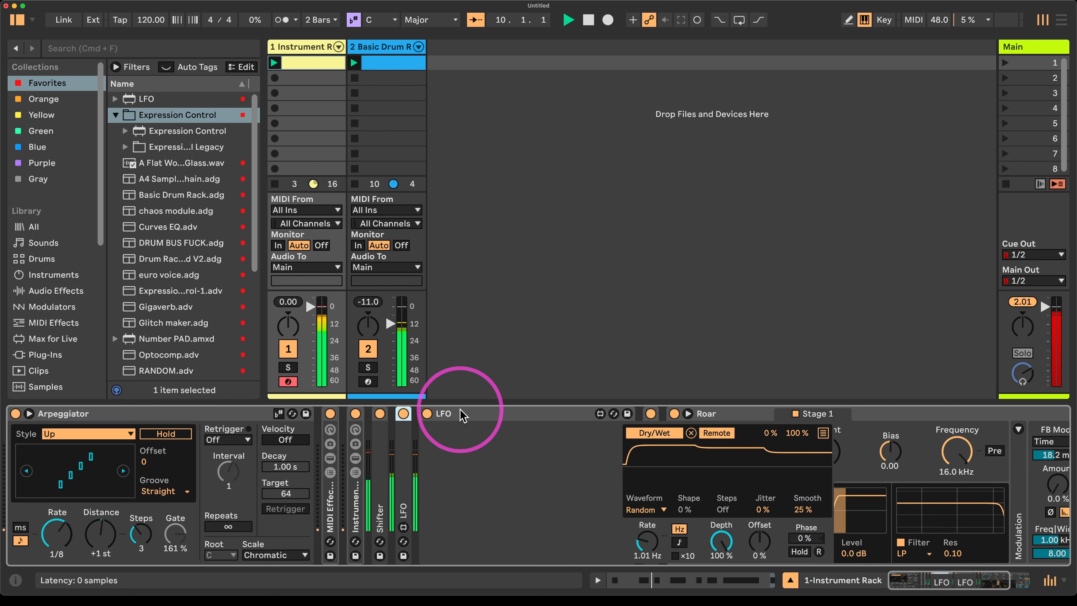
double_click(474, 414)
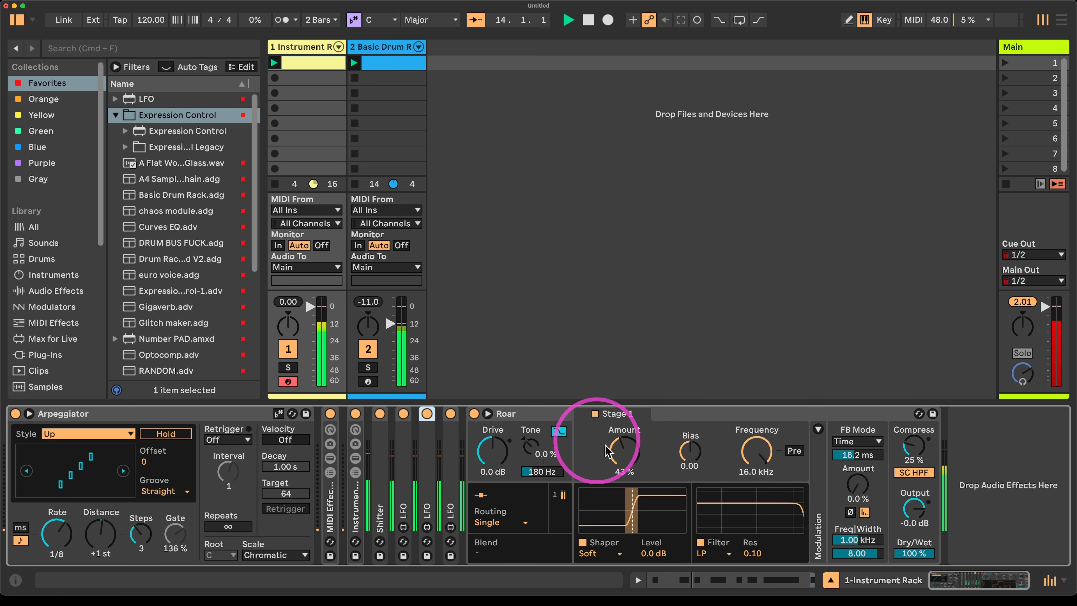
- Set Roar's Stage 1 Amount to 37%, raise the drum track's volume to -9.62 dB, and stop playback
left_click_drag(616, 456, 616, 433)
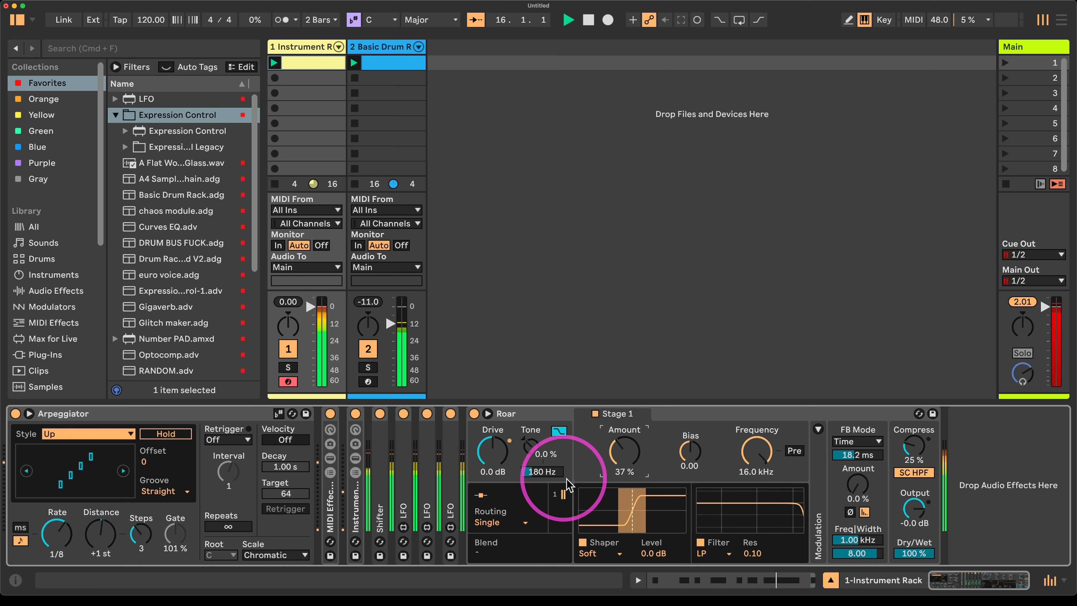
left_click_drag(390, 324, 390, 322)
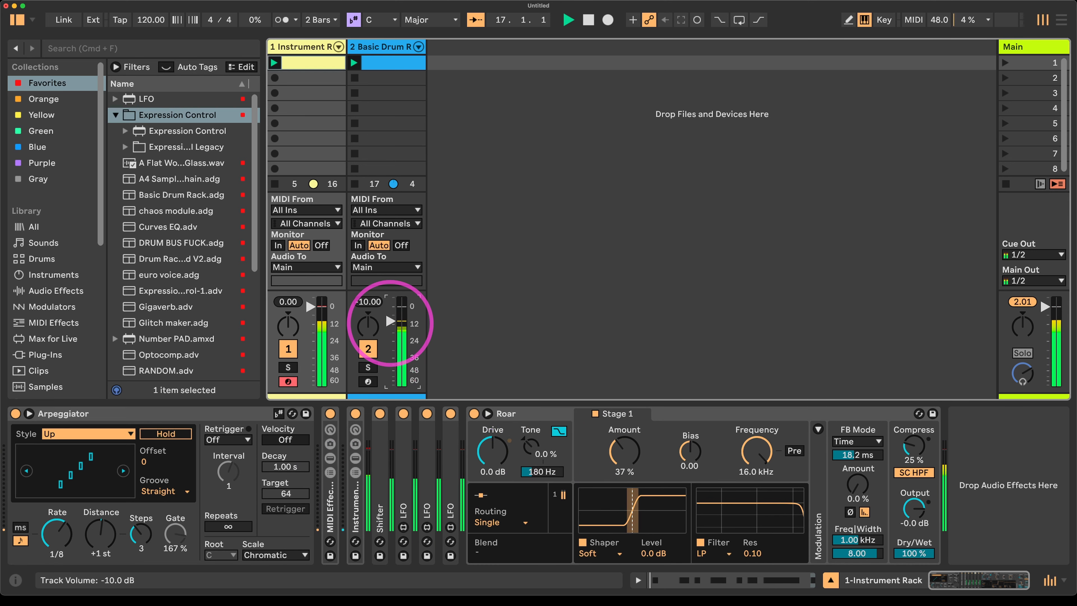
key("space")
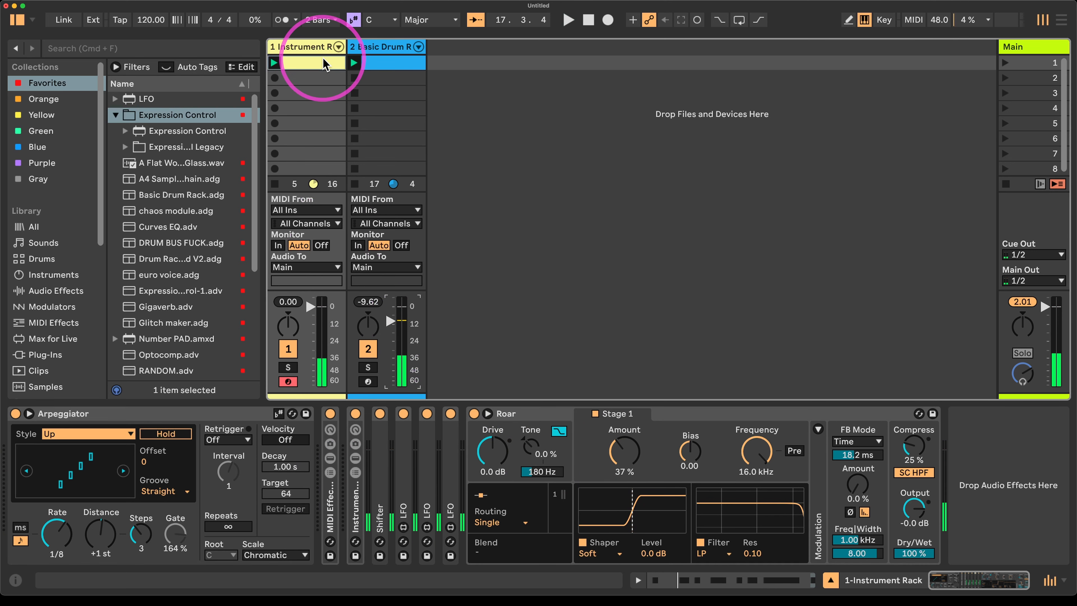
- Review the notes in the Instrument Rack track's MIDI clip and return to the track's devices
double_click(324, 68)
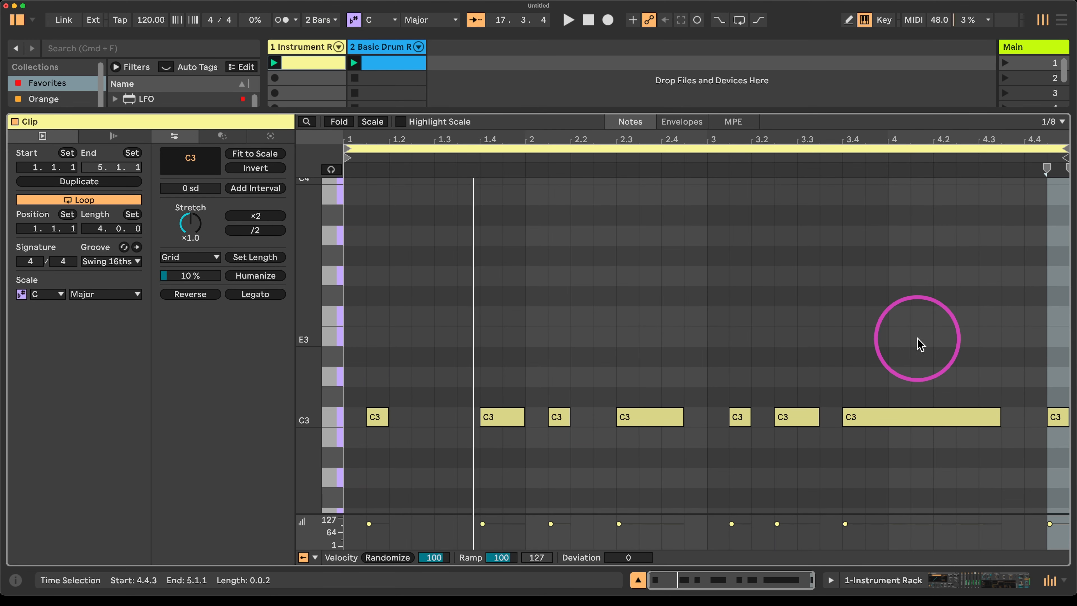
left_click(644, 425)
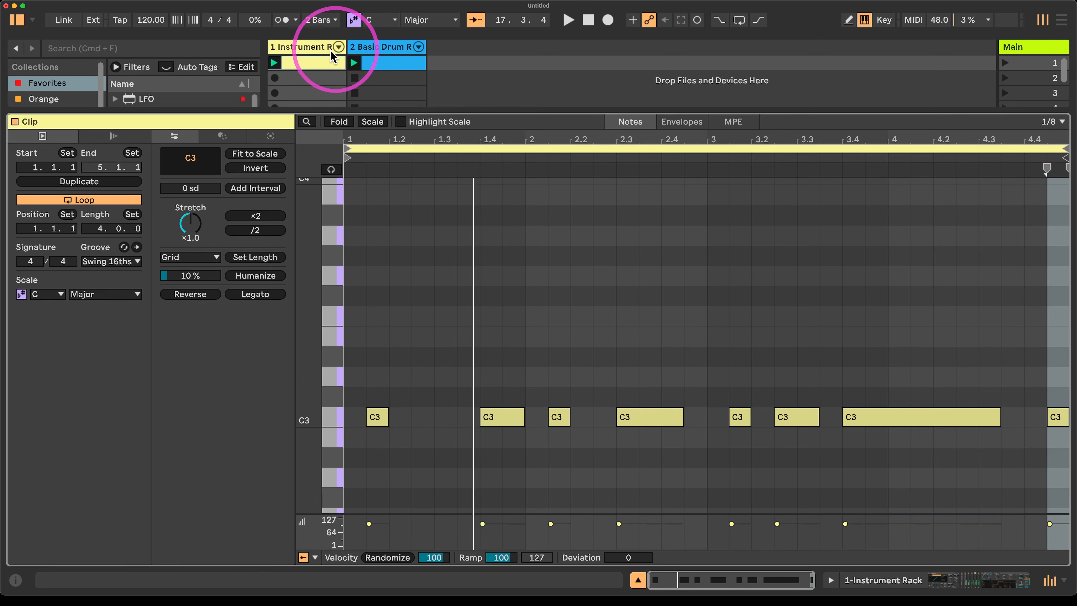
left_click(323, 47)
double_click(321, 46)
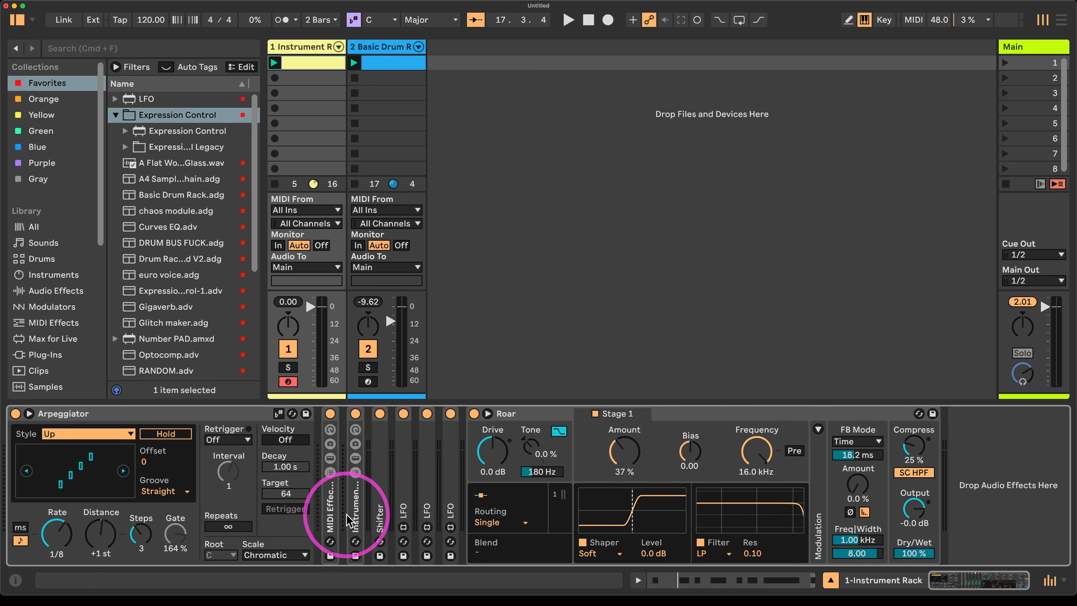
- Unfold the MIDI Effect Rack and examine its chains, their key zones, and the selected chain's Arpeggiator settings
double_click(335, 518)
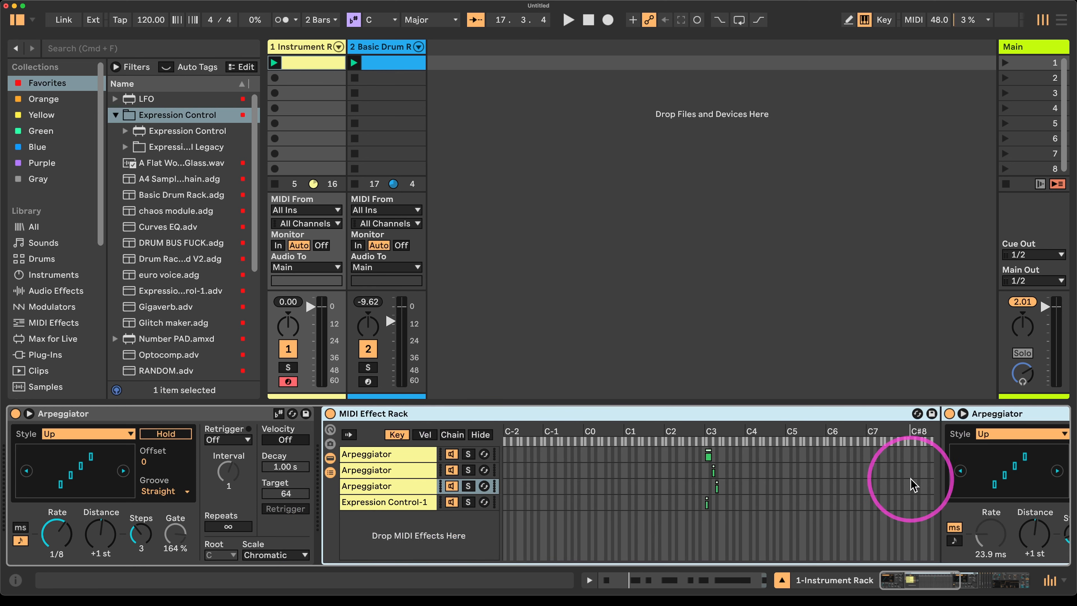
scroll(909, 481, "right", 6)
scroll(876, 485, "right", 2)
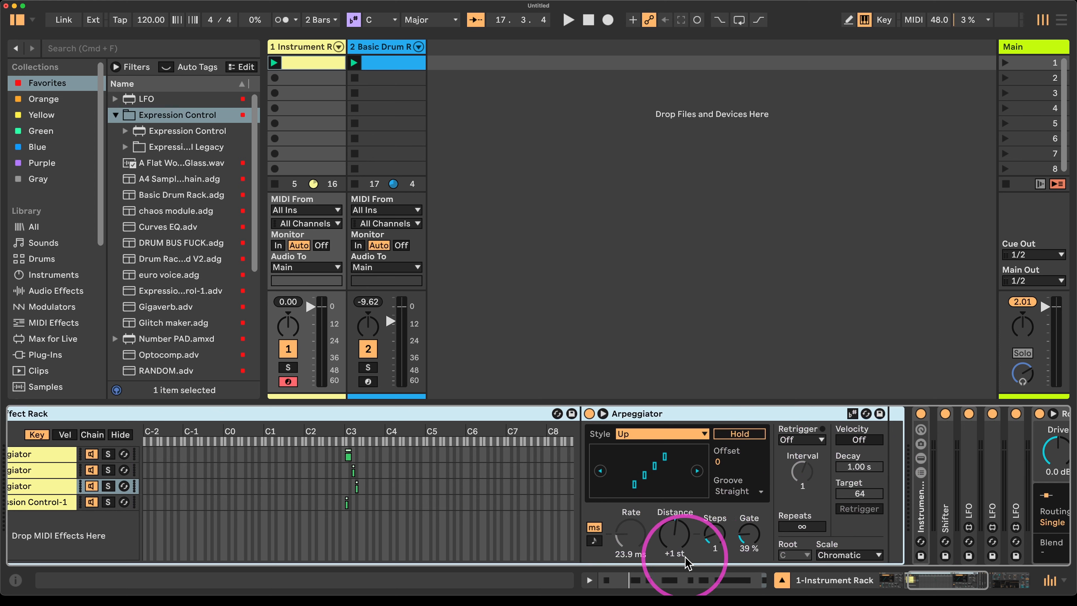
scroll(661, 541, "left", 8)
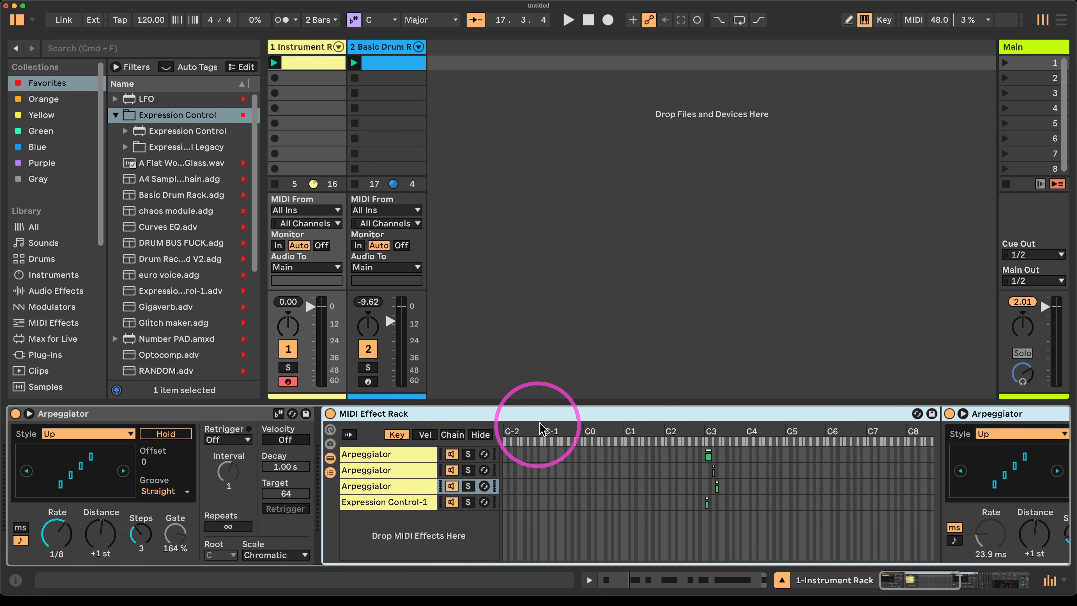